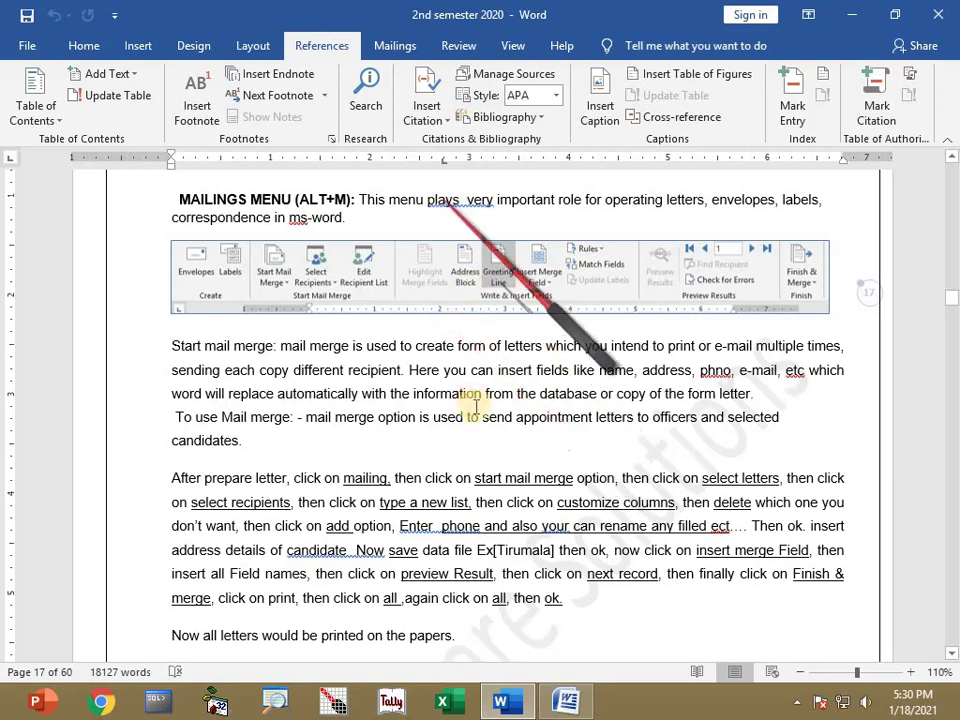
Step: Glance at the blank Document1, then scroll the '2nd semester 2020' notes down to the sample appointment letter
{"action": "left_click", "coordinate": [567, 704]}
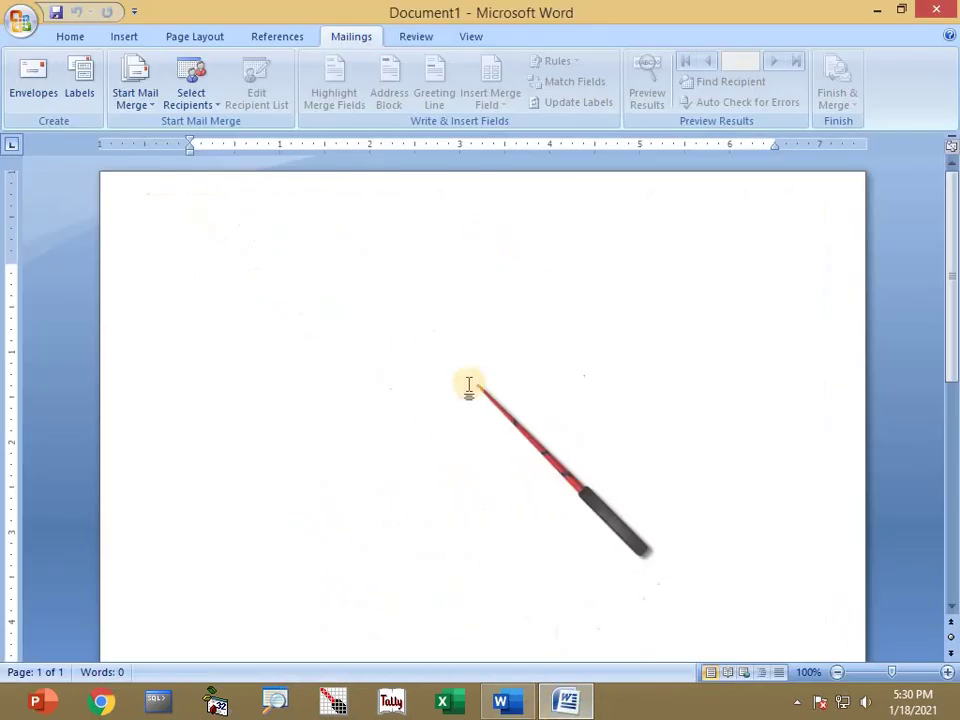
{"action": "scroll", "coordinate": [489, 636], "scroll_direction": "down", "scroll_amount": 3}
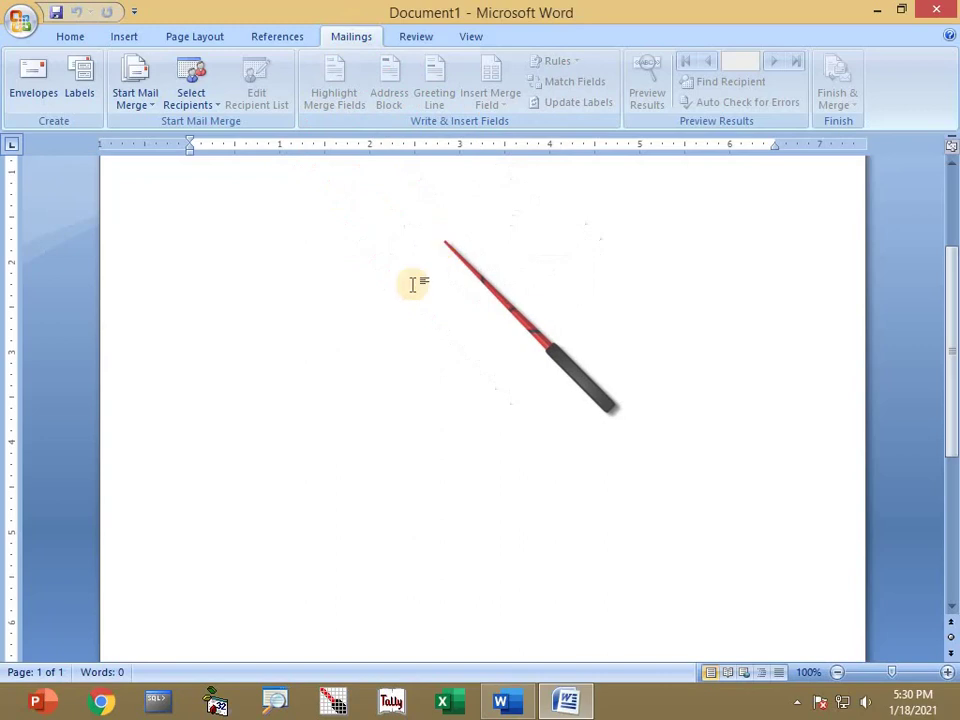
{"action": "scroll", "coordinate": [413, 291], "scroll_direction": "down", "scroll_amount": 3}
{"action": "scroll", "coordinate": [171, 295], "scroll_direction": "up", "scroll_amount": 2}
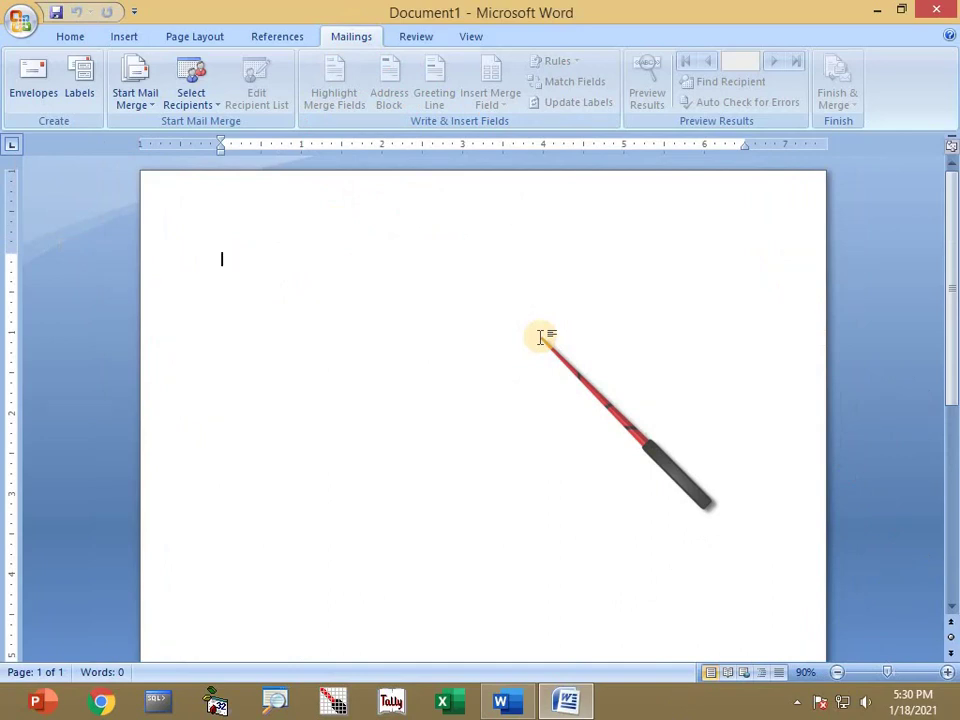
{"action": "key", "text": "alt"}
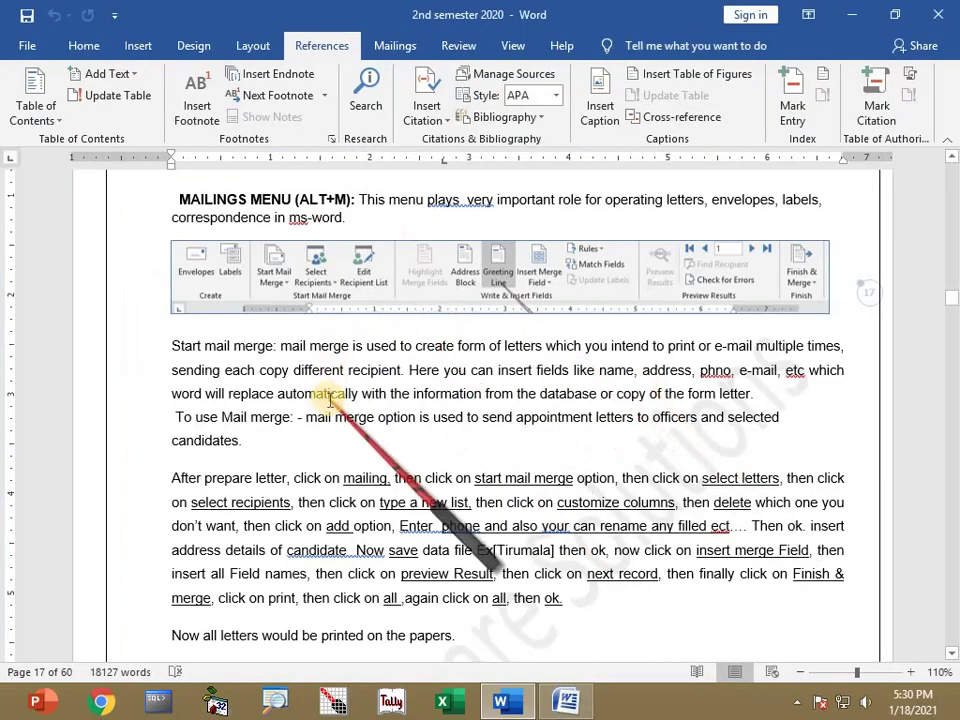
{"action": "scroll", "coordinate": [330, 400], "scroll_direction": "down", "scroll_amount": 5}
{"action": "scroll", "coordinate": [330, 400], "scroll_direction": "down", "scroll_amount": 1}
{"action": "scroll", "coordinate": [380, 370], "scroll_direction": "down", "scroll_amount": 3}
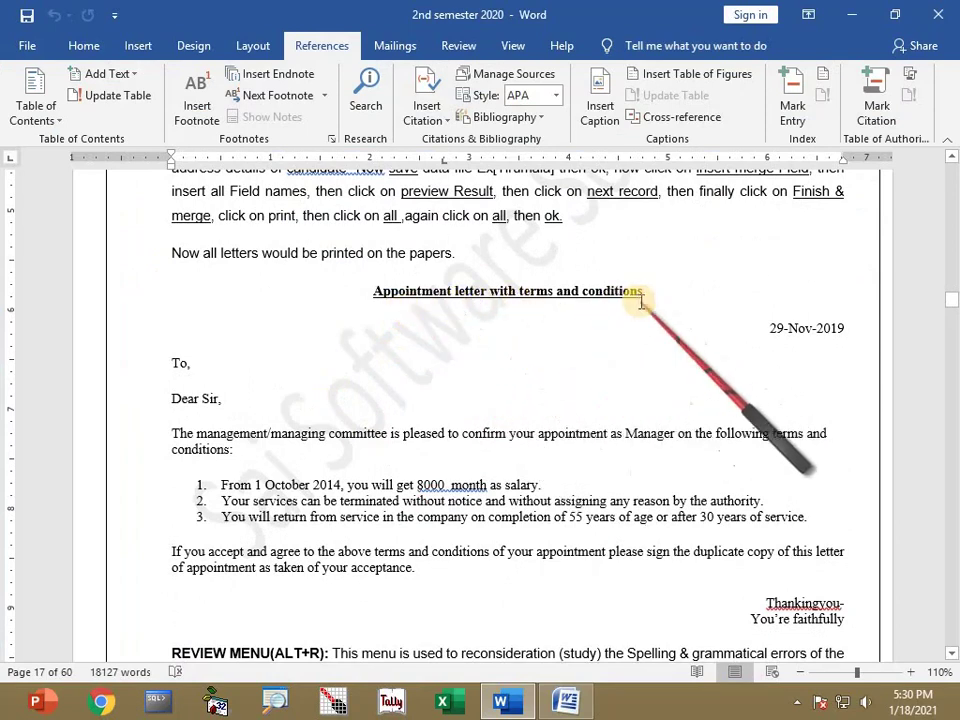
Step: Copy the appointment letter into Document1 and enlarge the font of all its text
{"action": "scroll", "coordinate": [473, 357], "scroll_direction": "down", "scroll_amount": 1}
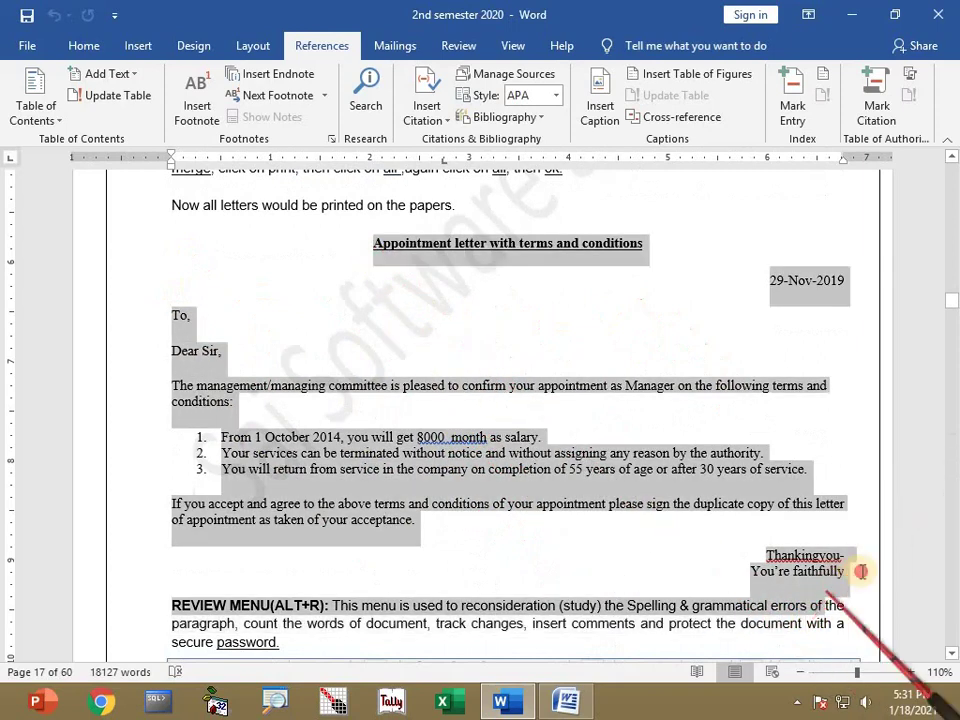
{"action": "left_click_drag", "start_coordinate": [754, 590], "coordinate": [860, 572]}
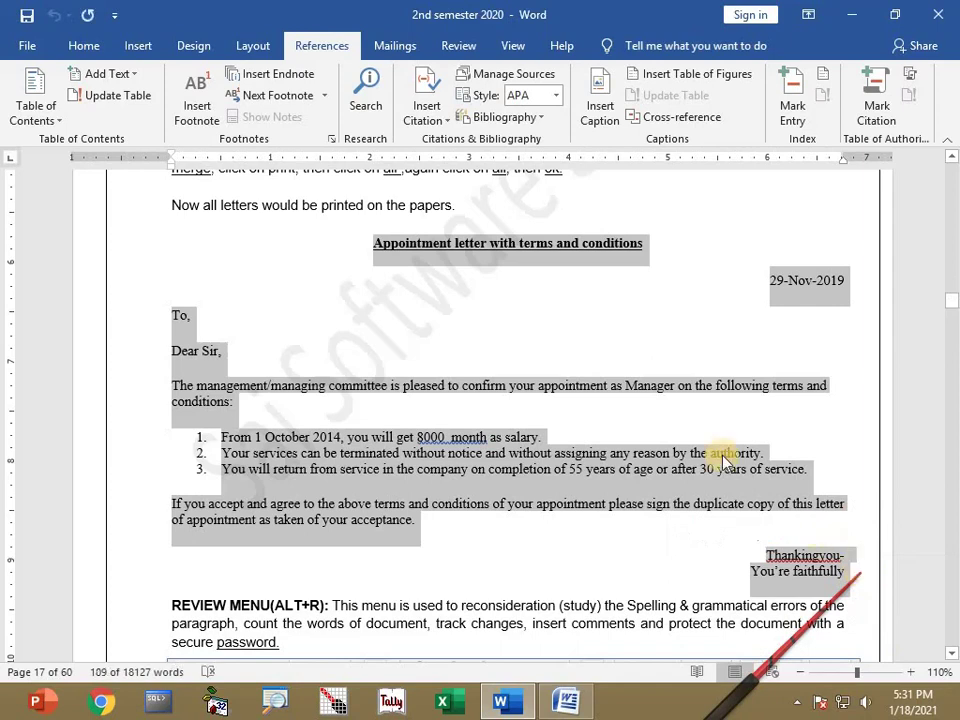
{"action": "key", "text": "alt+Tab"}
{"action": "left_click", "coordinate": [308, 320]}
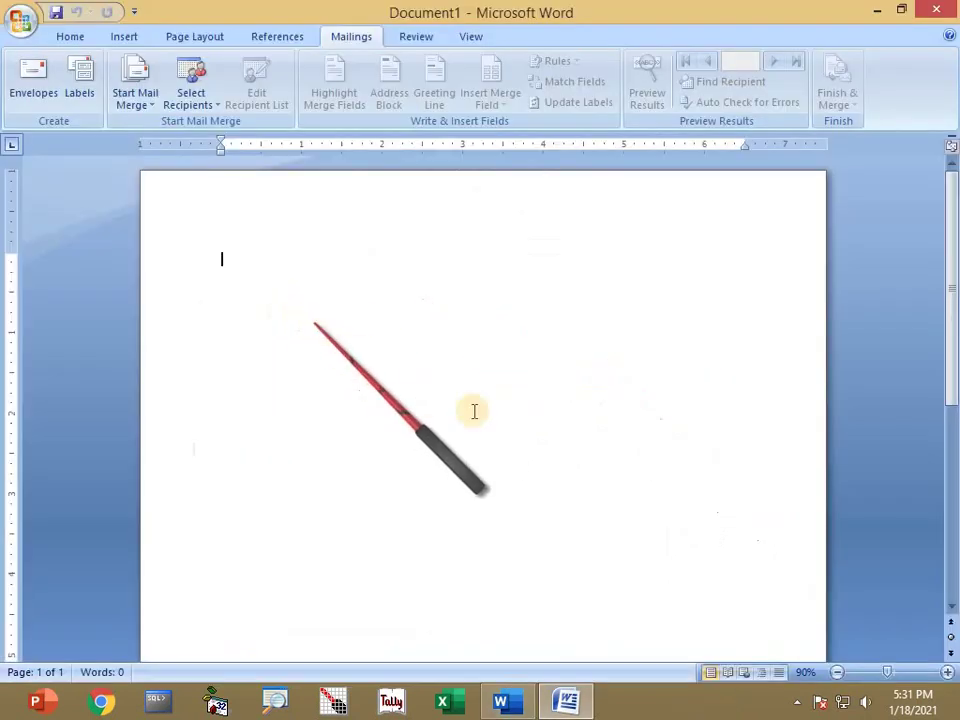
{"action": "key", "text": "ctrl+v"}
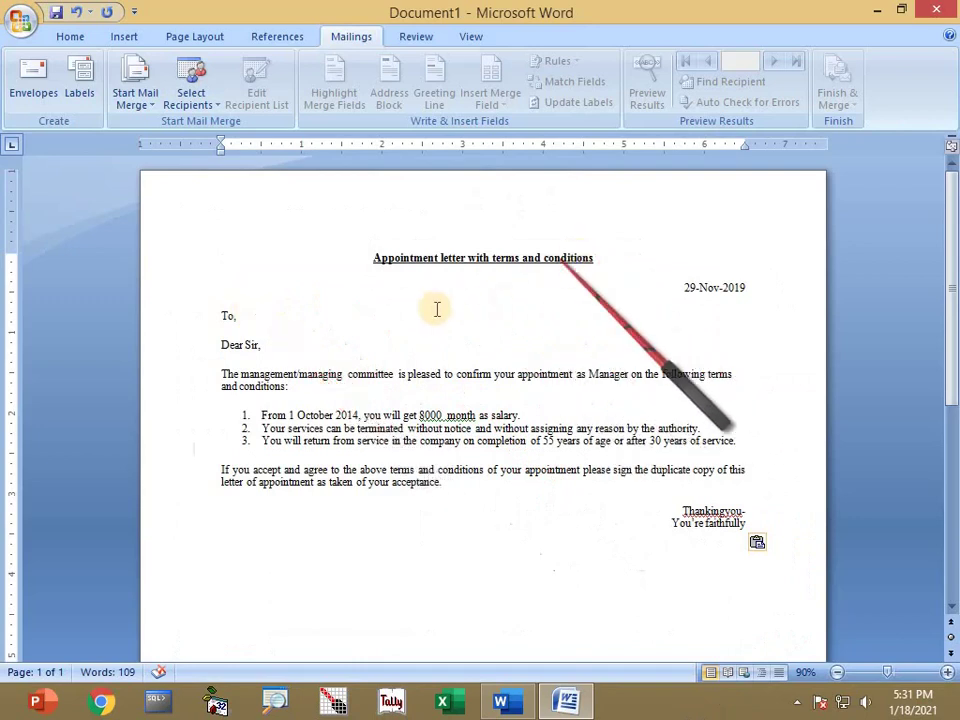
{"action": "key", "text": "ctrl+a"}
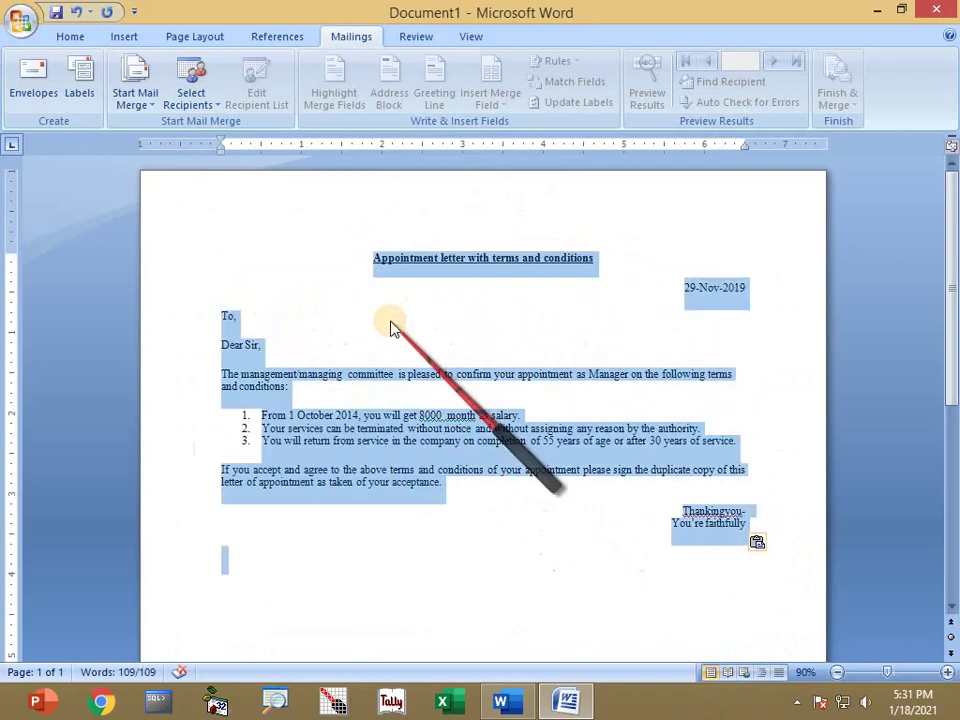
{"action": "key", "text": "ctrl+shift+period"}
{"action": "key", "text": "ctrl+shift+period"}
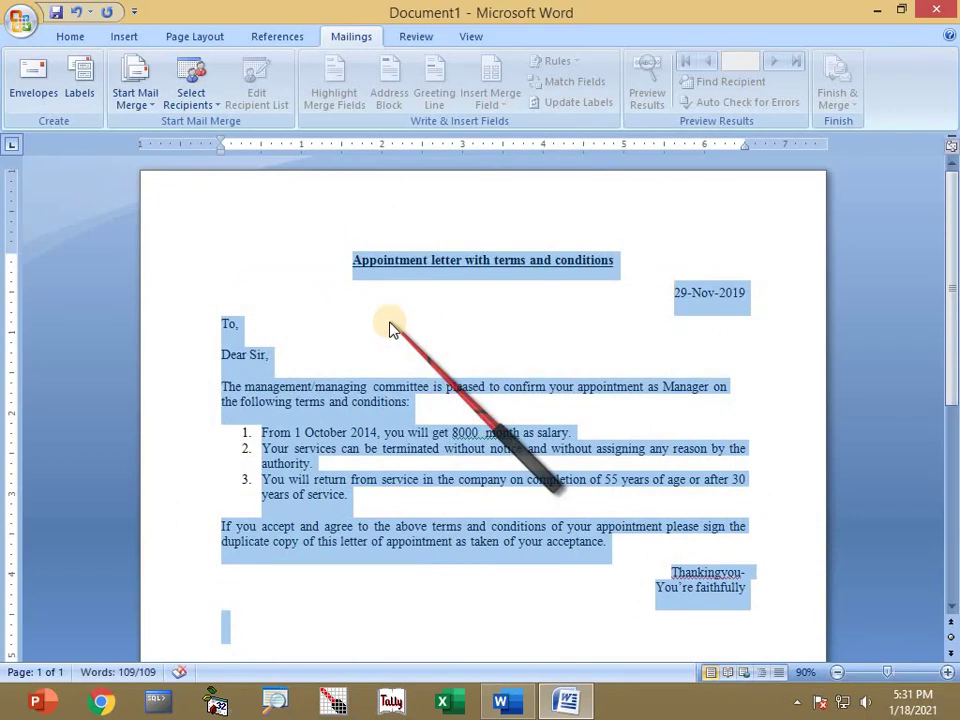
Step: Delete the letter body below the 'Appointment letter with terms and conditions' title, including the closing line
{"action": "left_click", "coordinate": [414, 354]}
{"action": "left_click_drag", "start_coordinate": [677, 292], "coordinate": [748, 292]}
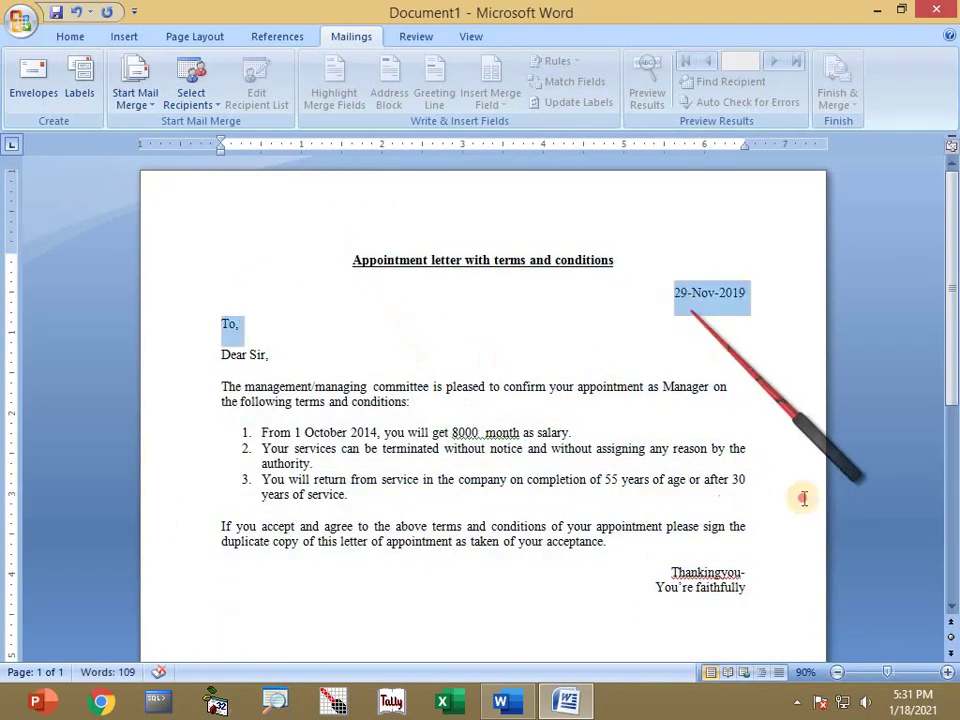
{"action": "left_click_drag", "start_coordinate": [803, 498], "coordinate": [826, 575]}
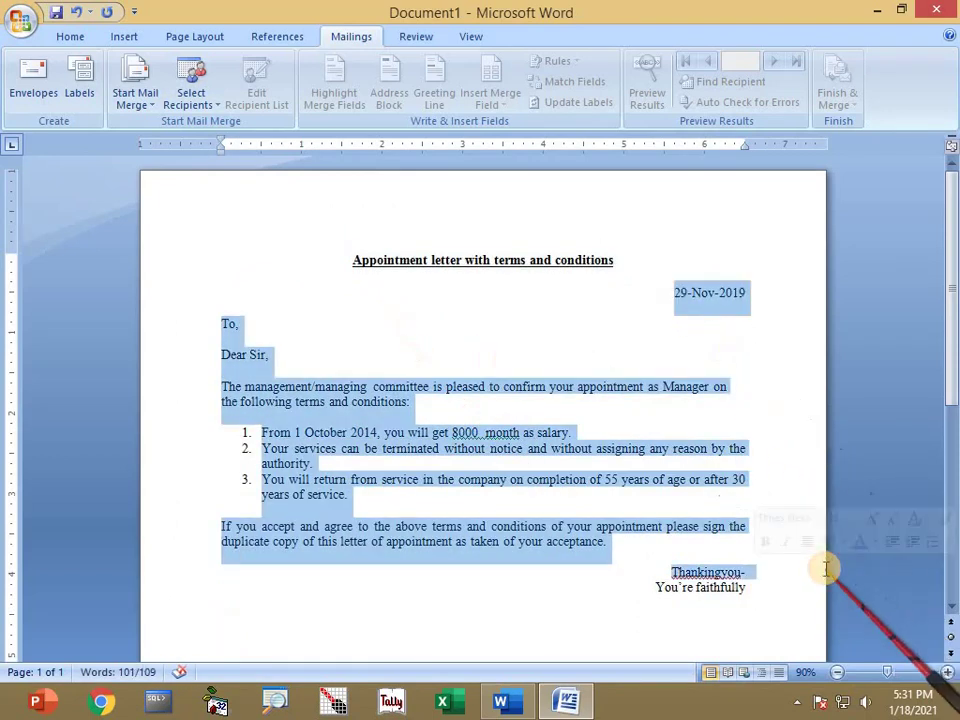
{"action": "key", "text": "Delete"}
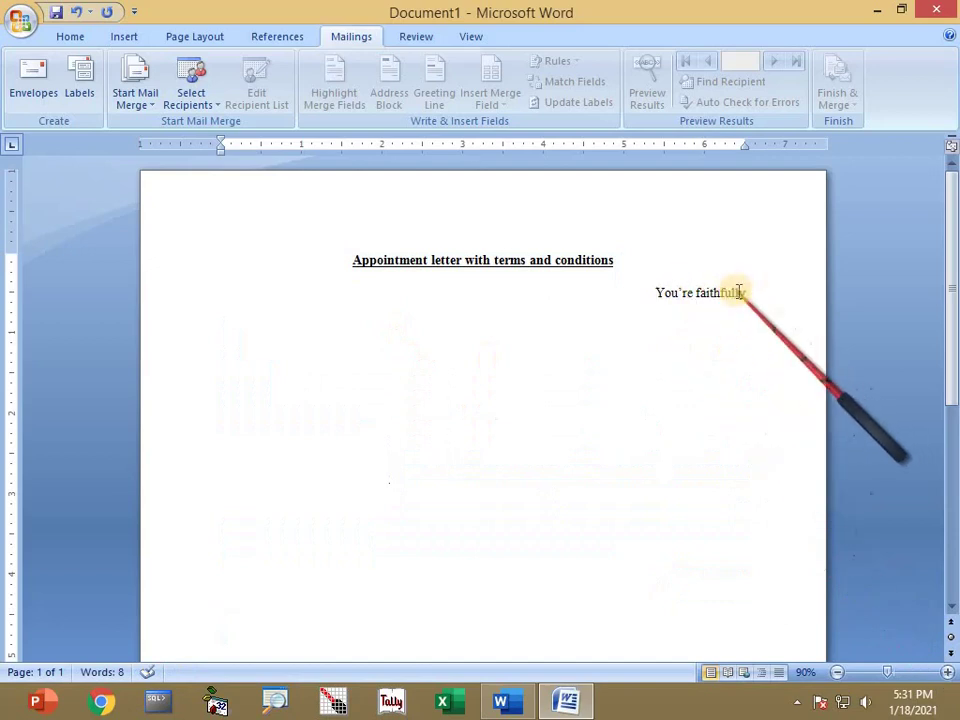
{"action": "left_click_drag", "start_coordinate": [746, 292], "coordinate": [651, 295]}
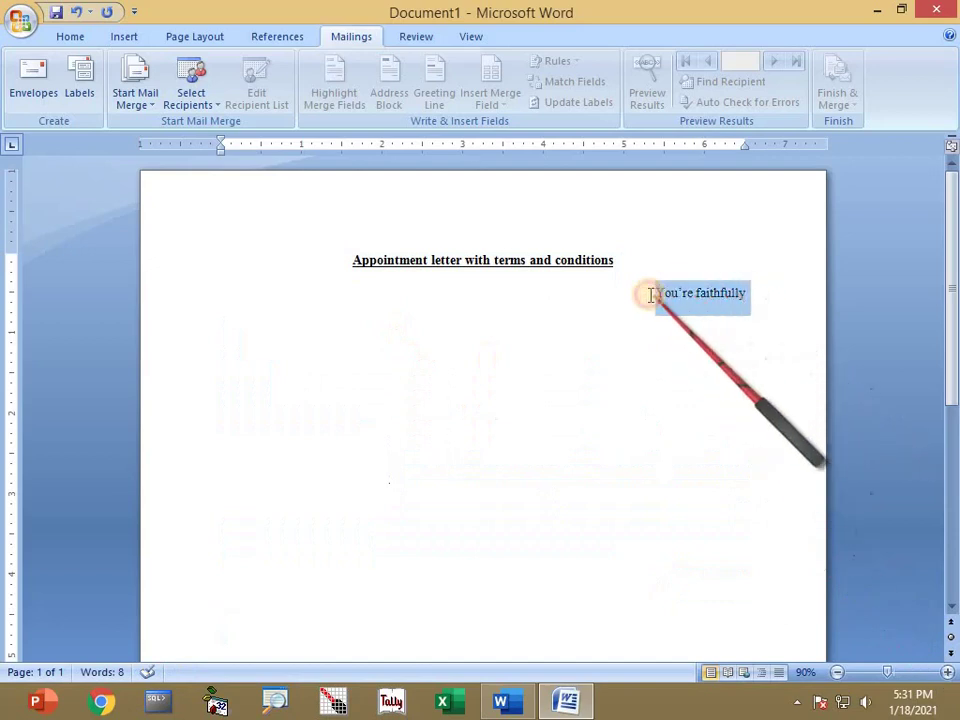
{"action": "key", "text": "Delete"}
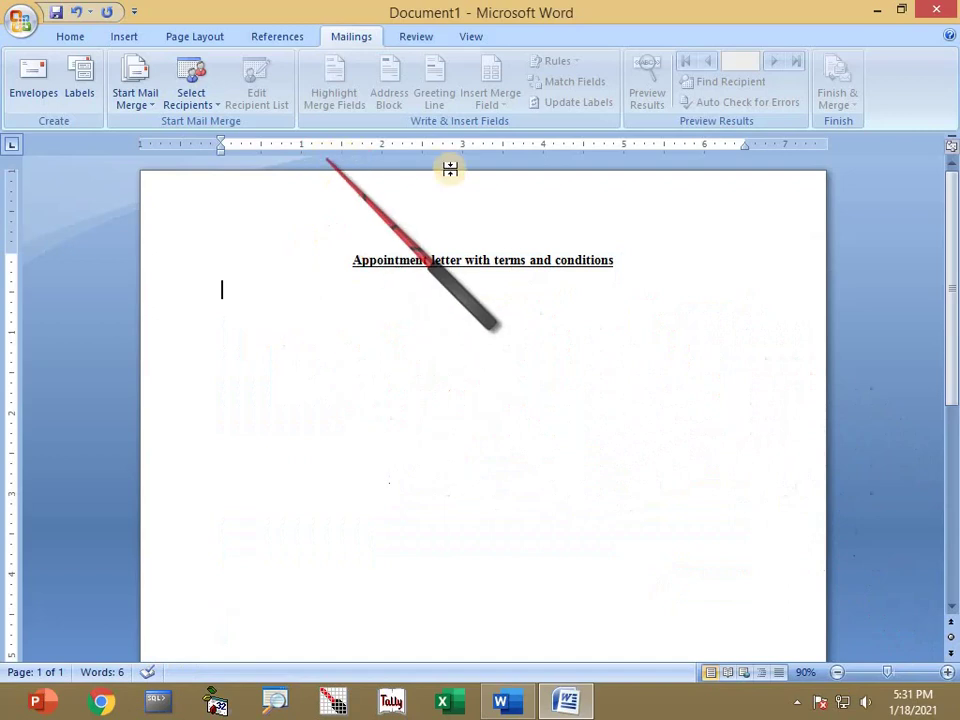
Step: Insert the date 18 January 2021 beneath the title and right-align it
{"action": "left_click", "coordinate": [118, 36]}
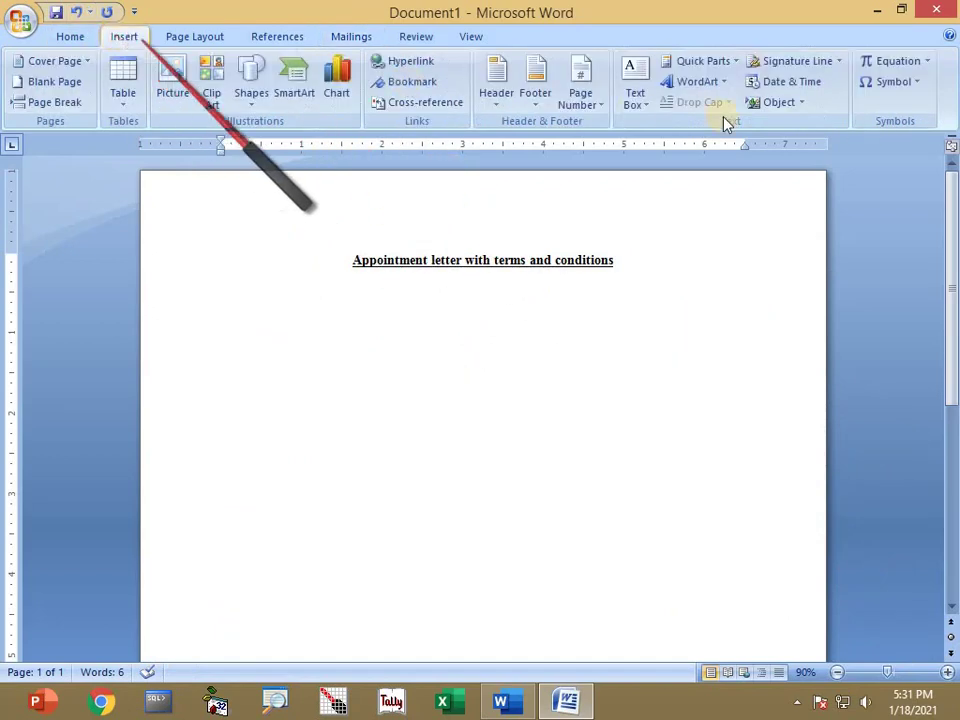
{"action": "left_click", "coordinate": [810, 88]}
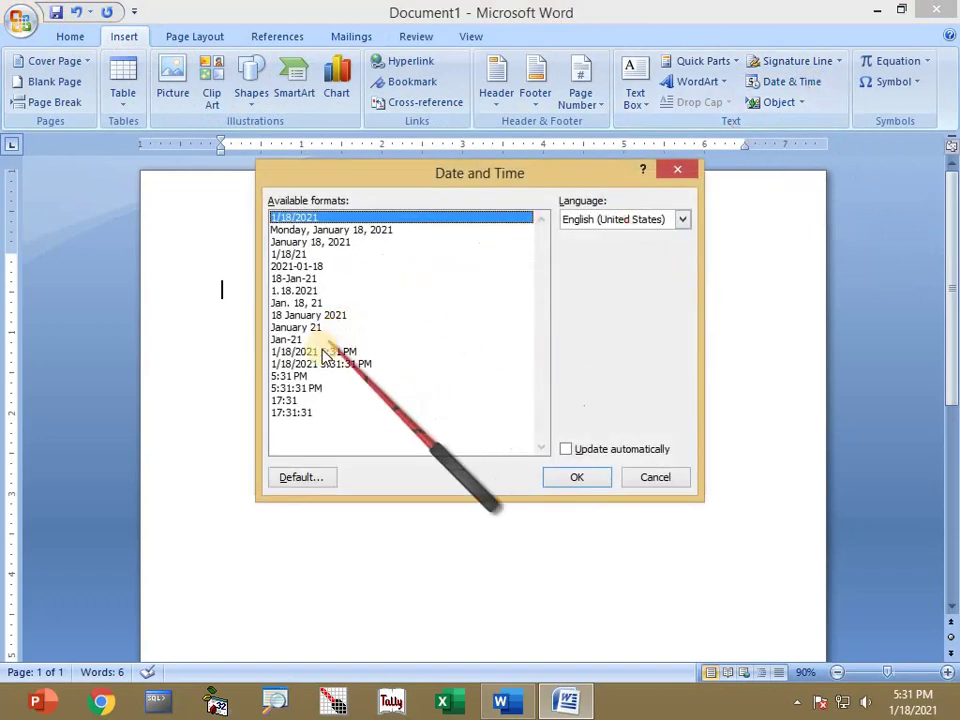
{"action": "left_click", "coordinate": [320, 315]}
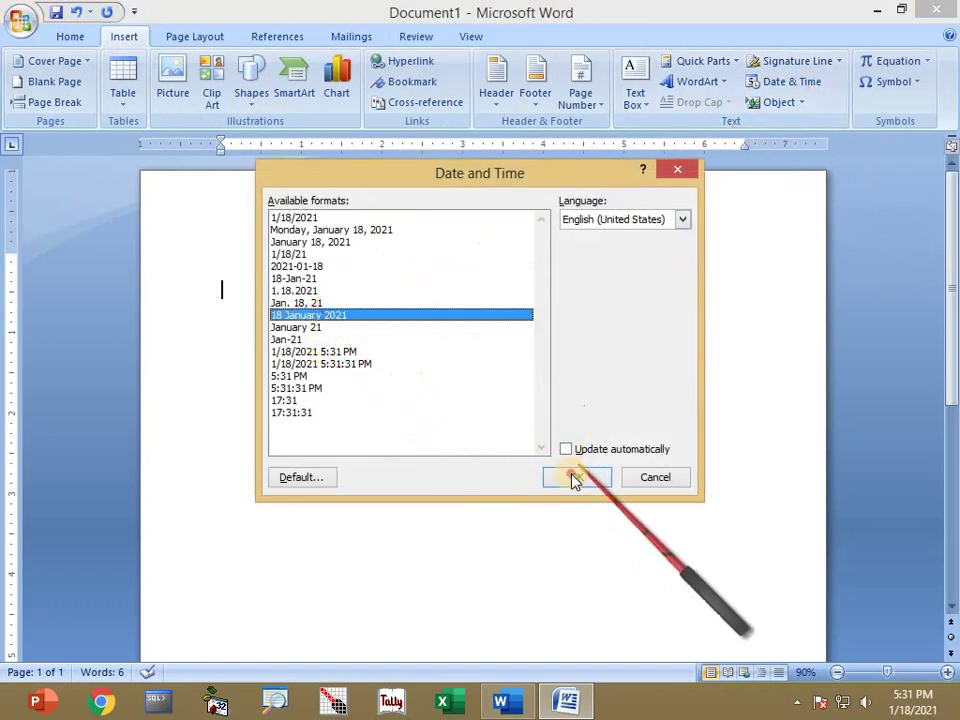
{"action": "left_click", "coordinate": [575, 478]}
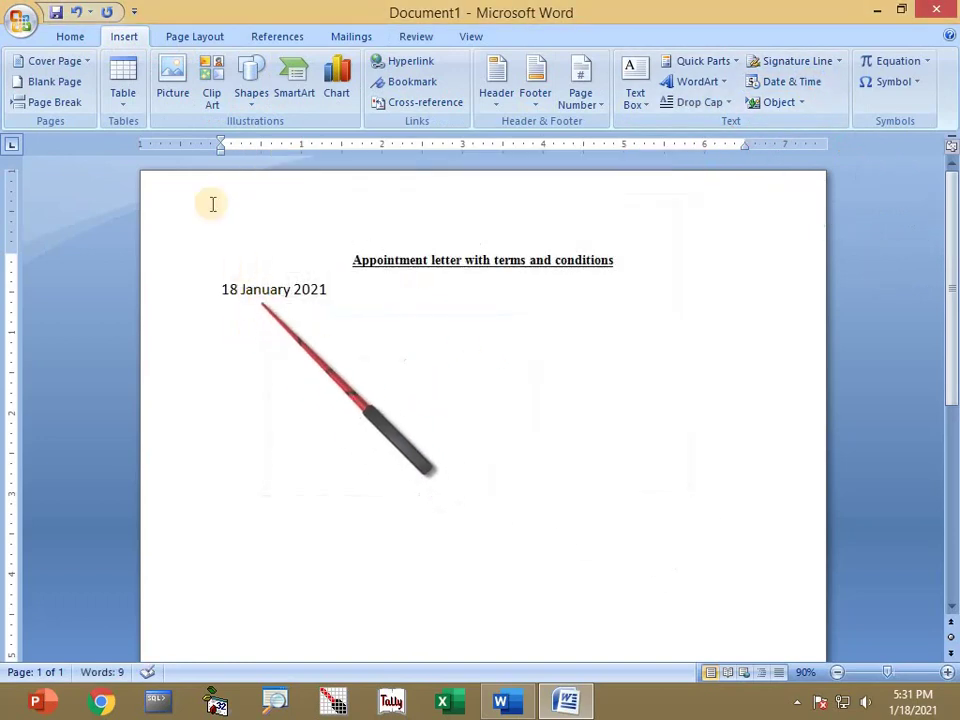
{"action": "left_click", "coordinate": [70, 36]}
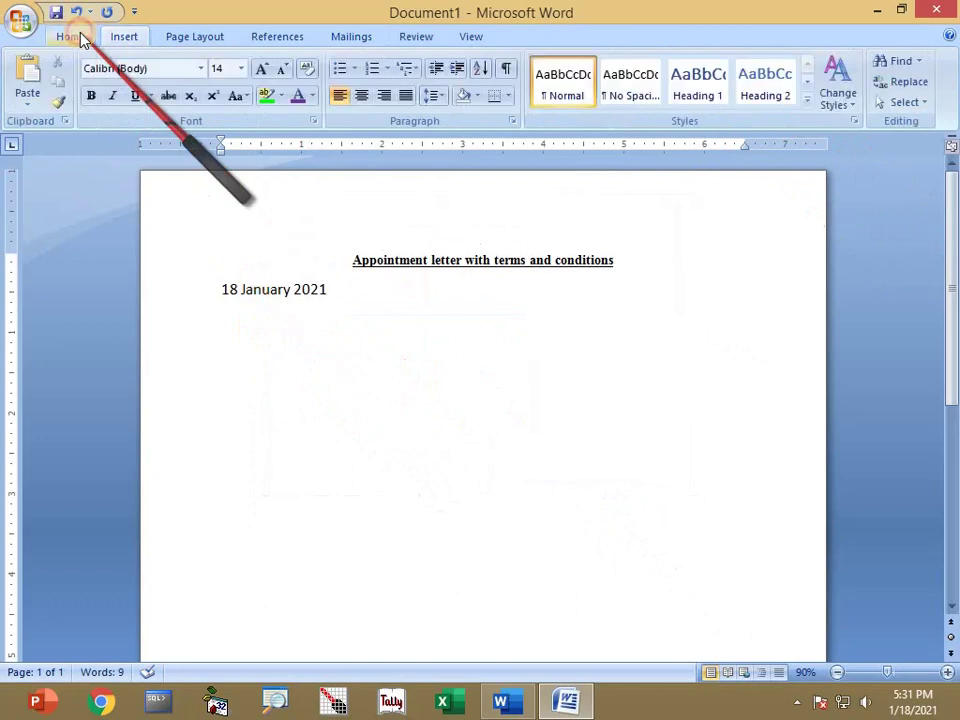
{"action": "left_click", "coordinate": [385, 96]}
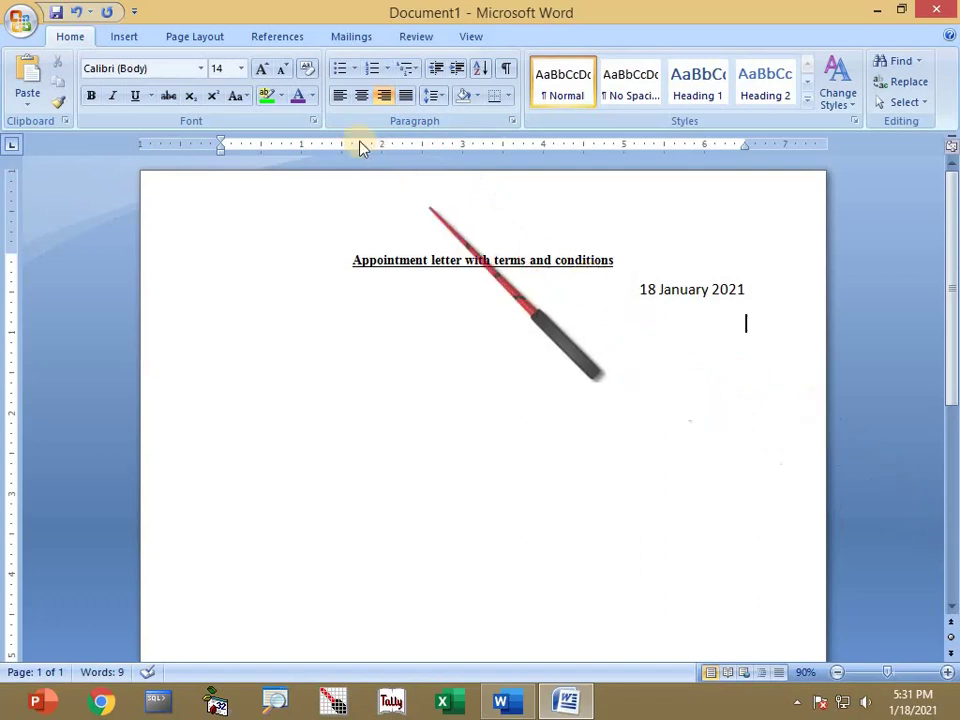
Step: Add a left-aligned 'To,' line and two =rand(2) sample paragraphs, then select both paragraphs
{"action": "left_click", "coordinate": [339, 97]}
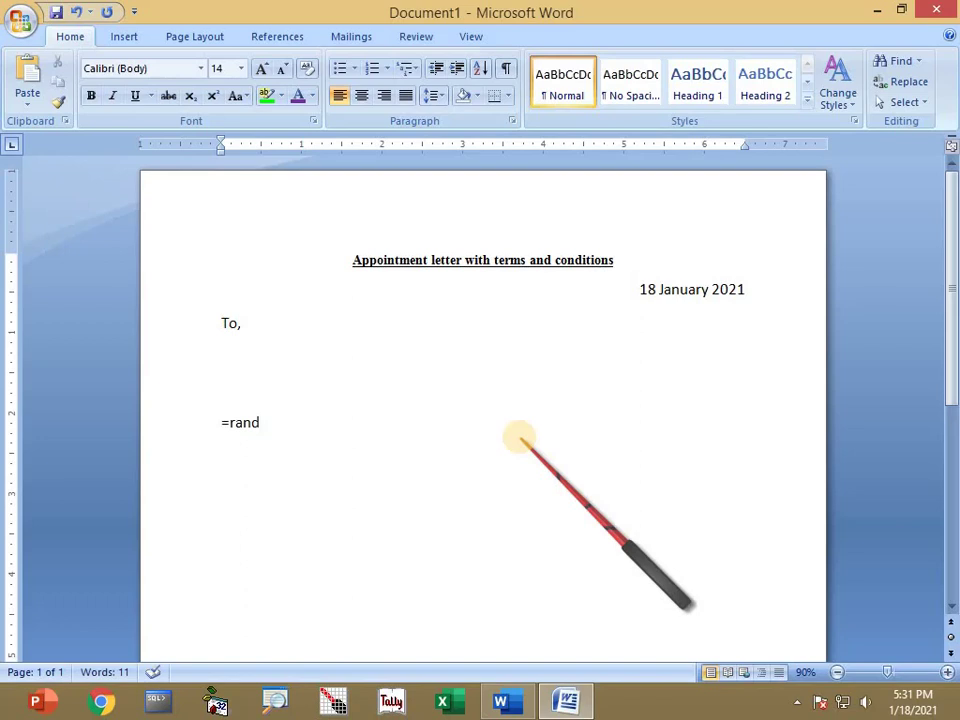
{"action": "type", "text": "=rand(3)"}
{"action": "key", "text": "Return"}
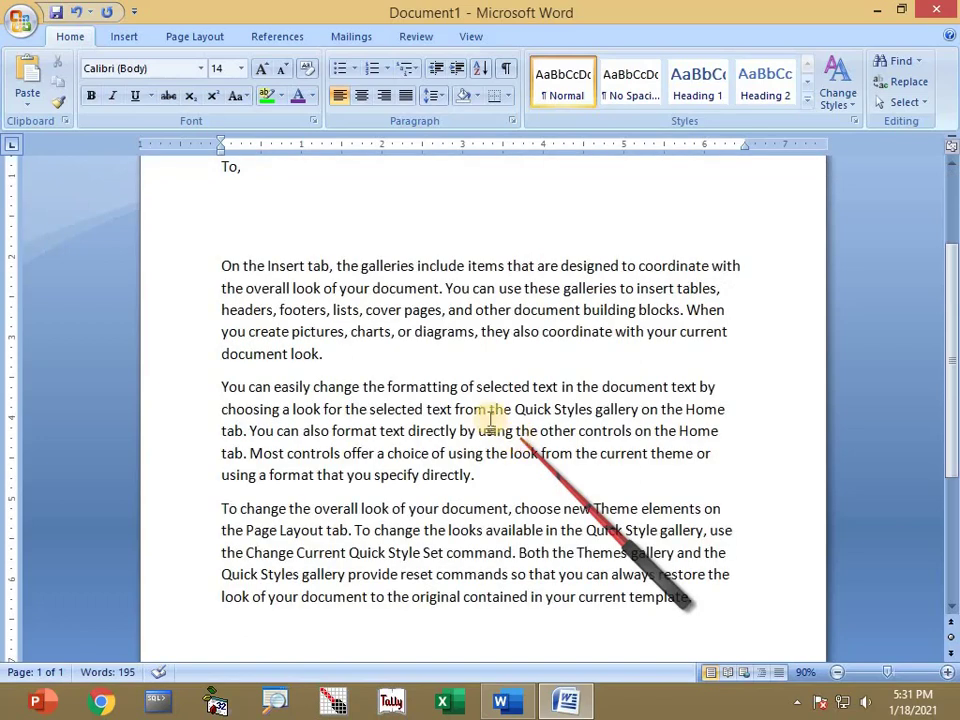
{"action": "key", "text": "ctrl+z"}
{"action": "key", "text": "BackSpace"}
{"action": "type", "text": "2"}
{"action": "key", "text": "Return"}
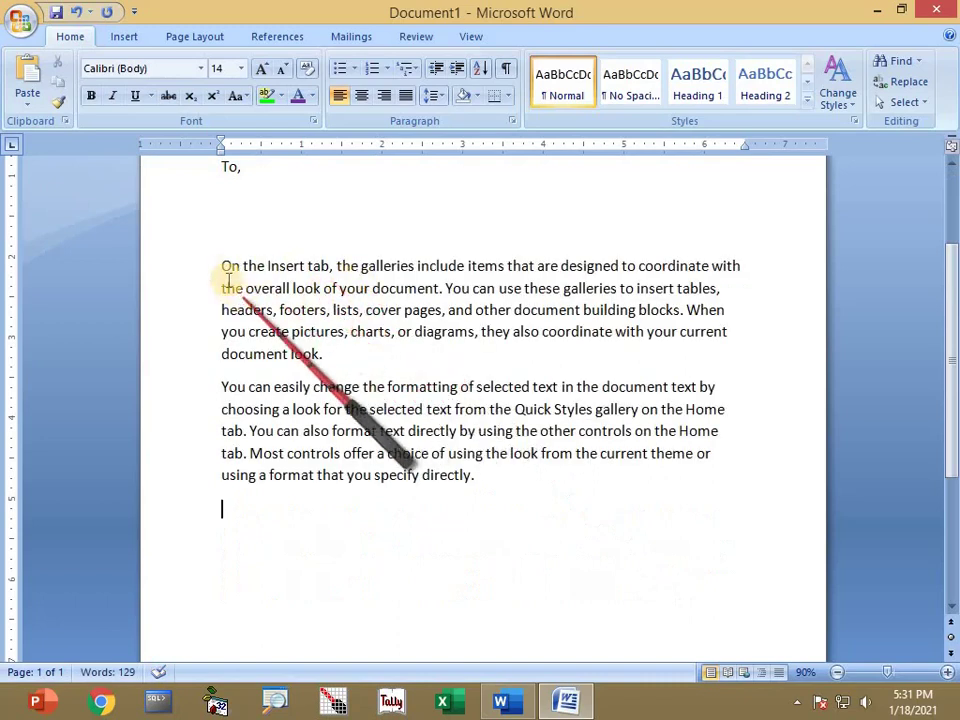
{"action": "left_click_drag", "start_coordinate": [221, 265], "coordinate": [608, 518]}
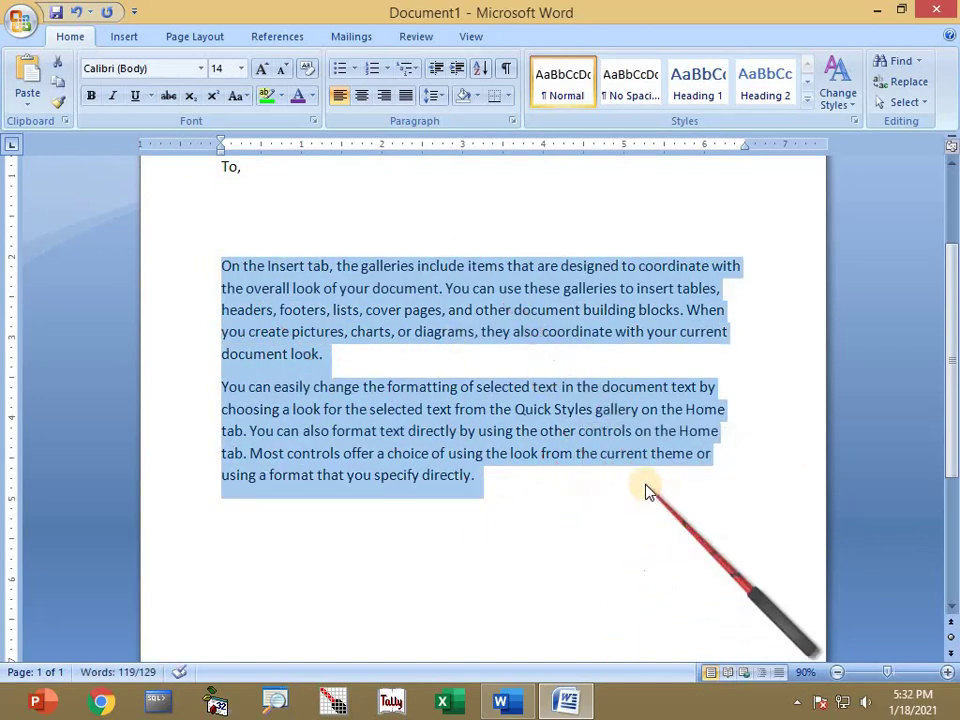
Step: Justify the two sample paragraphs and indent their first lines
{"action": "key", "text": "ctrl+j"}
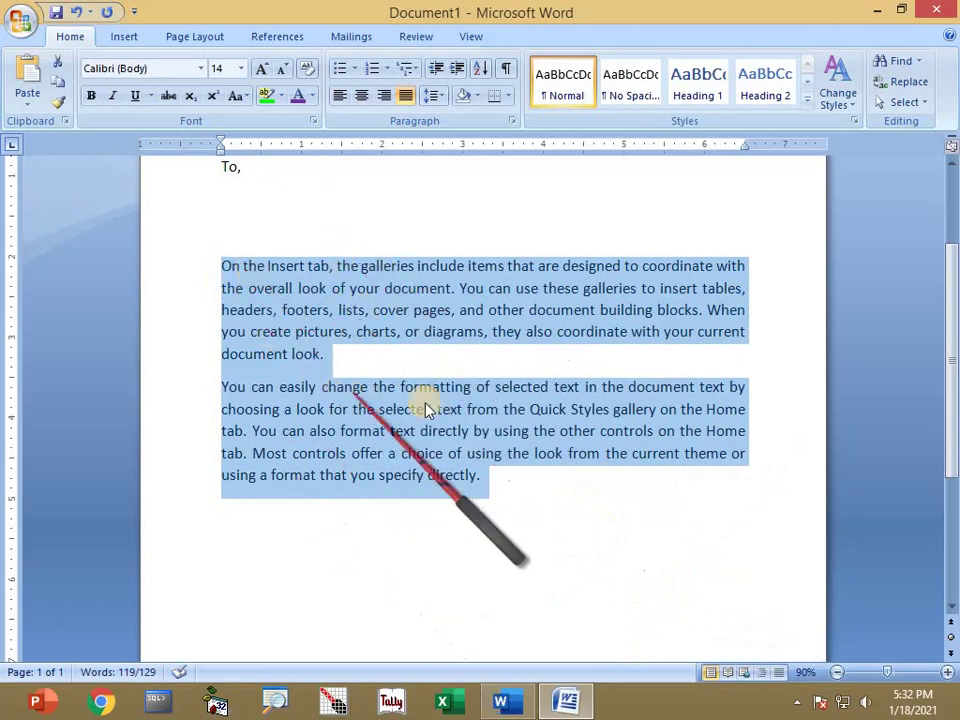
{"action": "left_click_drag", "start_coordinate": [223, 145], "coordinate": [302, 160]}
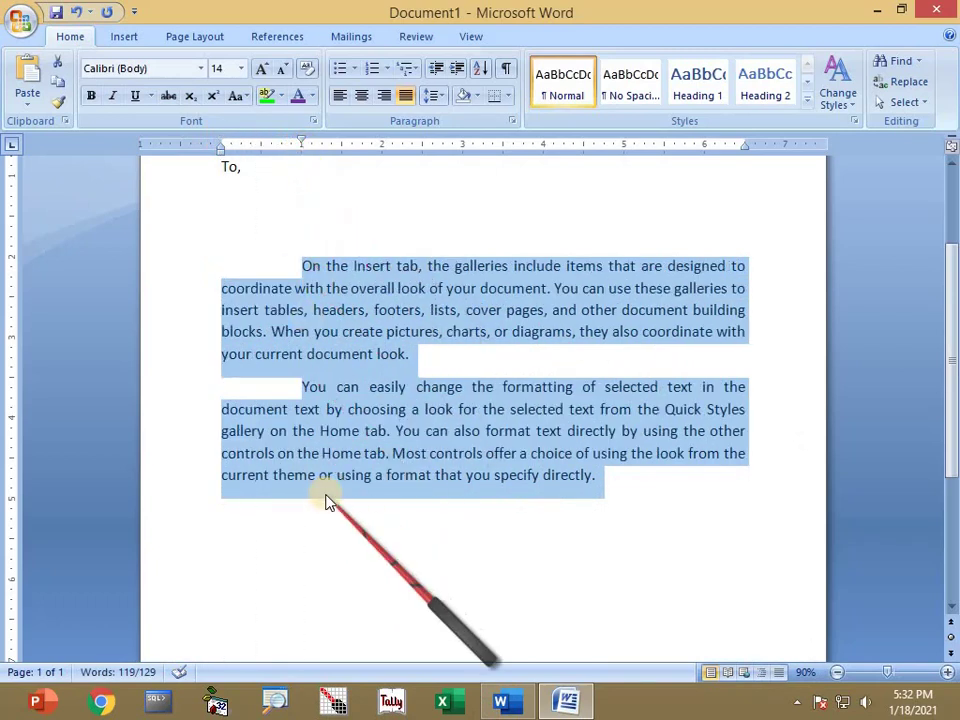
{"action": "left_click", "coordinate": [634, 494]}
{"action": "type", "text": "Govt of india"}
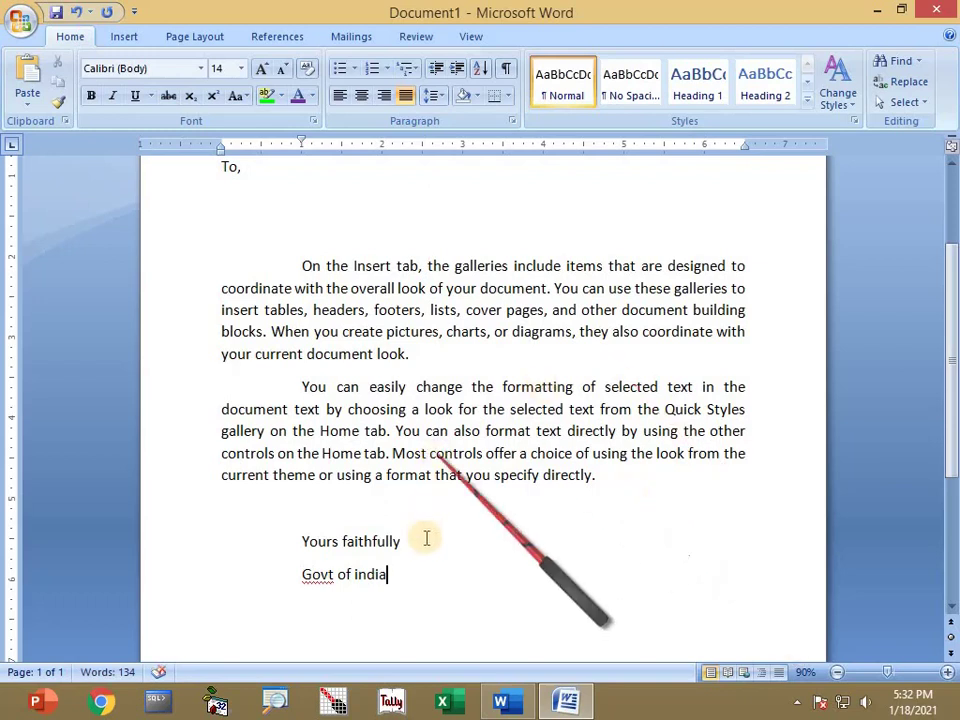
Step: Right-align the 'Yours faithfully' and 'Govt of india' closings and place the cursor below 'To,'
{"action": "left_click_drag", "start_coordinate": [396, 590], "coordinate": [259, 552]}
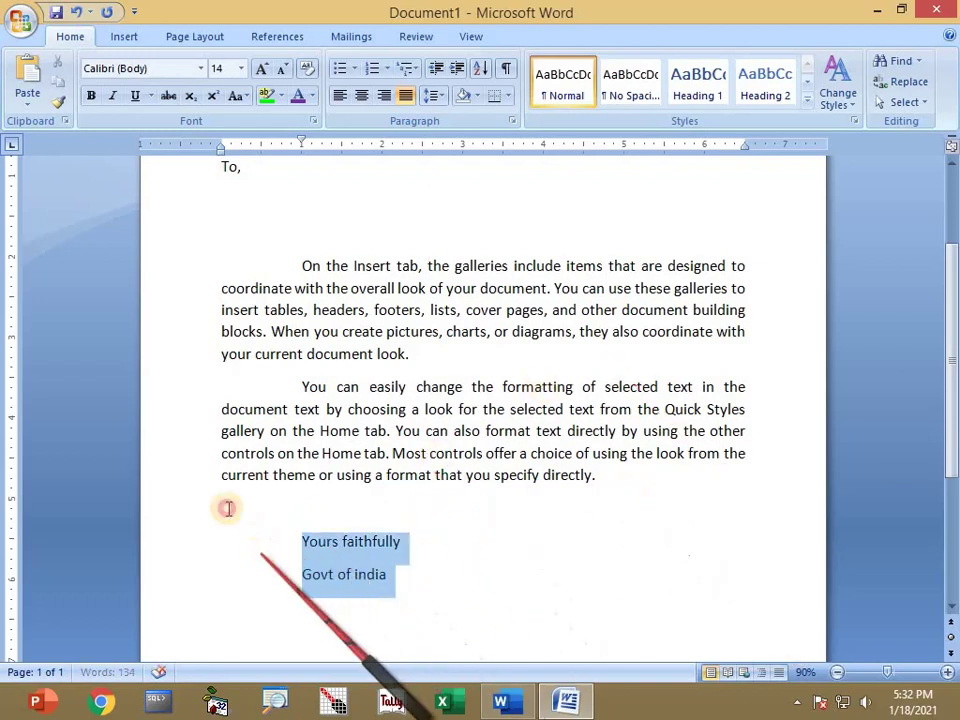
{"action": "left_click", "coordinate": [386, 96]}
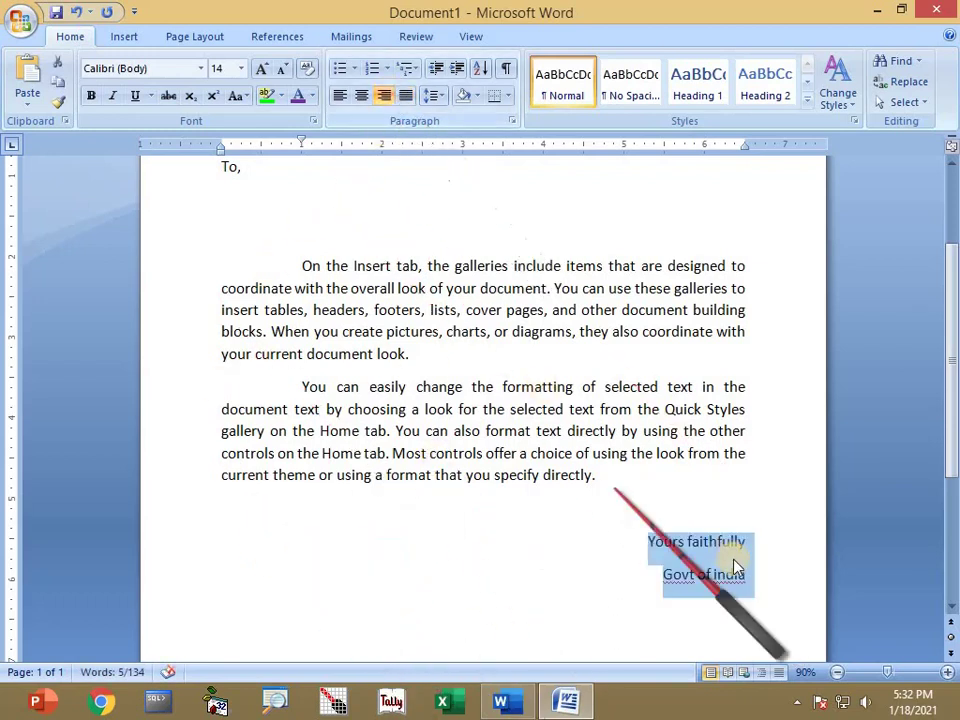
{"action": "scroll", "coordinate": [736, 512], "scroll_direction": "up", "scroll_amount": 3}
{"action": "scroll", "coordinate": [736, 512], "scroll_direction": "down", "scroll_amount": 3}
{"action": "scroll", "coordinate": [736, 512], "scroll_direction": "up", "scroll_amount": 3}
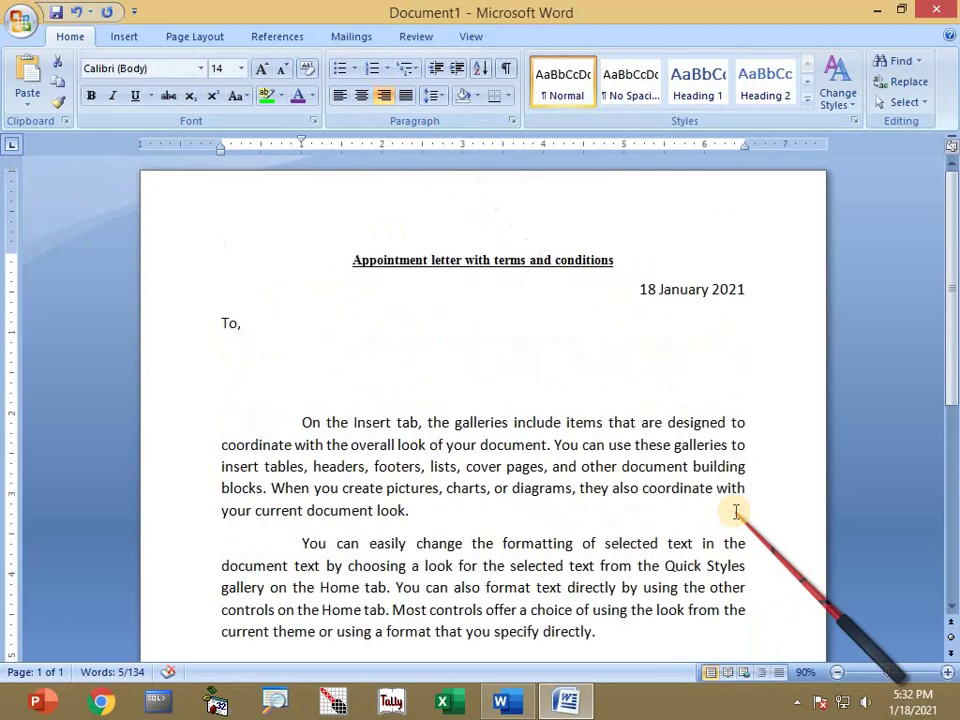
{"action": "left_click", "coordinate": [219, 362]}
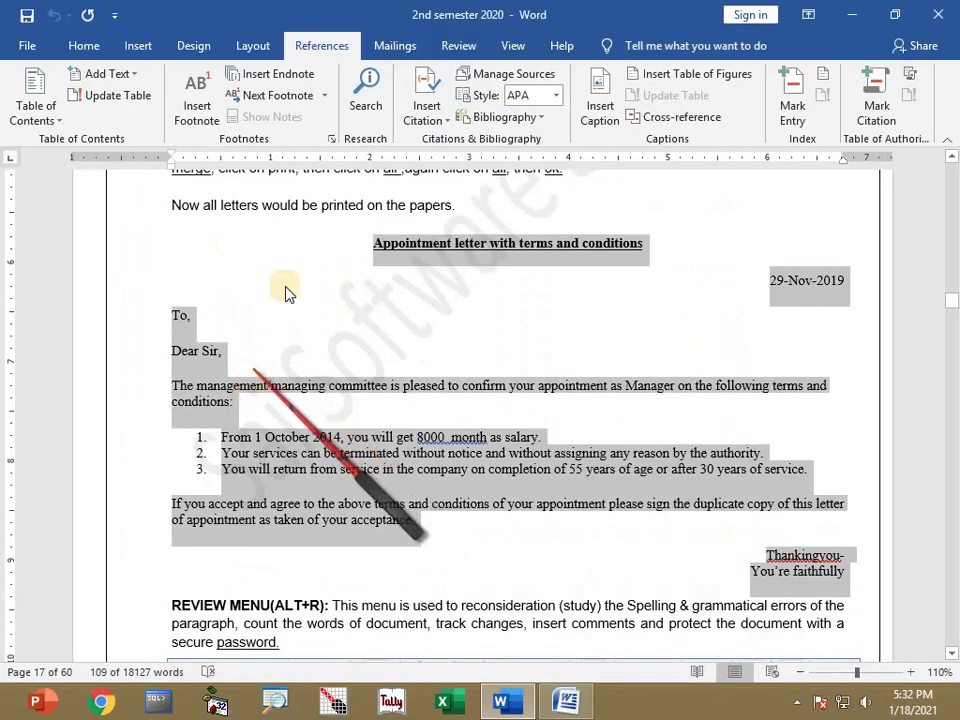
Step: Scroll through the mail merge notes in '2nd semester 2020', then return to Document1
{"action": "scroll", "coordinate": [280, 337], "scroll_direction": "up", "scroll_amount": 3}
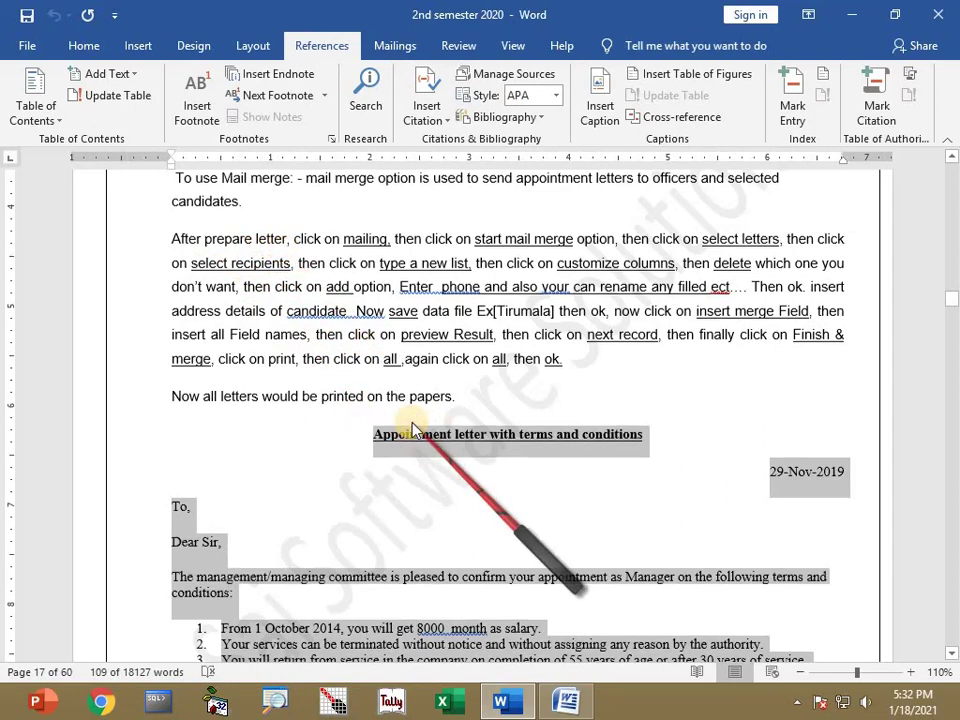
{"action": "scroll", "coordinate": [420, 410], "scroll_direction": "down", "scroll_amount": 2}
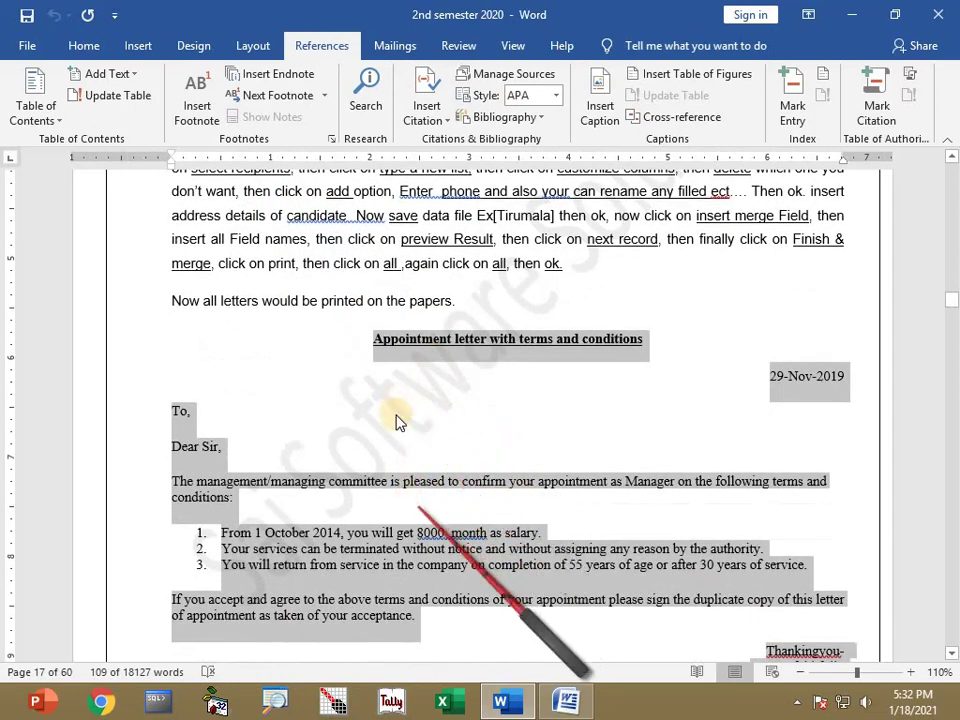
{"action": "scroll", "coordinate": [306, 214], "scroll_direction": "up", "scroll_amount": 2}
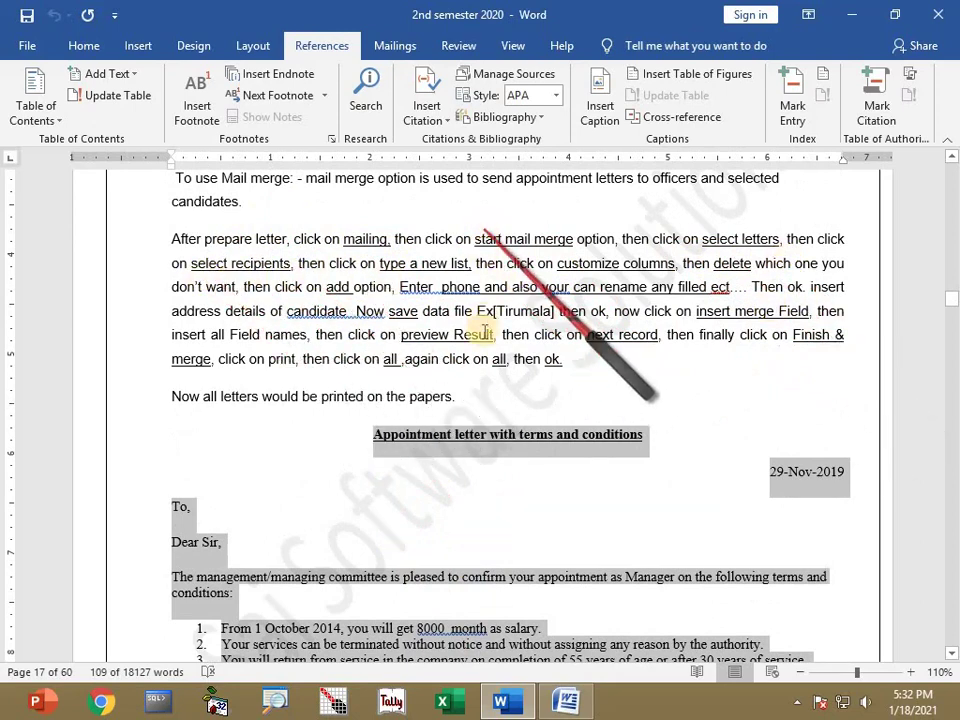
{"action": "key", "text": "alt+Tab"}
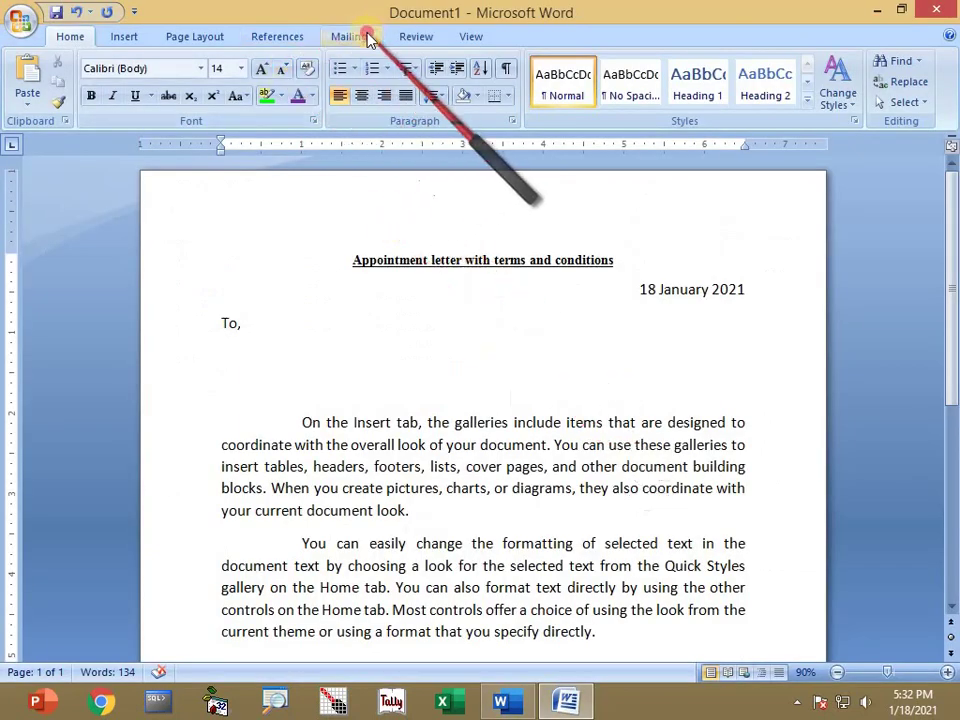
Step: Start a Letters mail merge and choose Type New List under Select Recipients
{"action": "left_click", "coordinate": [364, 36]}
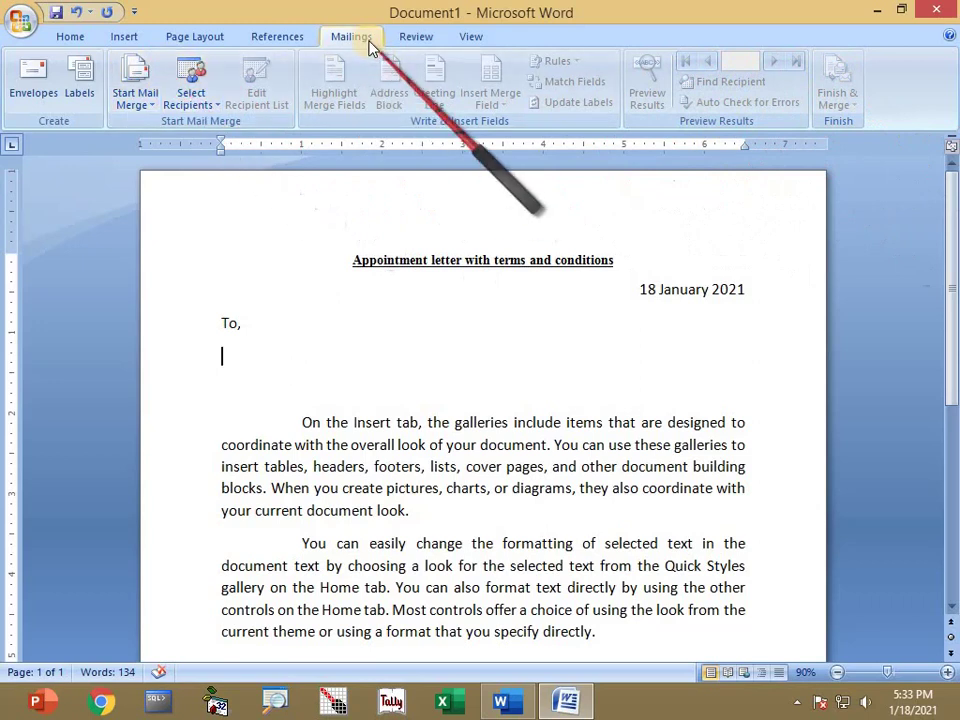
{"action": "left_click", "coordinate": [150, 110]}
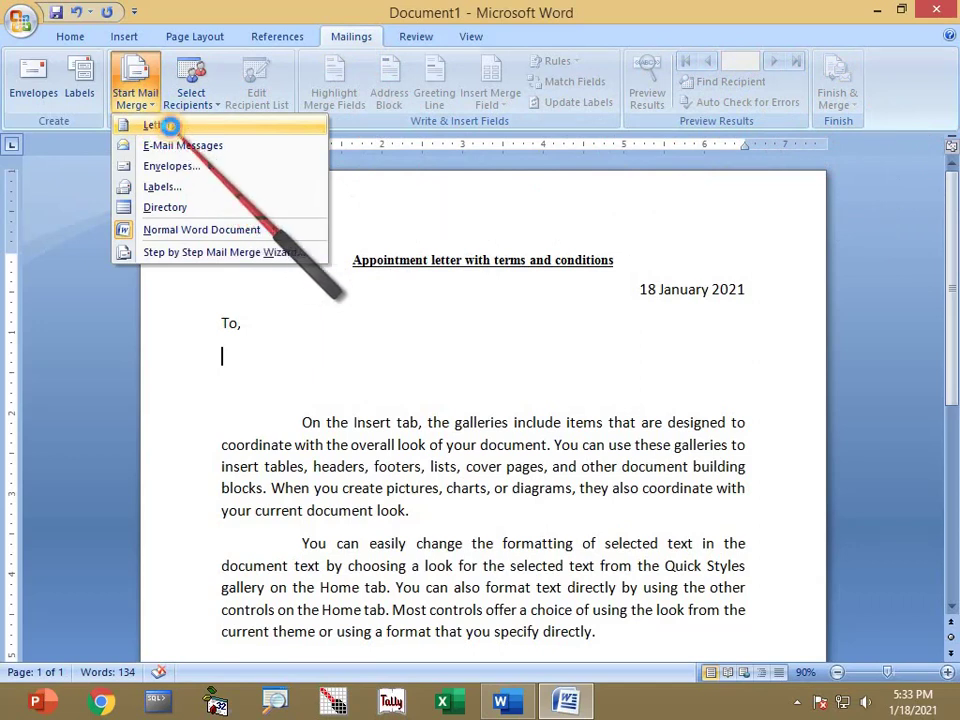
{"action": "left_click", "coordinate": [170, 126]}
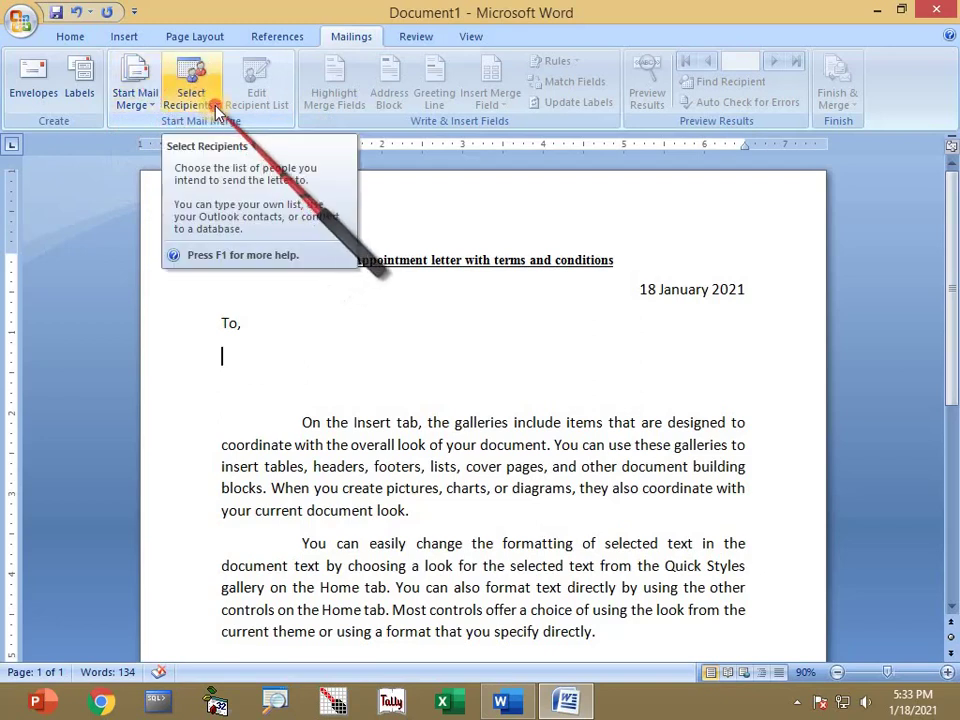
{"action": "left_click", "coordinate": [207, 108]}
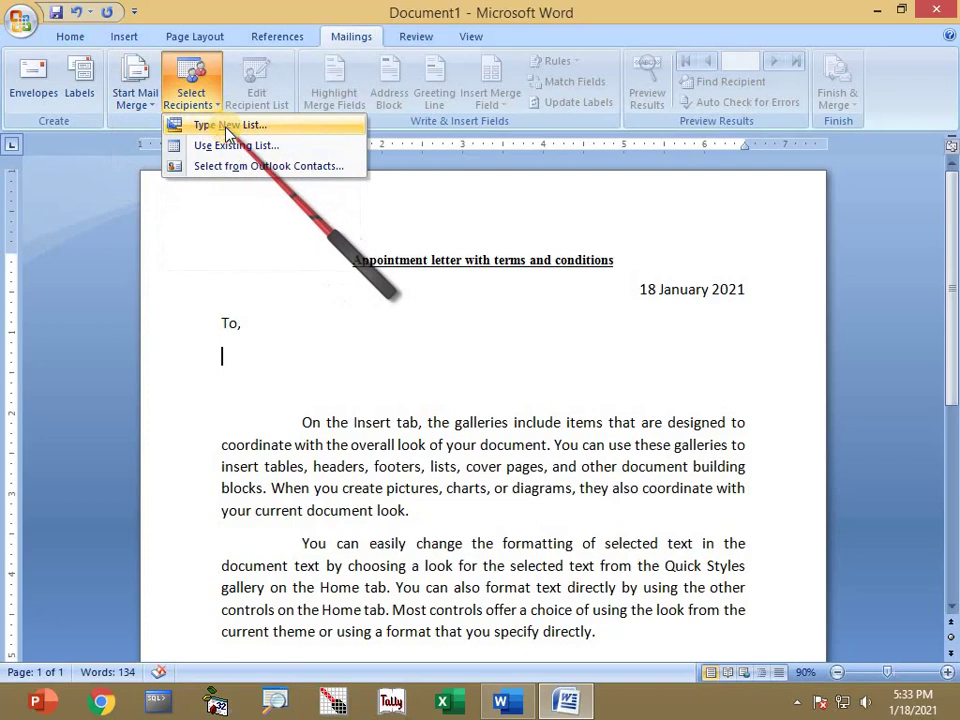
{"action": "left_click", "coordinate": [225, 125]}
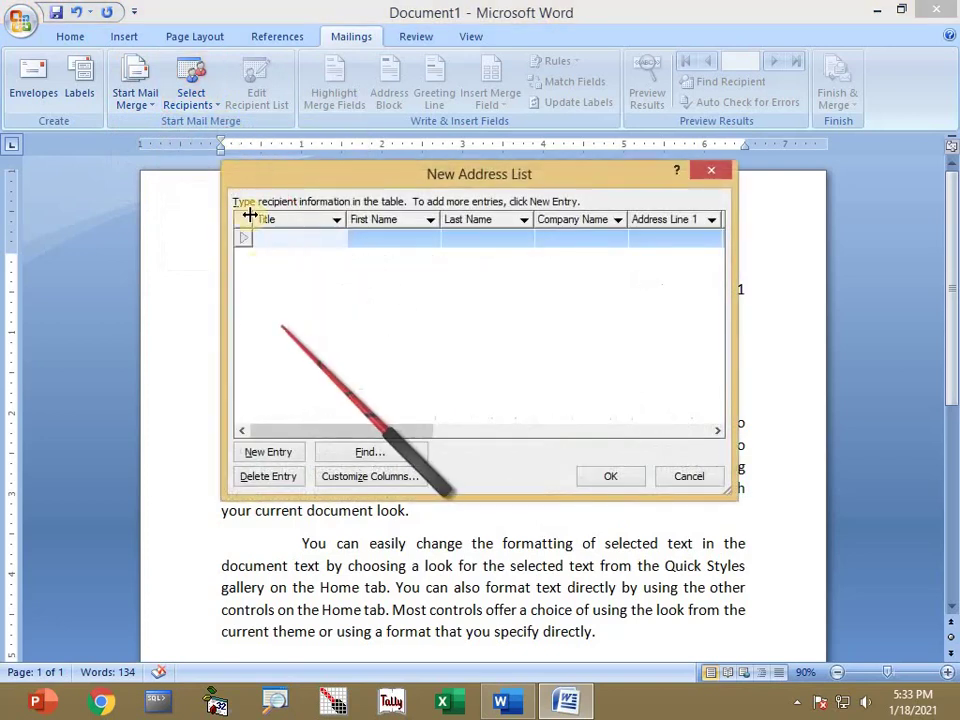
Step: Scroll the New Address List table across all its columns, then open Customize Columns
{"action": "mouse_move", "coordinate": [381, 430]}
{"action": "left_mouse_down"}
{"action": "mouse_move", "coordinate": [680, 433]}
{"action": "mouse_move", "coordinate": [350, 431]}
{"action": "left_mouse_up"}
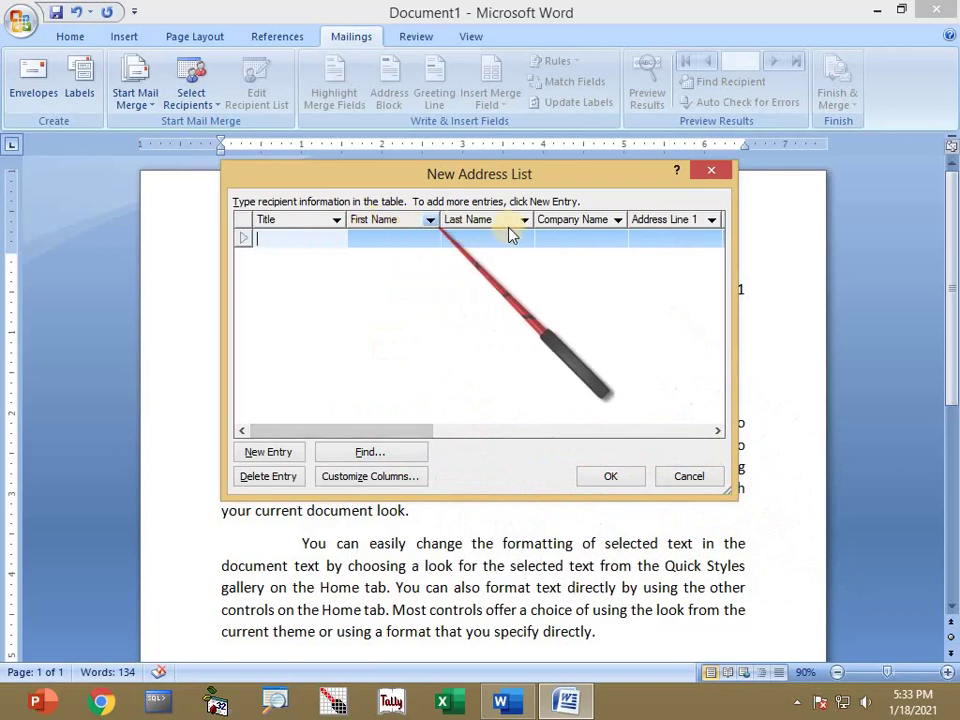
{"action": "left_click_drag", "start_coordinate": [369, 433], "coordinate": [643, 420]}
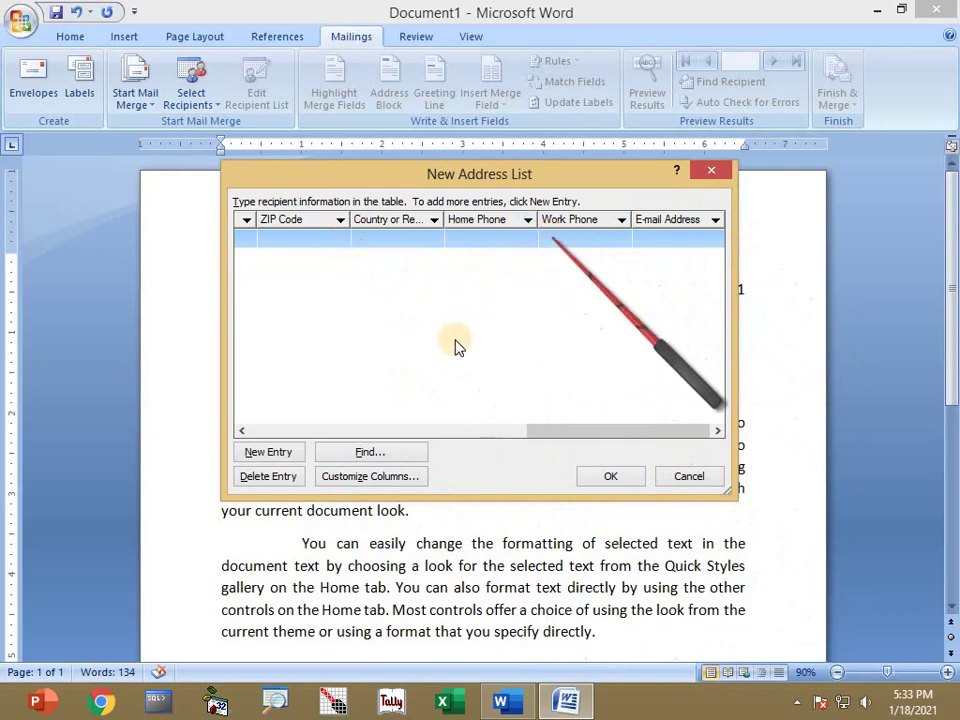
{"action": "left_click", "coordinate": [386, 478]}
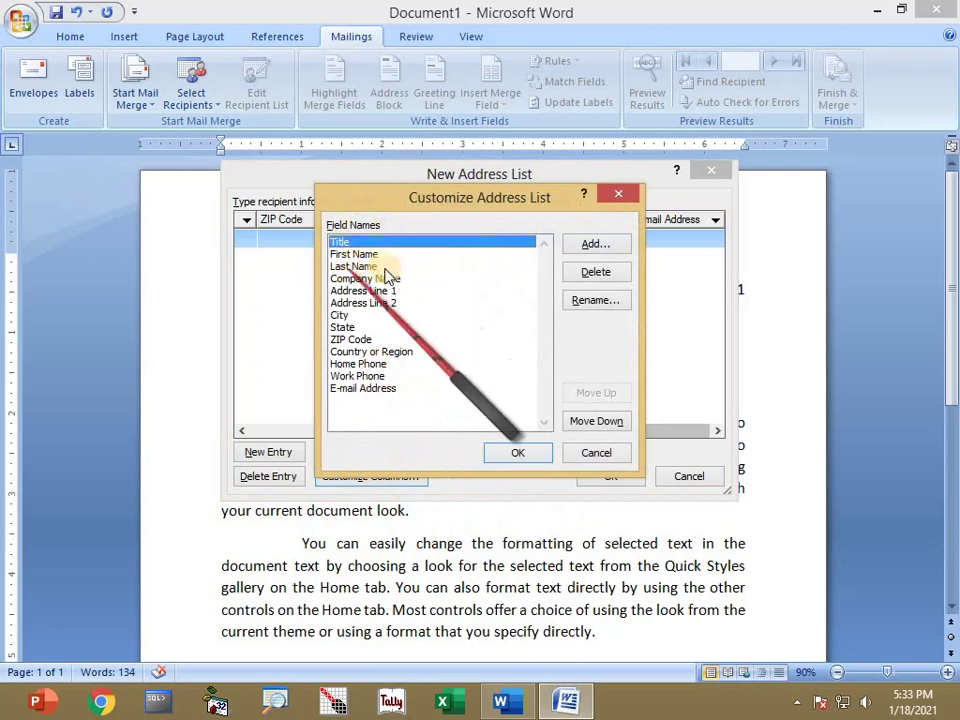
Step: Delete the Company Name and Address Line 2 fields and begin renaming ZIP Code
{"action": "left_click", "coordinate": [380, 279]}
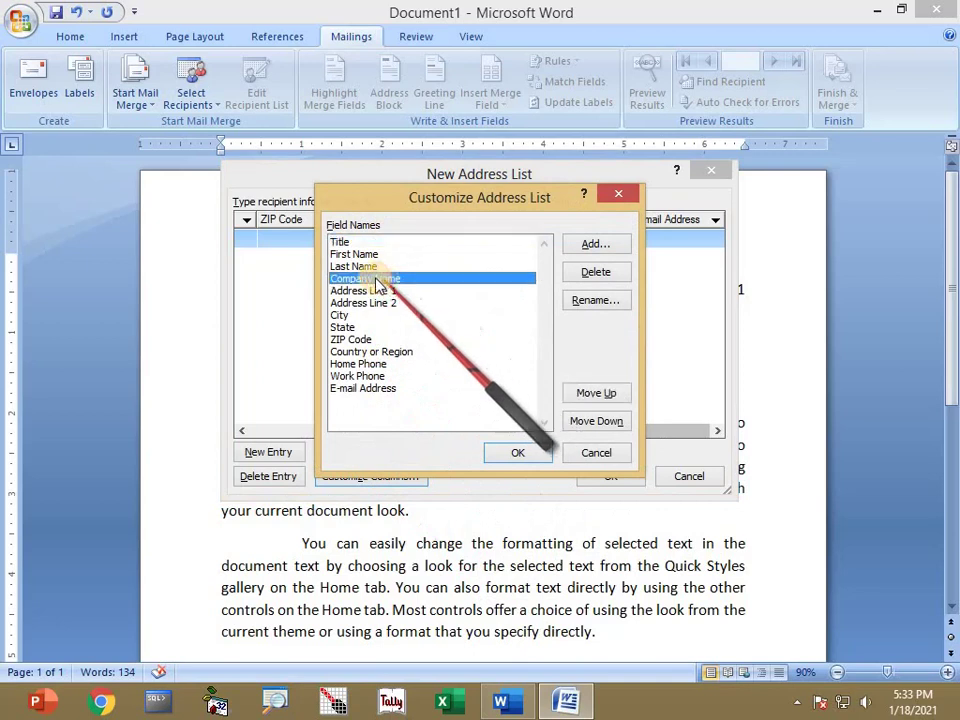
{"action": "left_click", "coordinate": [585, 275]}
{"action": "left_click", "coordinate": [448, 400]}
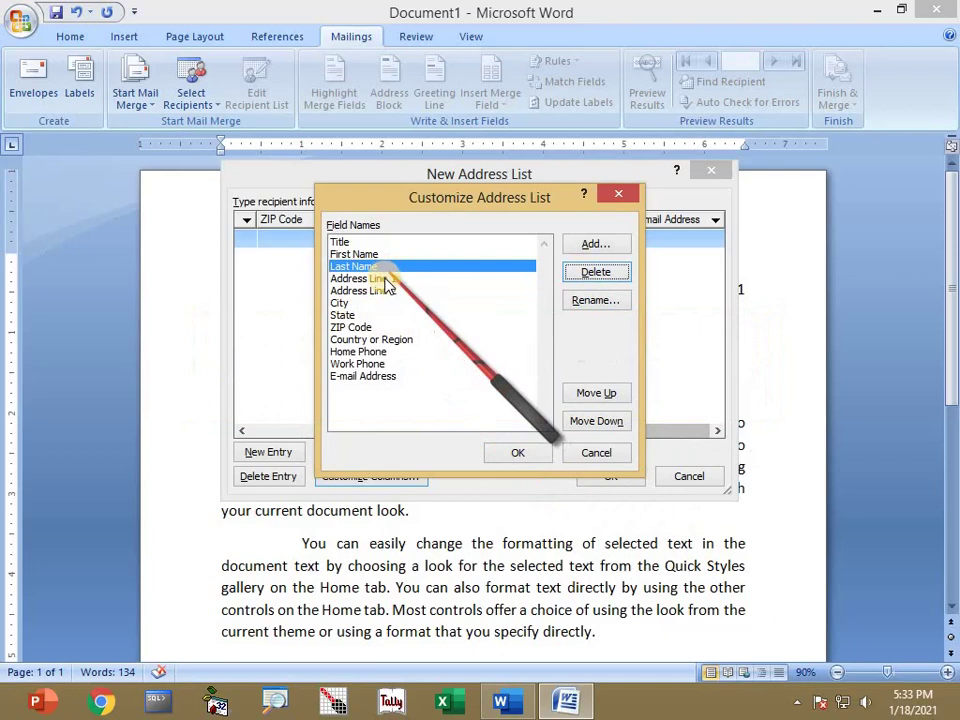
{"action": "left_click", "coordinate": [380, 278]}
{"action": "left_click", "coordinate": [398, 292]}
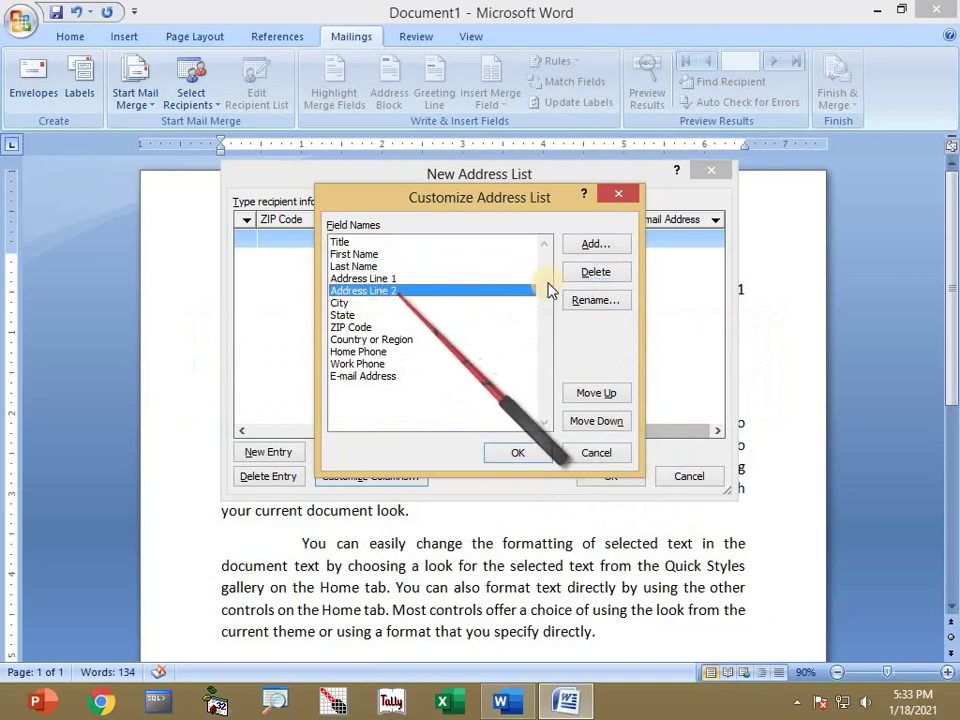
{"action": "left_click", "coordinate": [580, 274]}
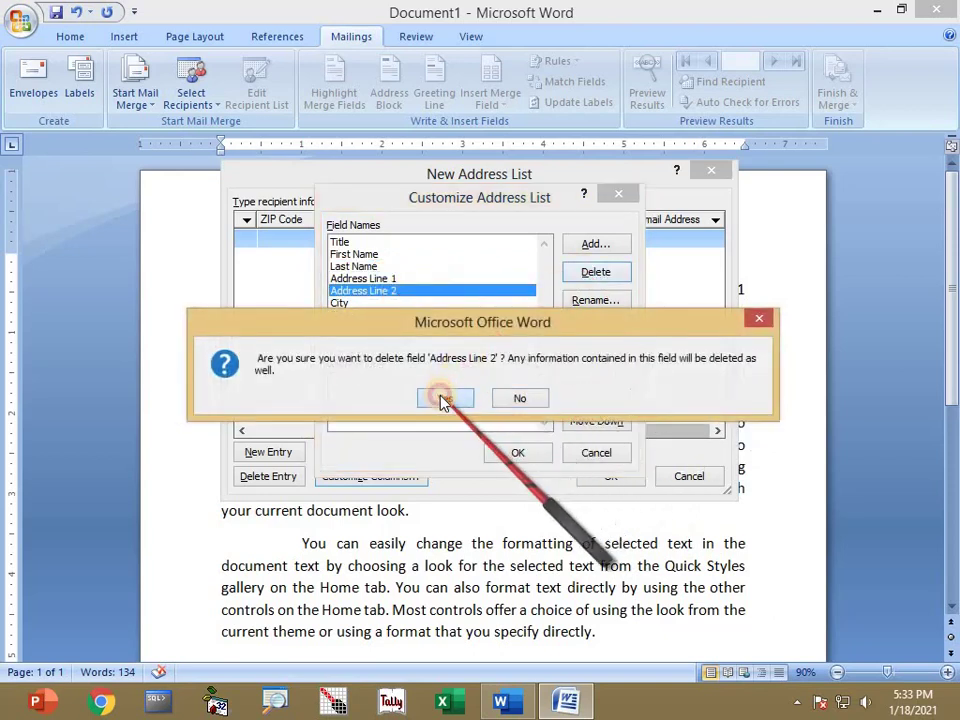
{"action": "left_click", "coordinate": [442, 397]}
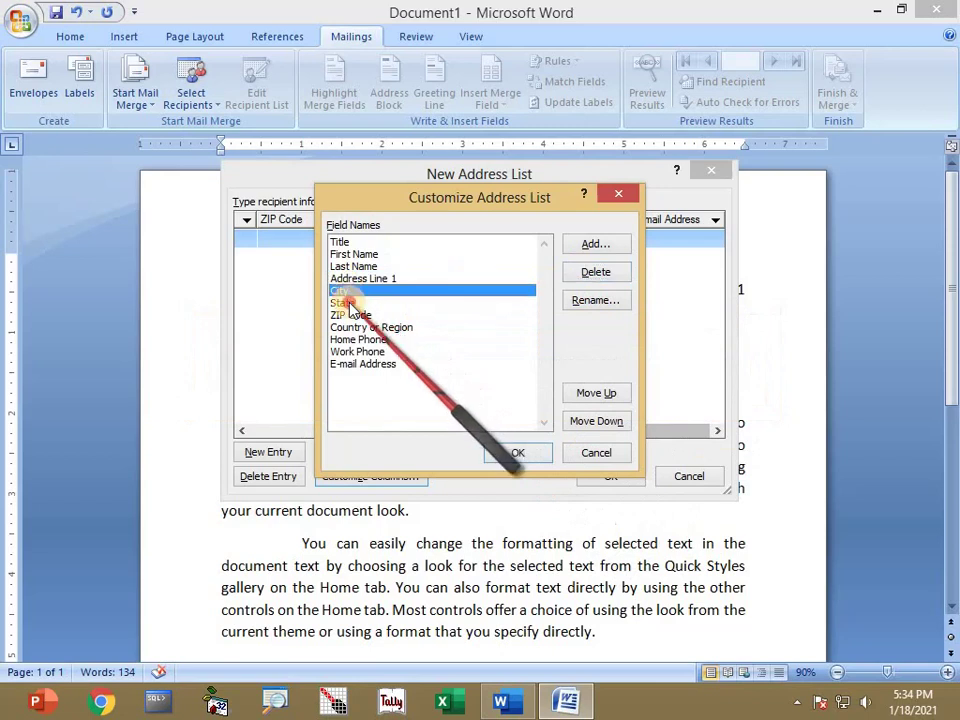
{"action": "left_click", "coordinate": [345, 303]}
{"action": "left_click", "coordinate": [345, 315]}
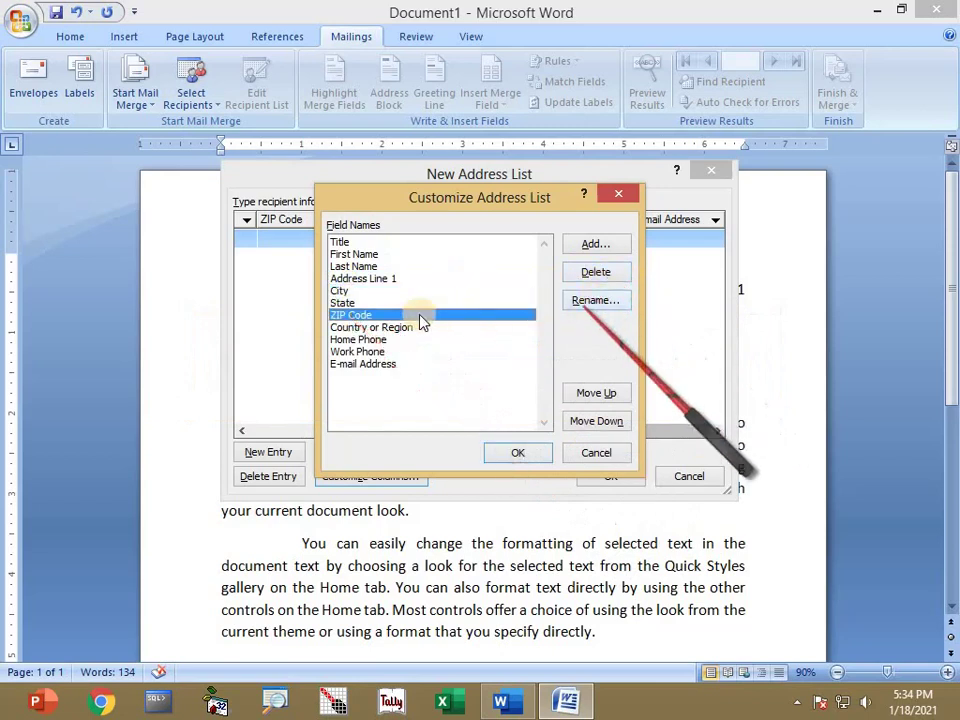
{"action": "left_click", "coordinate": [588, 300]}
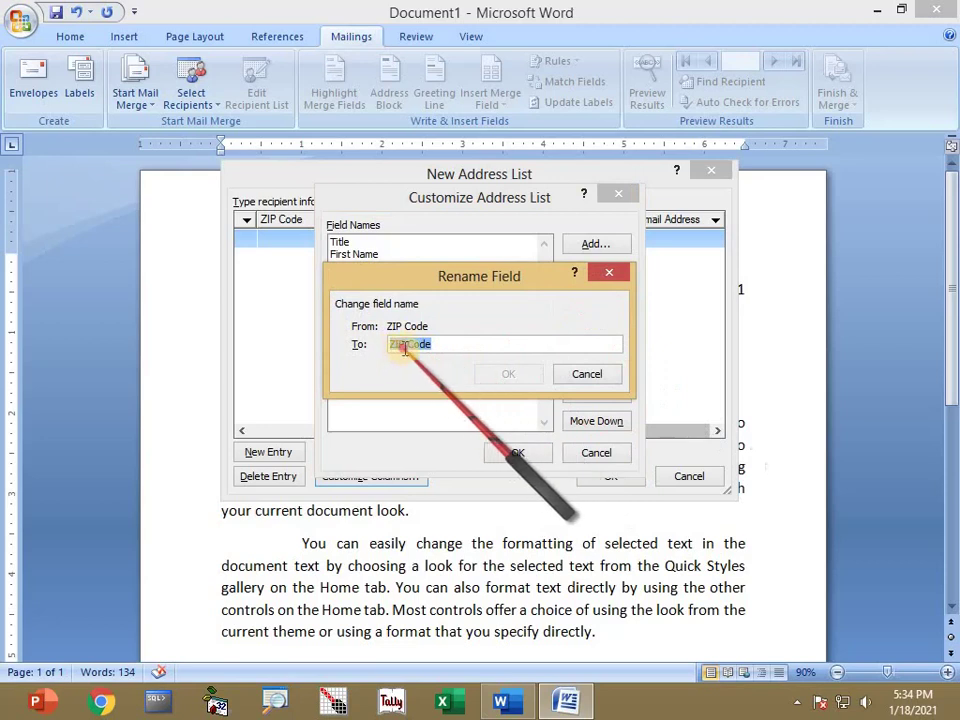
Step: Rename ZIP Code to PIN Code and delete the Country or Region and Home Phone fields
{"action": "key", "text": "BackSpace"}
{"action": "key", "text": "BackSpace"}
{"action": "key", "text": "BackSpace"}
{"action": "key", "text": "BackSpace"}
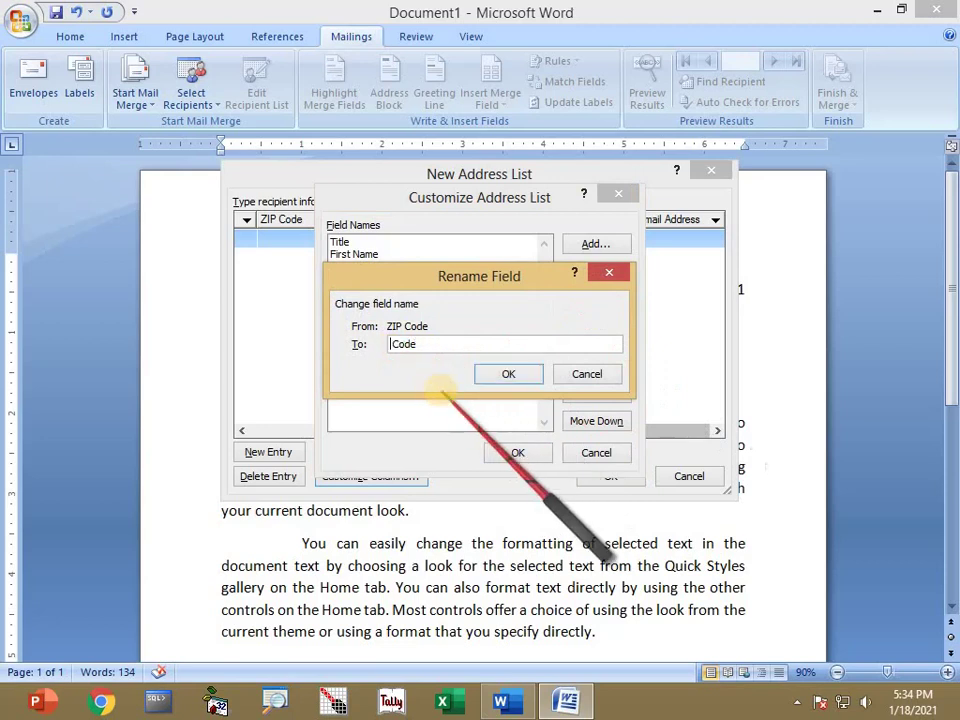
{"action": "left_click", "coordinate": [505, 376]}
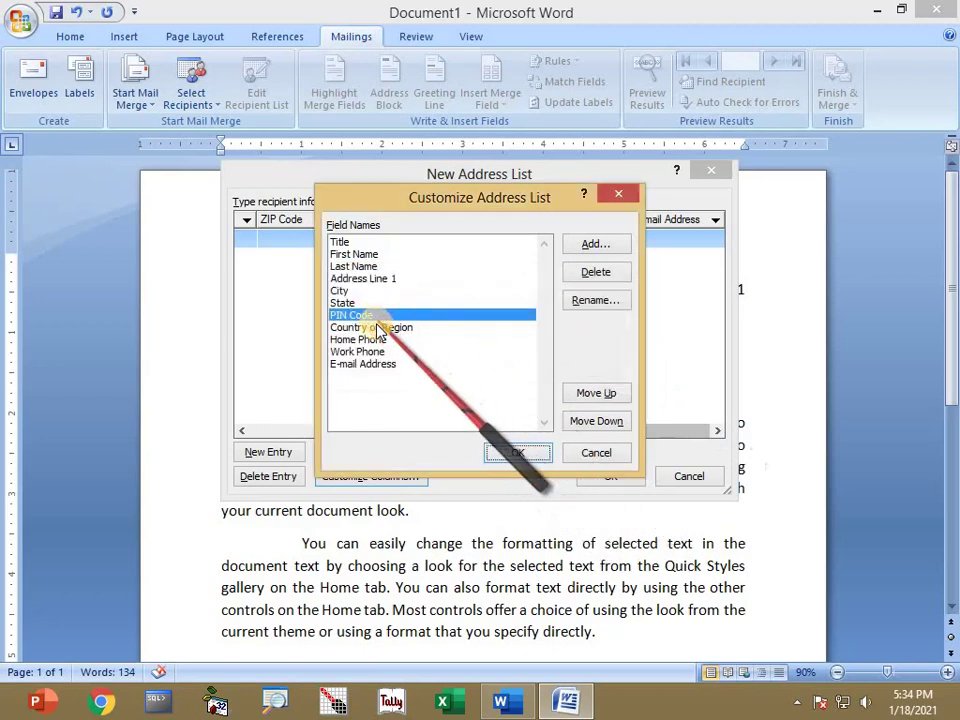
{"action": "left_click", "coordinate": [375, 327]}
{"action": "left_click", "coordinate": [586, 276]}
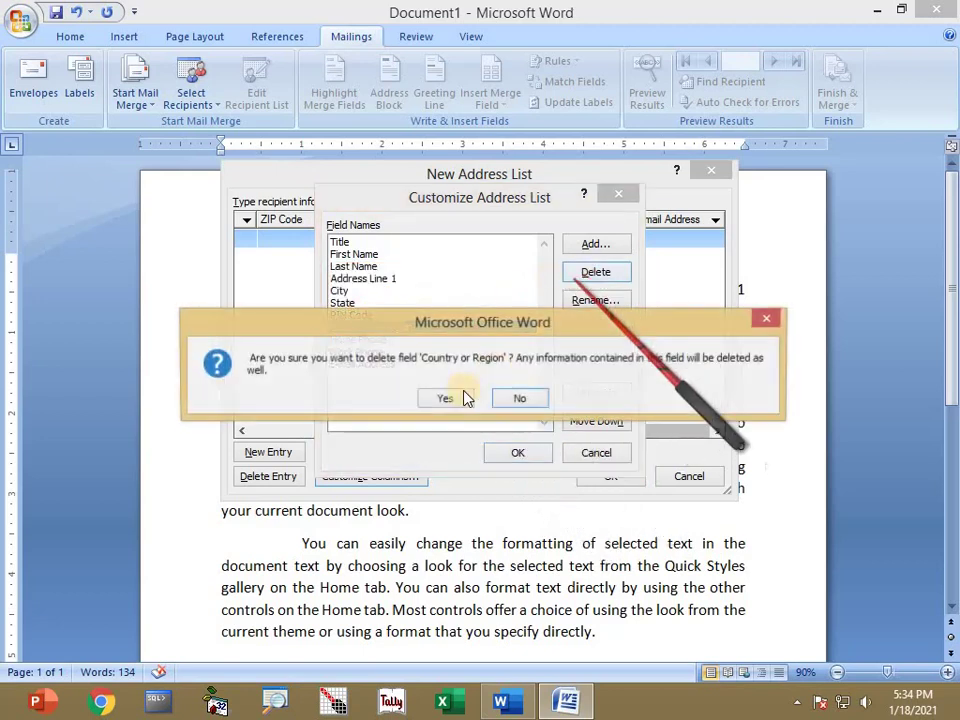
{"action": "left_click", "coordinate": [446, 397]}
{"action": "left_click", "coordinate": [363, 327]}
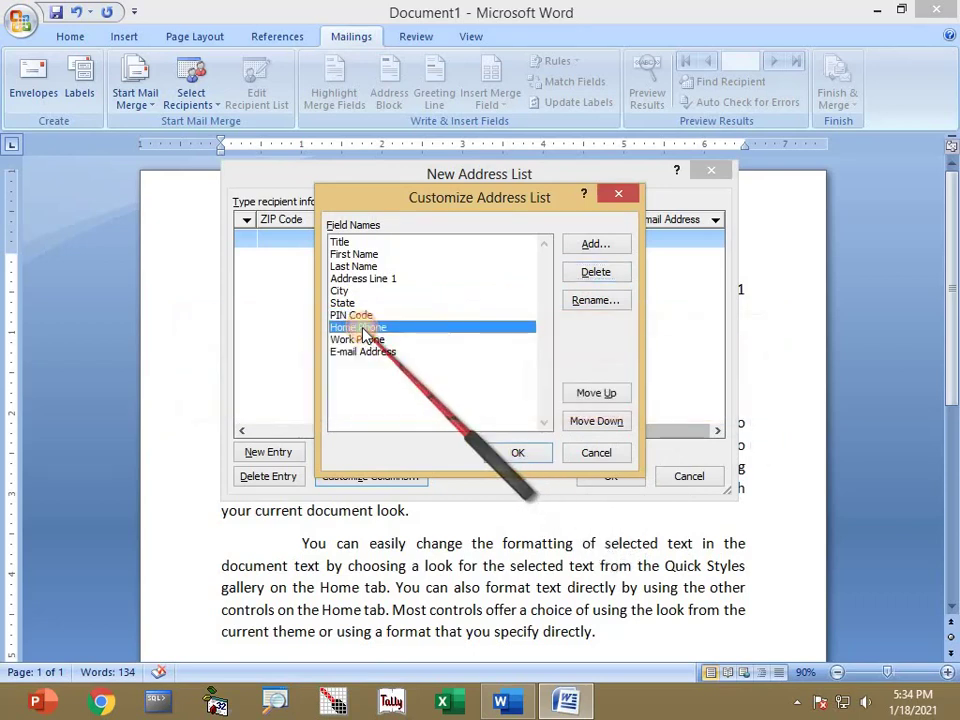
{"action": "left_click", "coordinate": [594, 272]}
{"action": "left_click", "coordinate": [444, 401]}
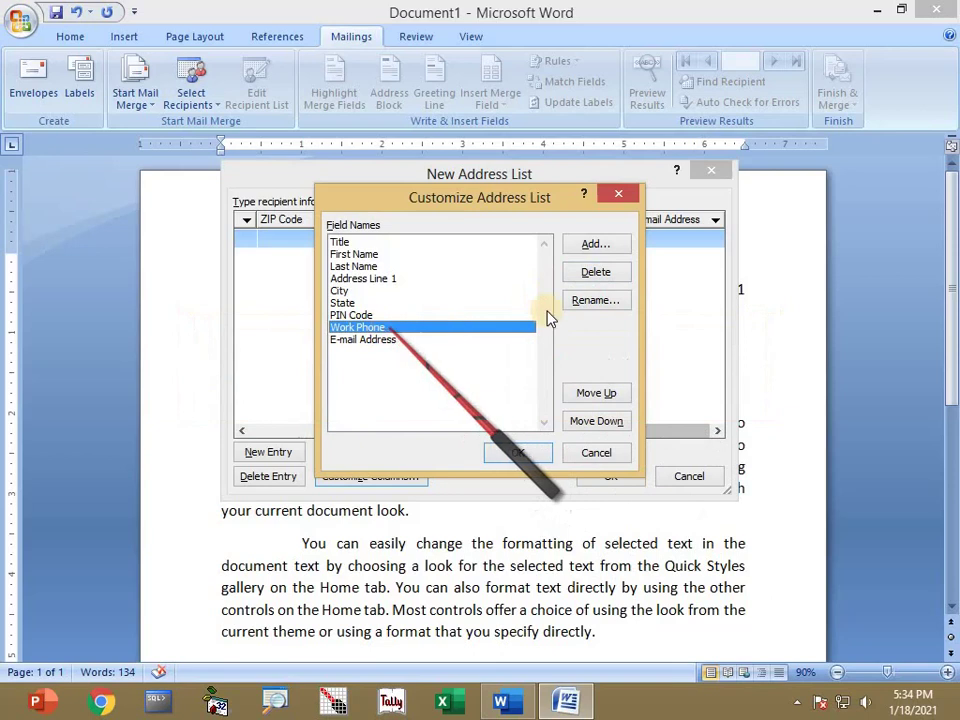
Step: Rename Work Phone to Mobile, select E-mail Address, and move the Customize Address List window aside
{"action": "left_click", "coordinate": [585, 303]}
{"action": "type", "text": "Mobile"}
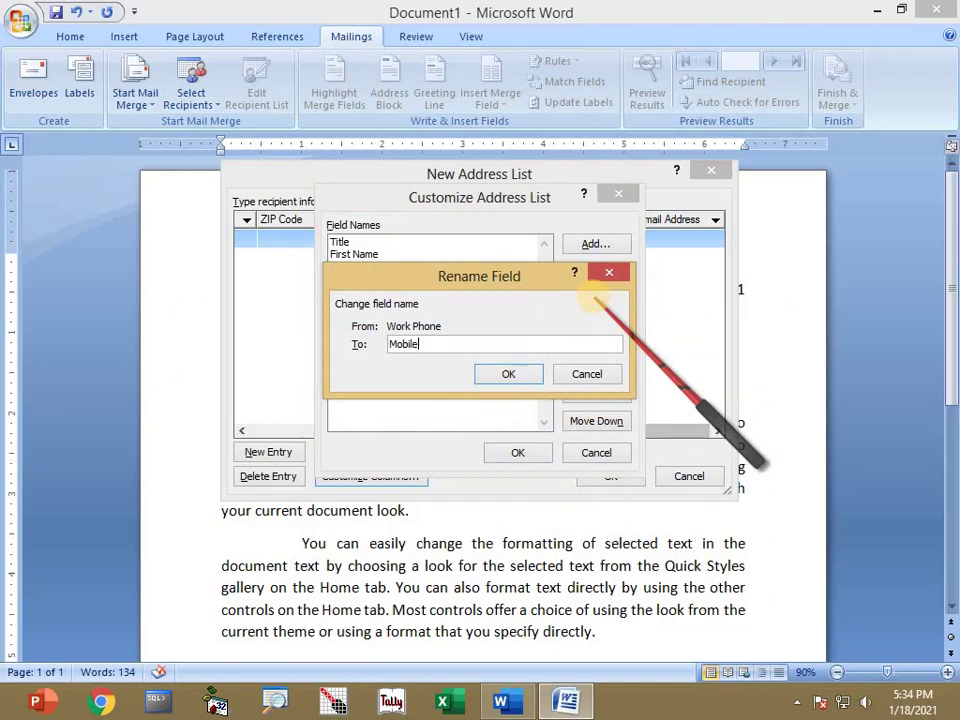
{"action": "left_click", "coordinate": [512, 376]}
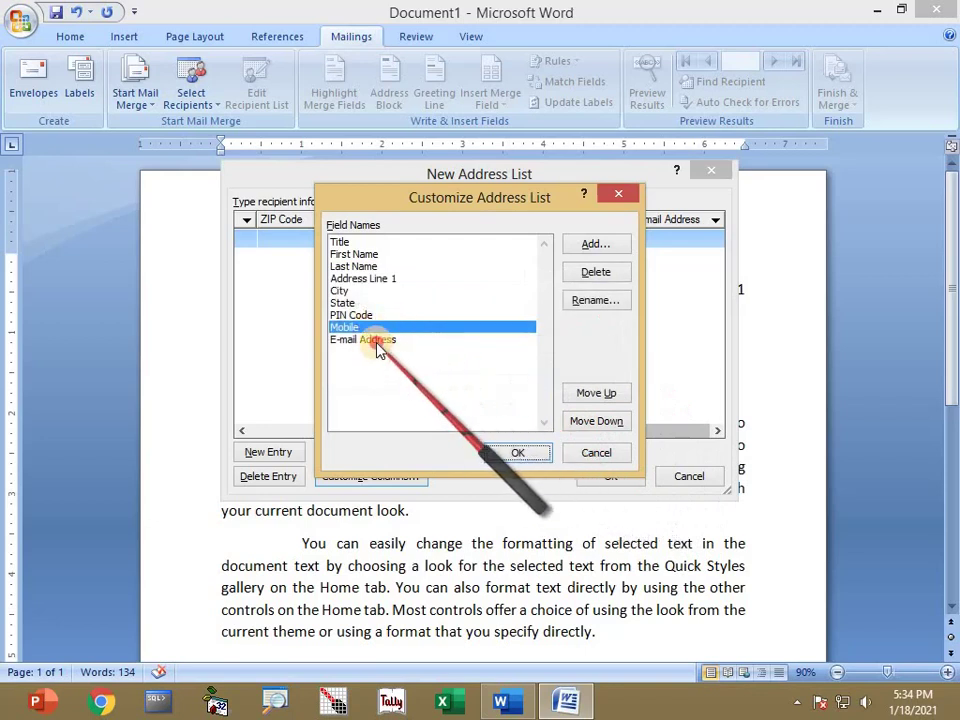
{"action": "left_click", "coordinate": [376, 341]}
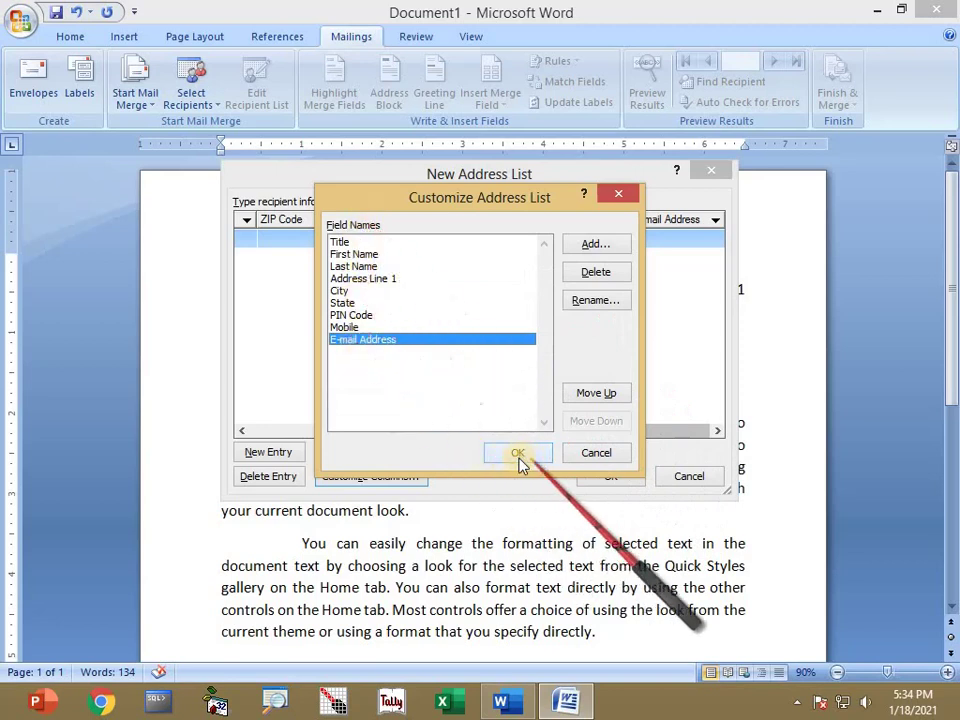
{"action": "left_click_drag", "start_coordinate": [479, 204], "coordinate": [500, 362]}
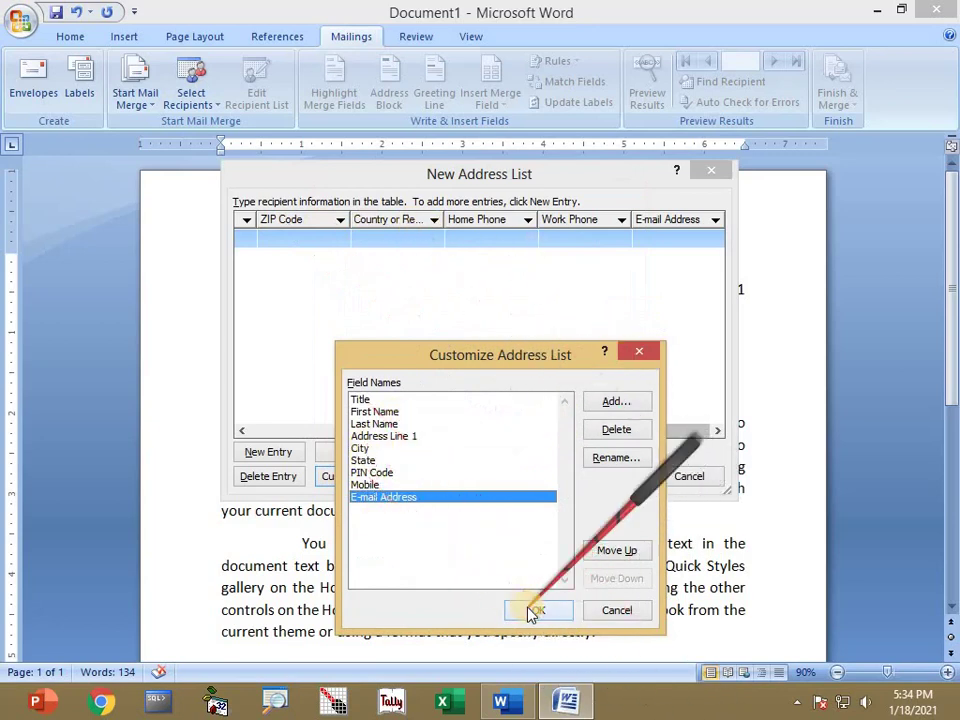
Step: Confirm the customized recipient fields, then fill in the first recipient's title, name and first address line
{"action": "left_click", "coordinate": [530, 608]}
{"action": "type", "text": "Ch"}
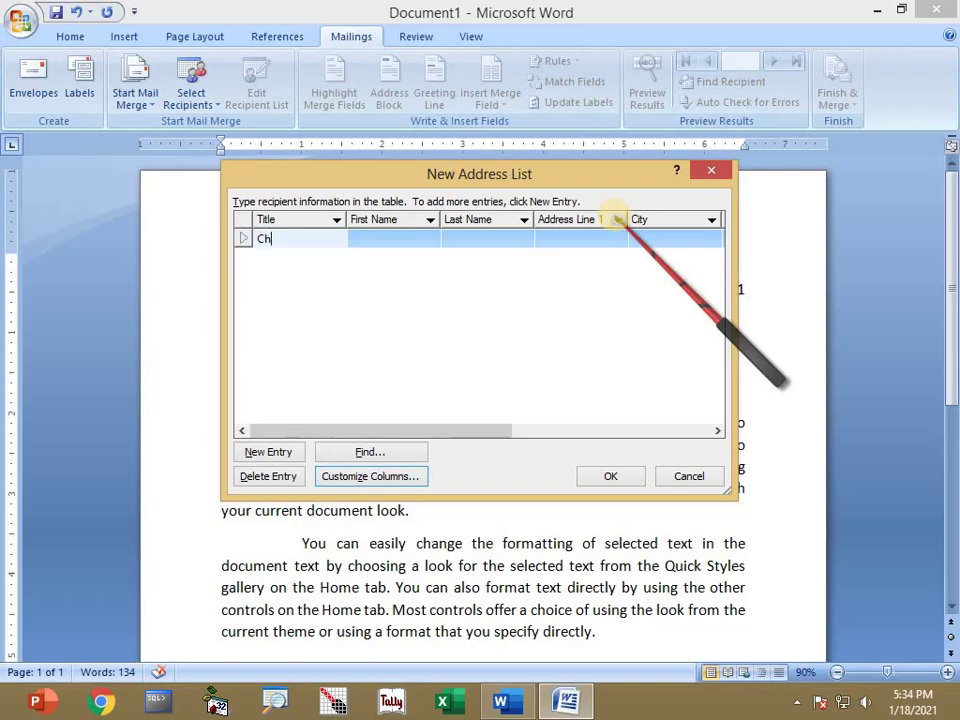
{"action": "key", "text": "Tab"}
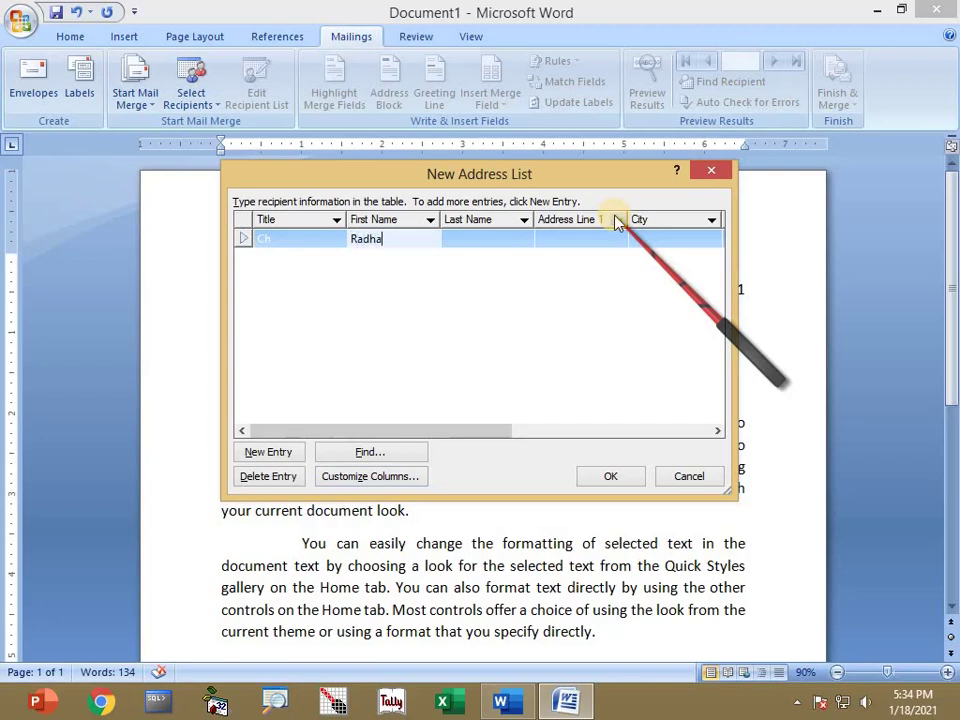
{"action": "key", "text": "Tab"}
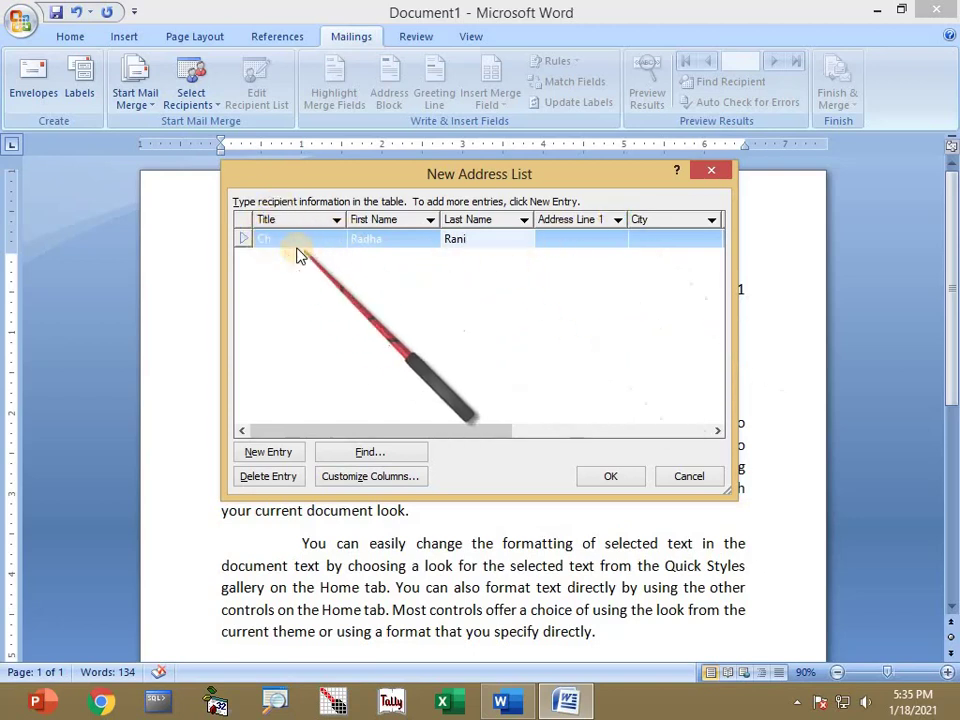
{"action": "type", "text": "Rani"}
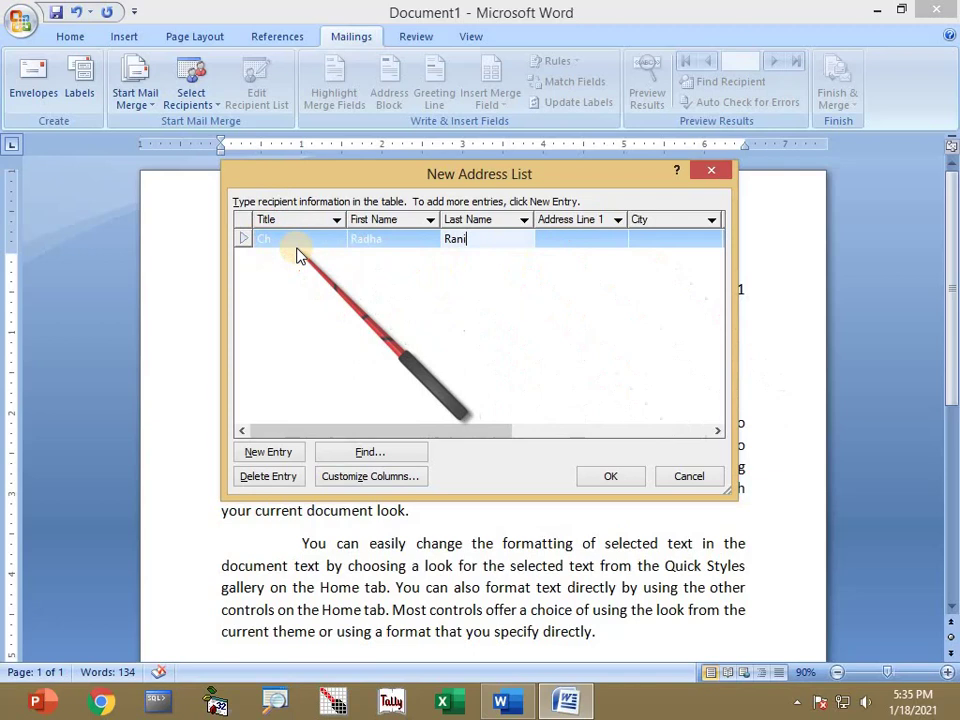
{"action": "key", "text": "Tab"}
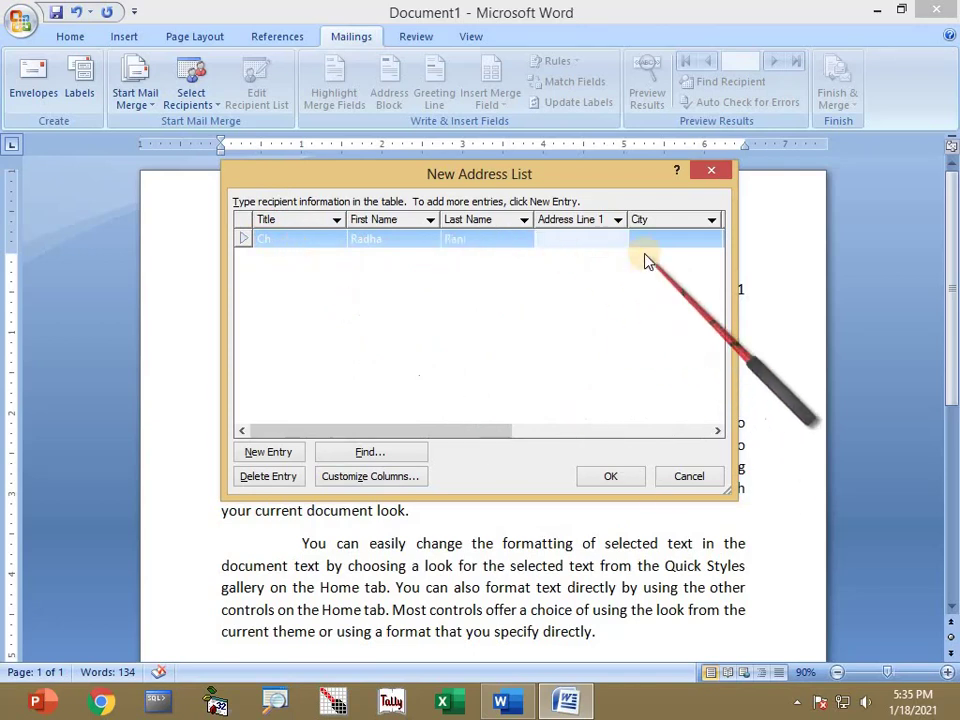
{"action": "type", "text": "New"}
Step: Fill in the first recipient's city, state, PIN code, mobile and Gmail address, then start a second entry
{"action": "key", "text": "Tab"}
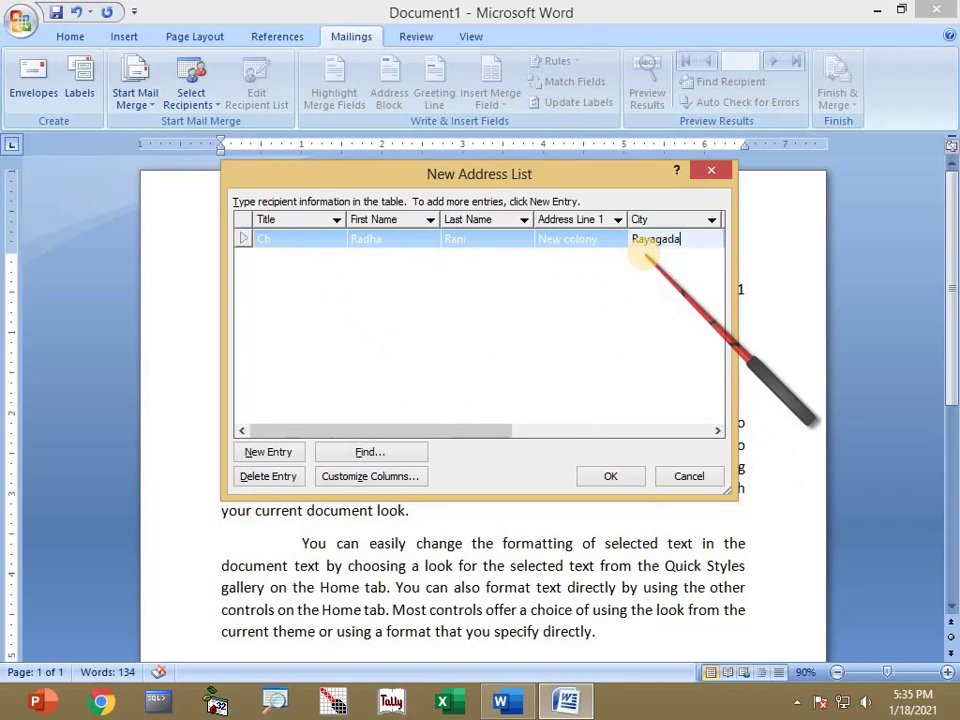
{"action": "key", "text": "Tab"}
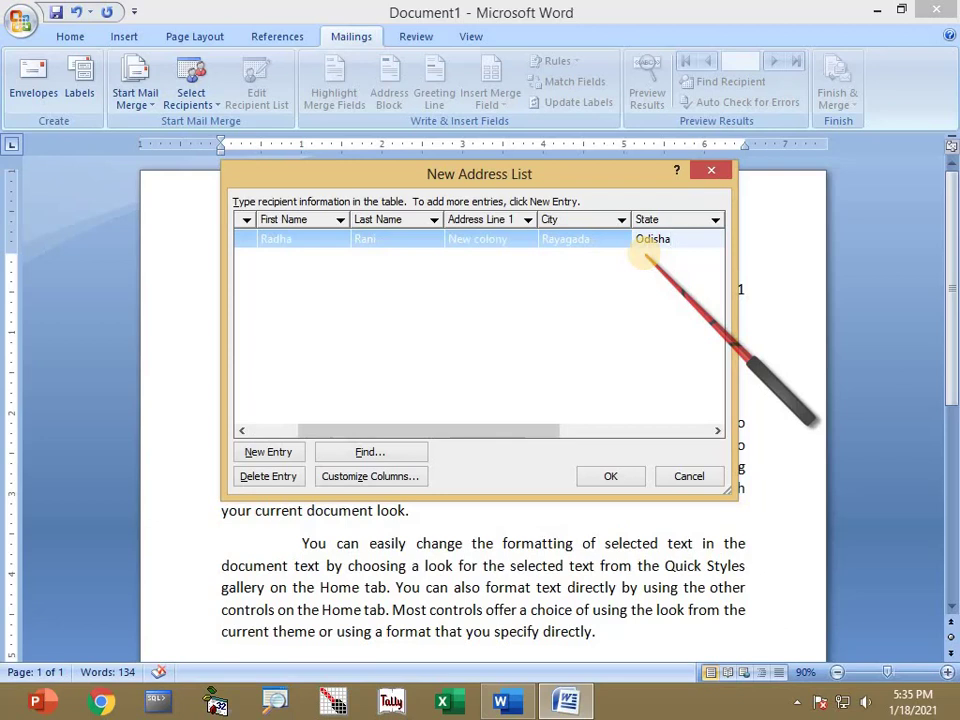
{"action": "type", "text": "Odisha"}
{"action": "key", "text": "Tab"}
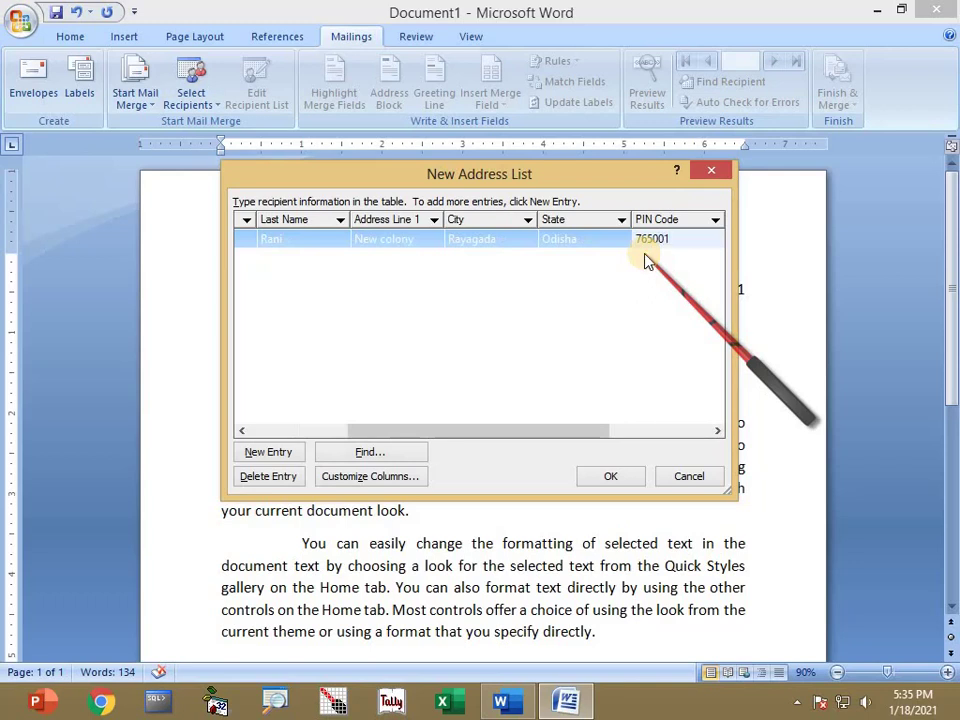
{"action": "key", "text": "Tab"}
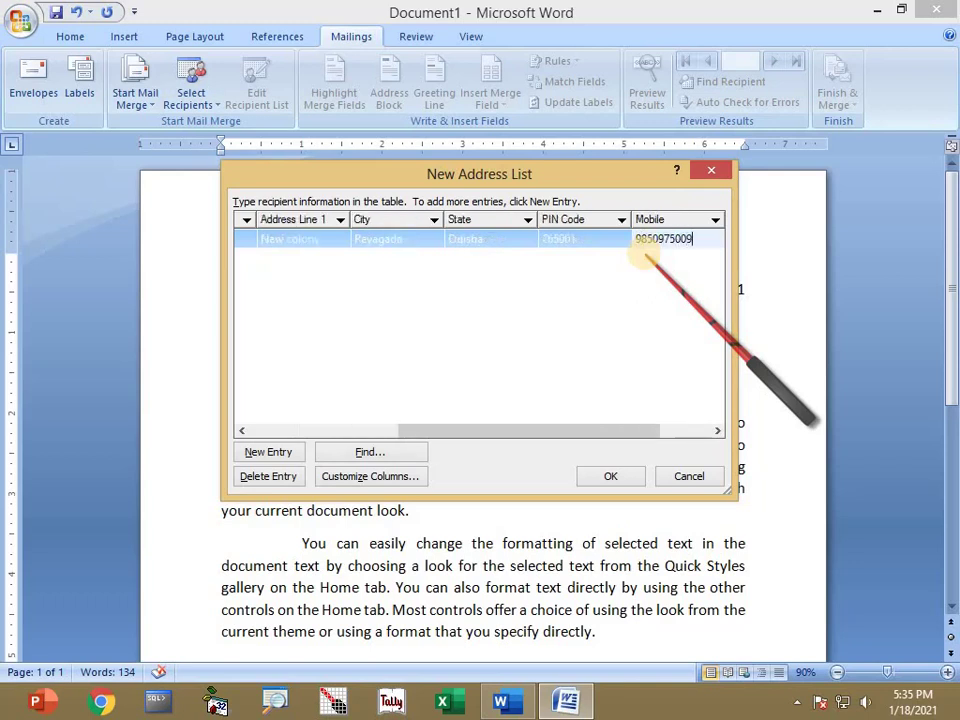
{"action": "key", "text": "Tab"}
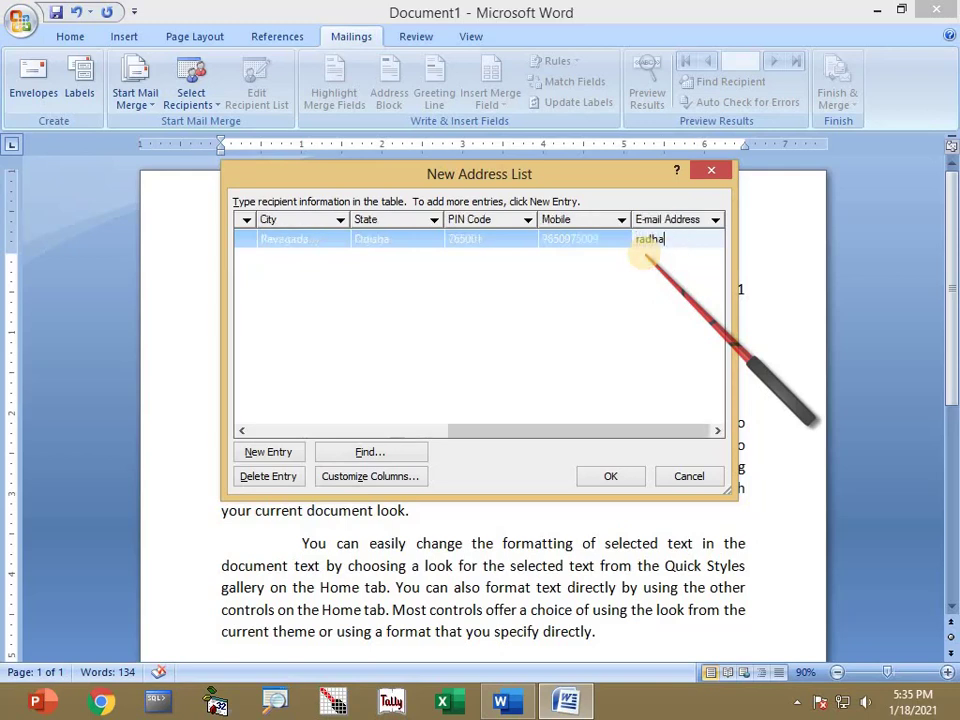
{"action": "type", "text": "@gmail.com"}
{"action": "key", "text": "Tab"}
{"action": "type", "text": "D"}
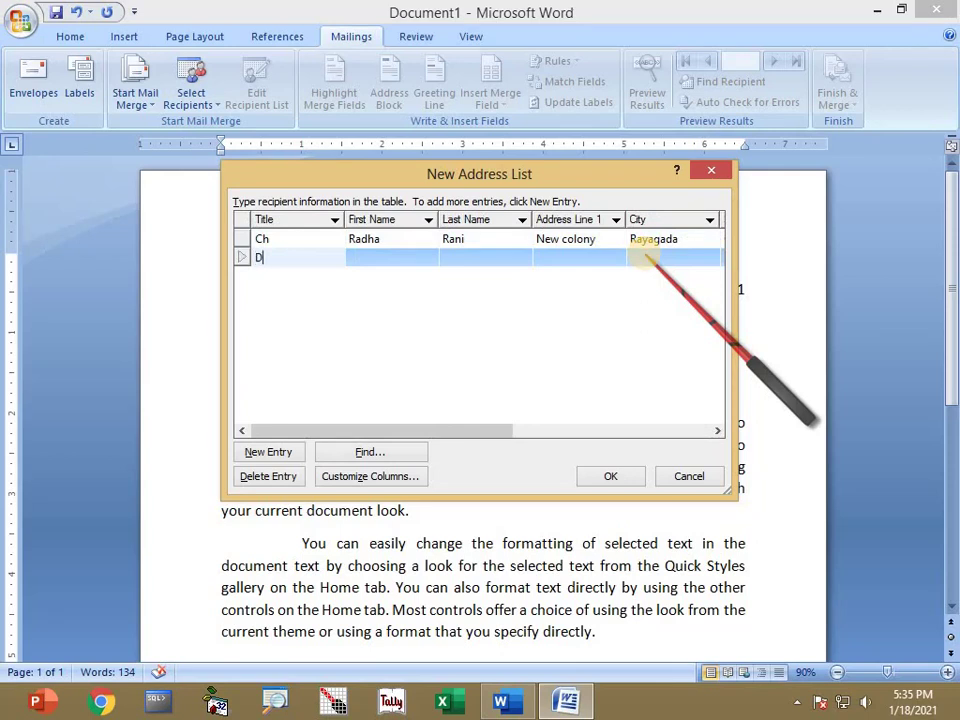
Step: Enter the second recipient's name, address line and city, correcting a mistyped city
{"action": "key", "text": "Tab"}
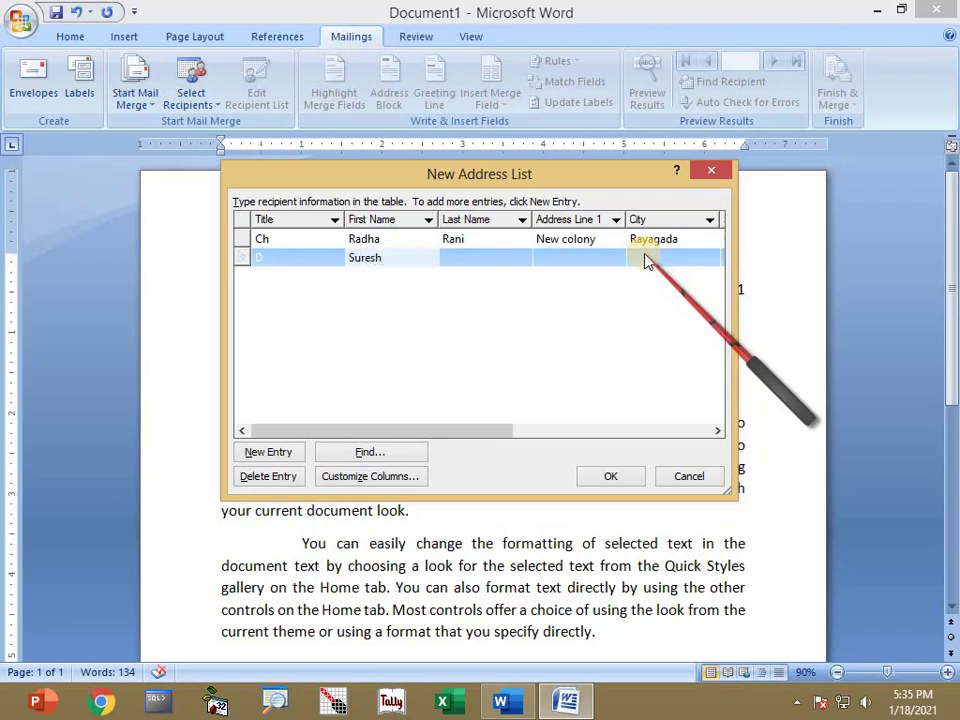
{"action": "key", "text": "Tab"}
{"action": "type", "text": "rishna"}
{"action": "key", "text": "Tab"}
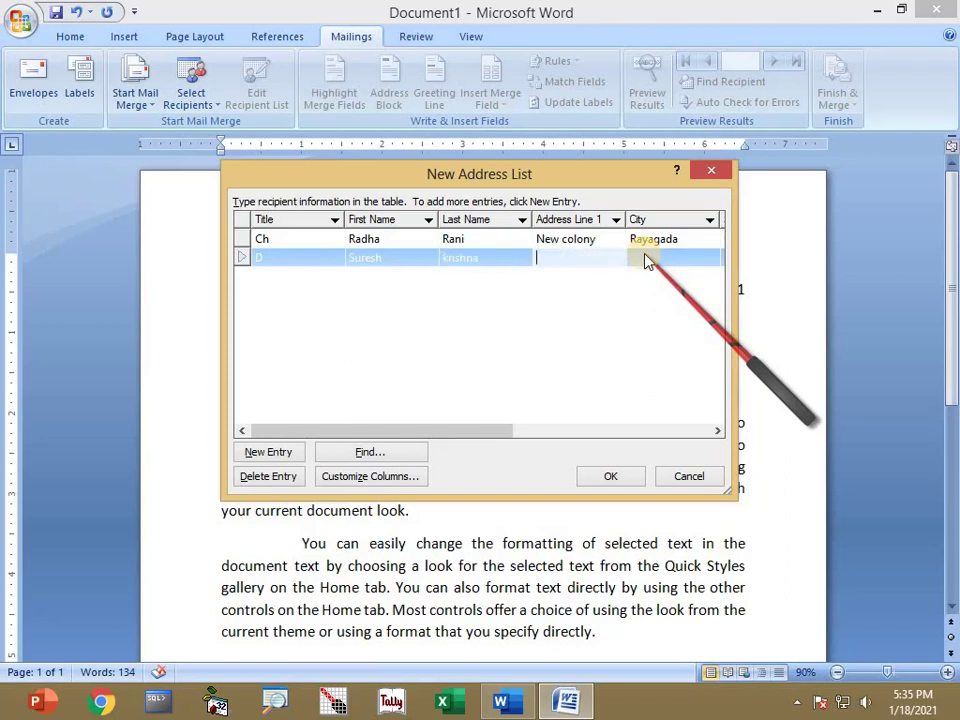
{"action": "type", "text": "Goutam Nagar"}
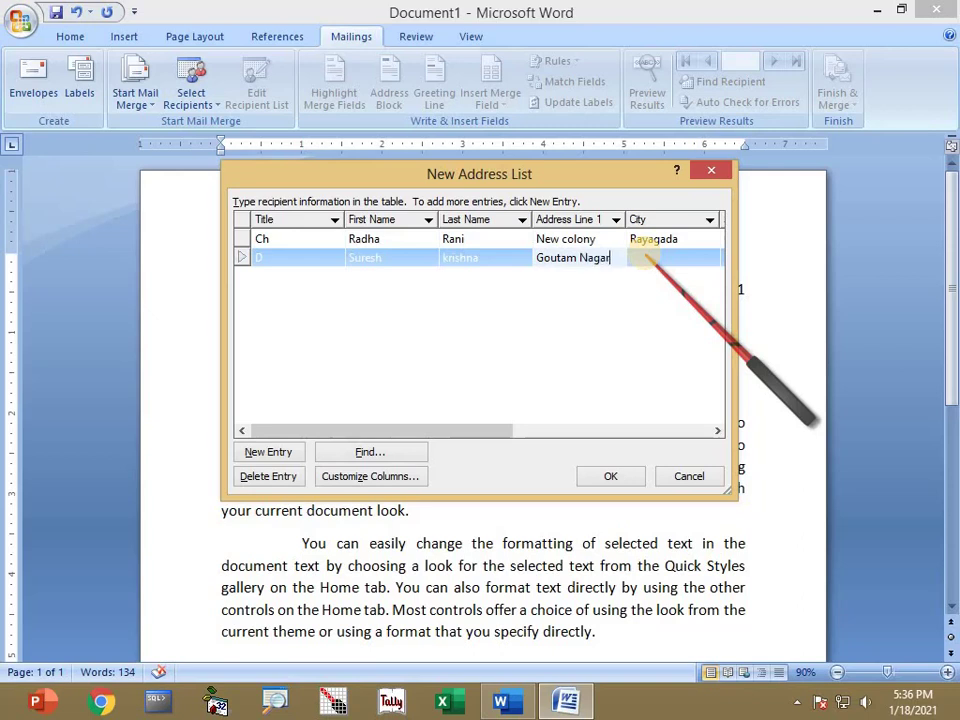
{"action": "left_click", "coordinate": [646, 256]}
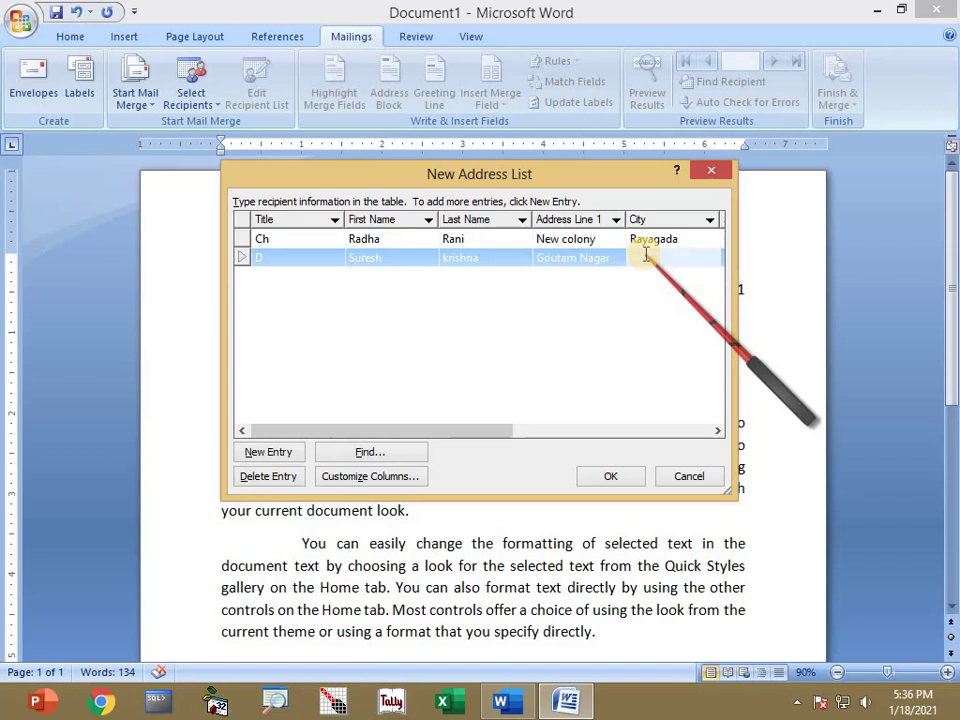
{"action": "type", "text": "Angu"}
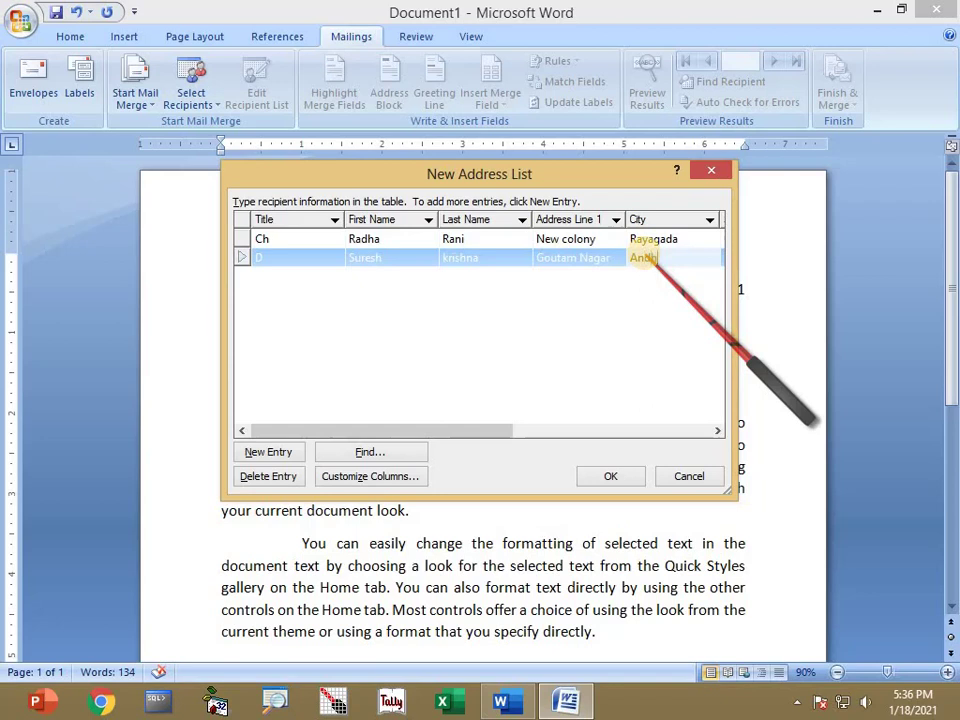
{"action": "type", "text": "ra"}
{"action": "key", "text": "Tab"}
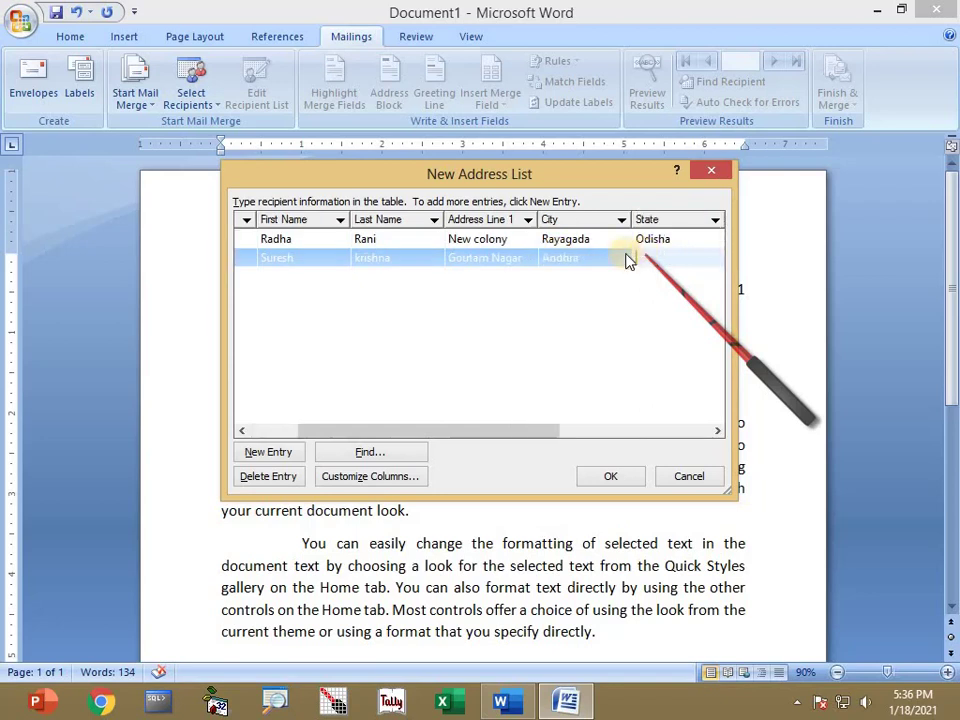
{"action": "left_click", "coordinate": [591, 257]}
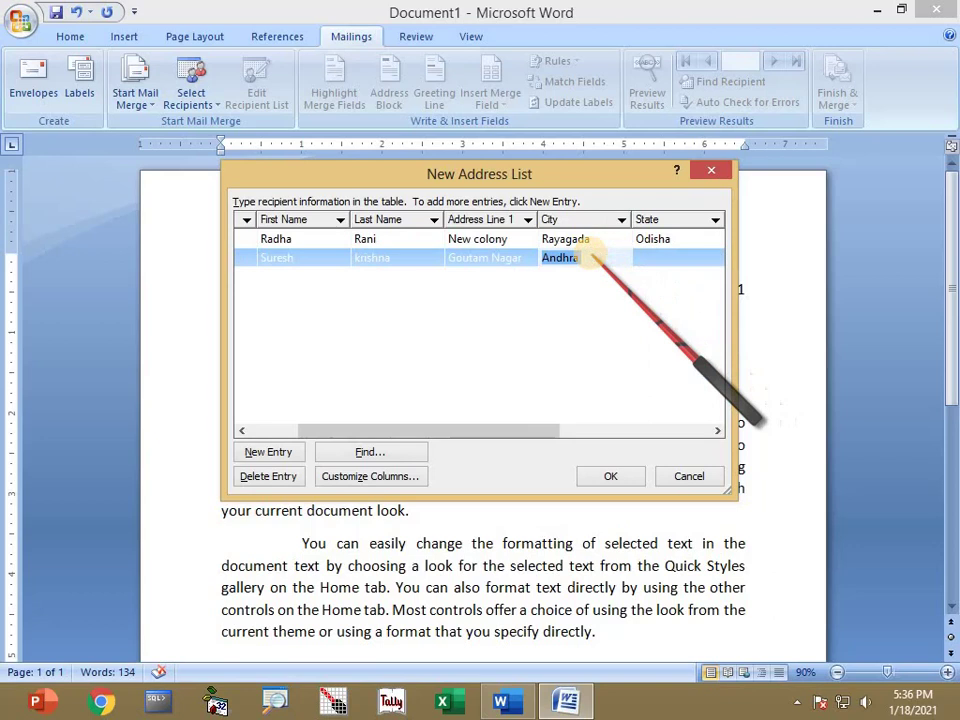
{"action": "type", "text": "Vishakapatanam"}
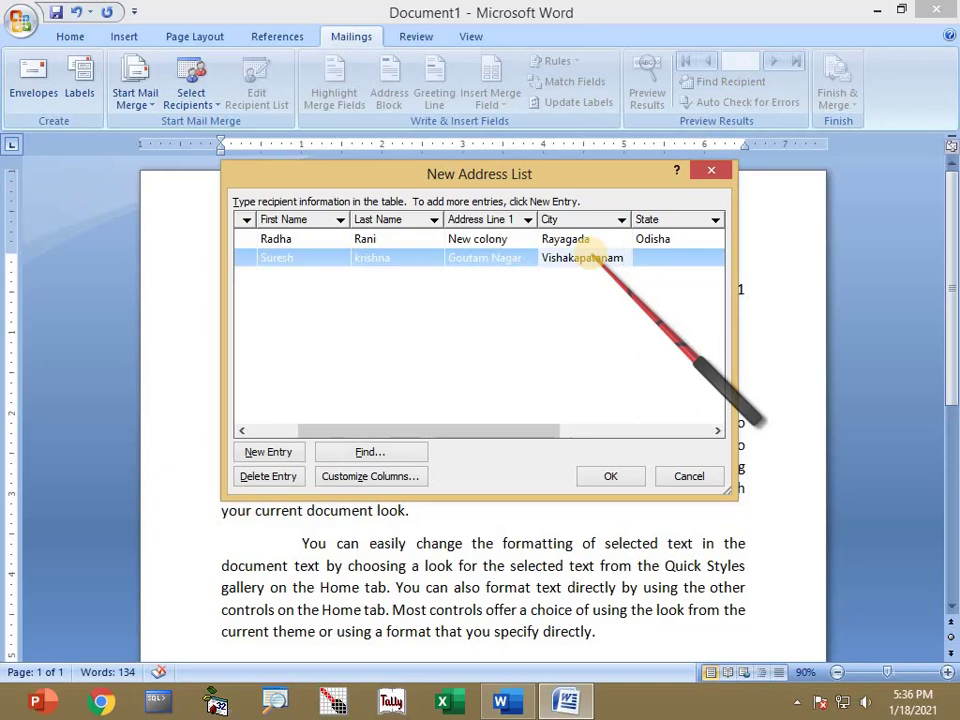
Step: Complete the second recipient's state, PIN code, mobile number and Yahoo e-mail address
{"action": "key", "text": "Tab"}
{"action": "type", "text": "Andhra"}
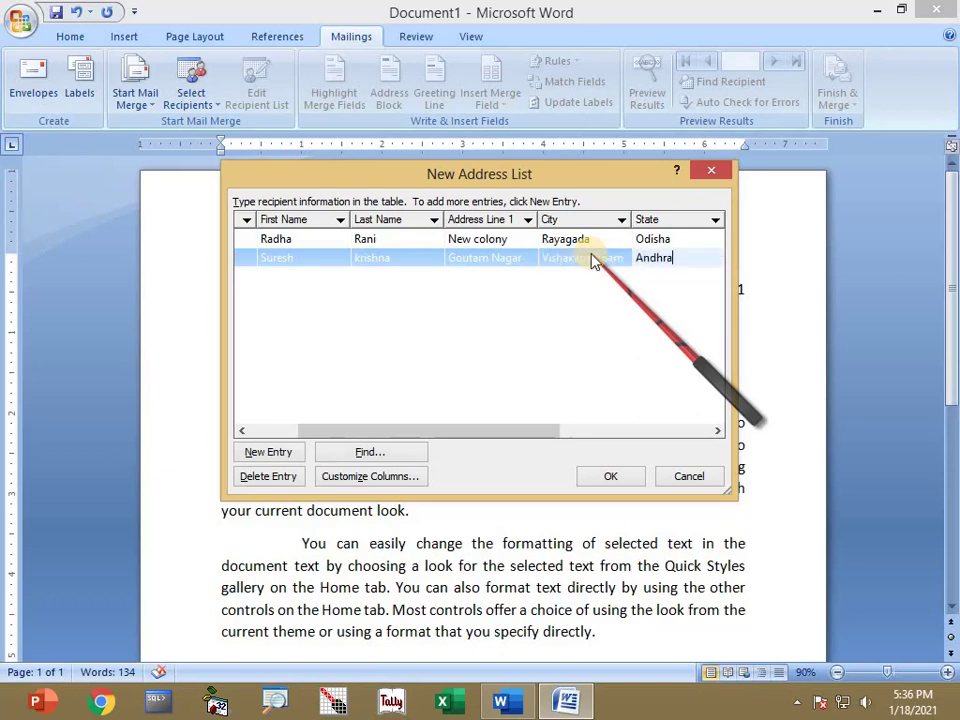
{"action": "key", "text": "Tab"}
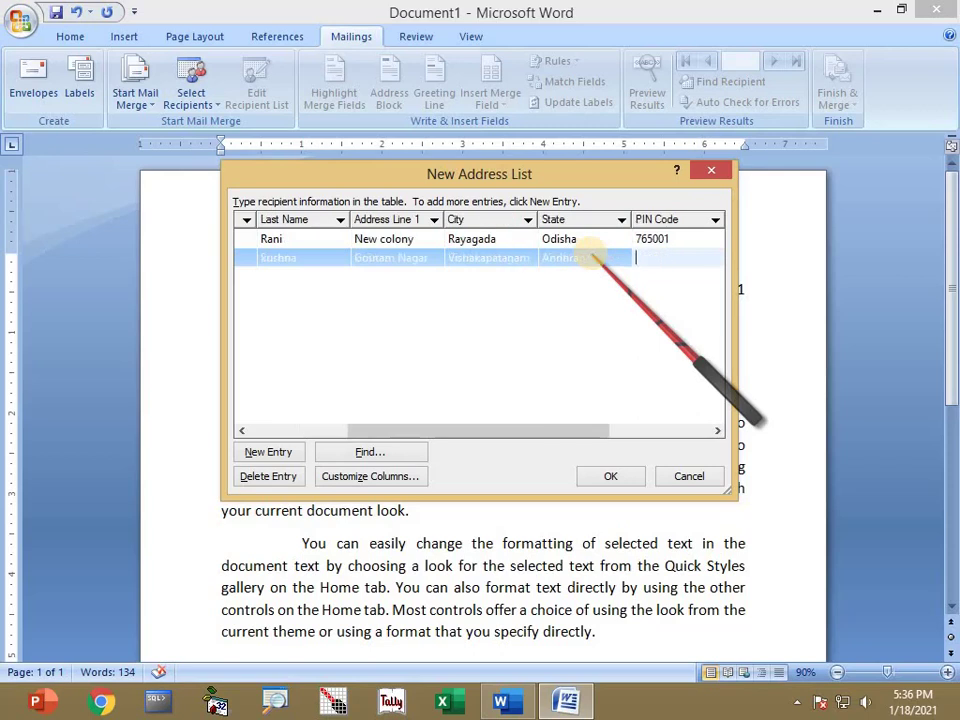
{"action": "type", "text": "89675"}
{"action": "type", "text": "3"}
{"action": "key", "text": "Tab"}
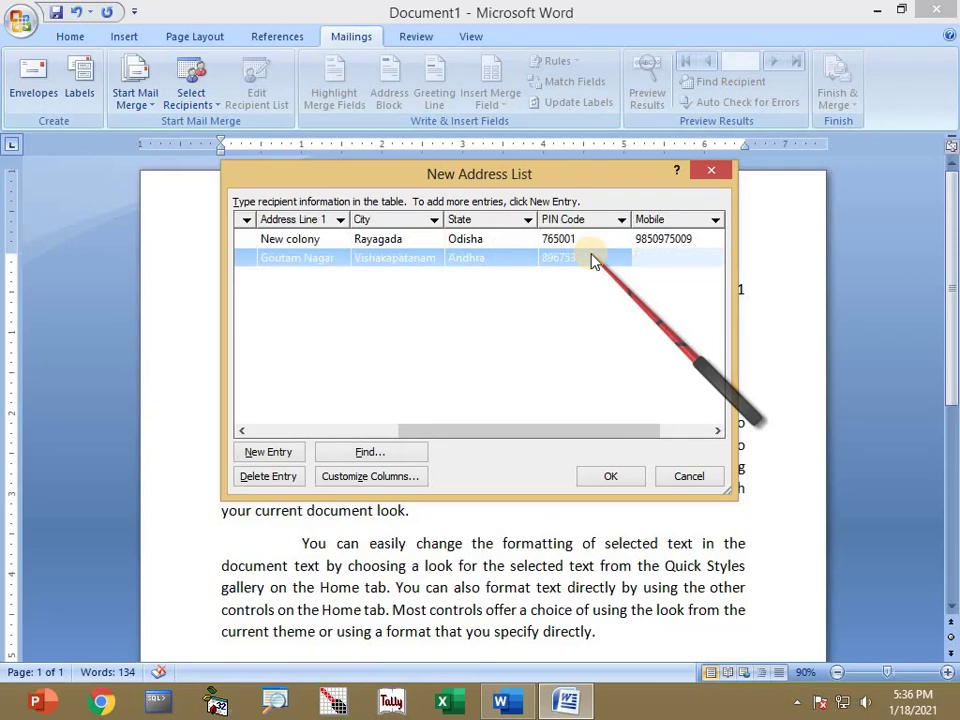
{"action": "key", "text": "Tab"}
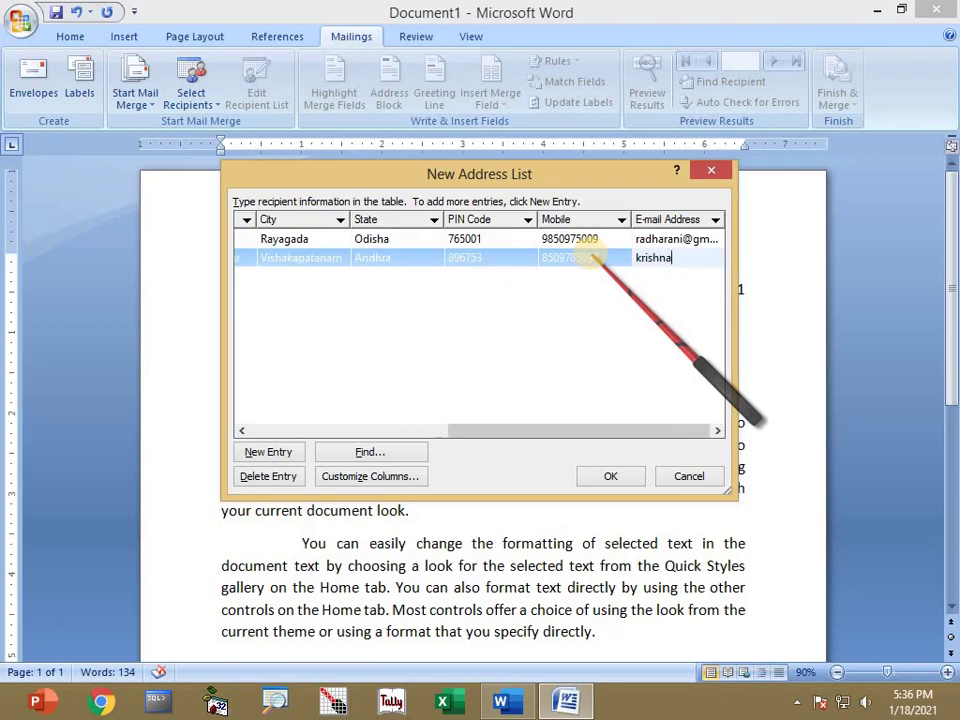
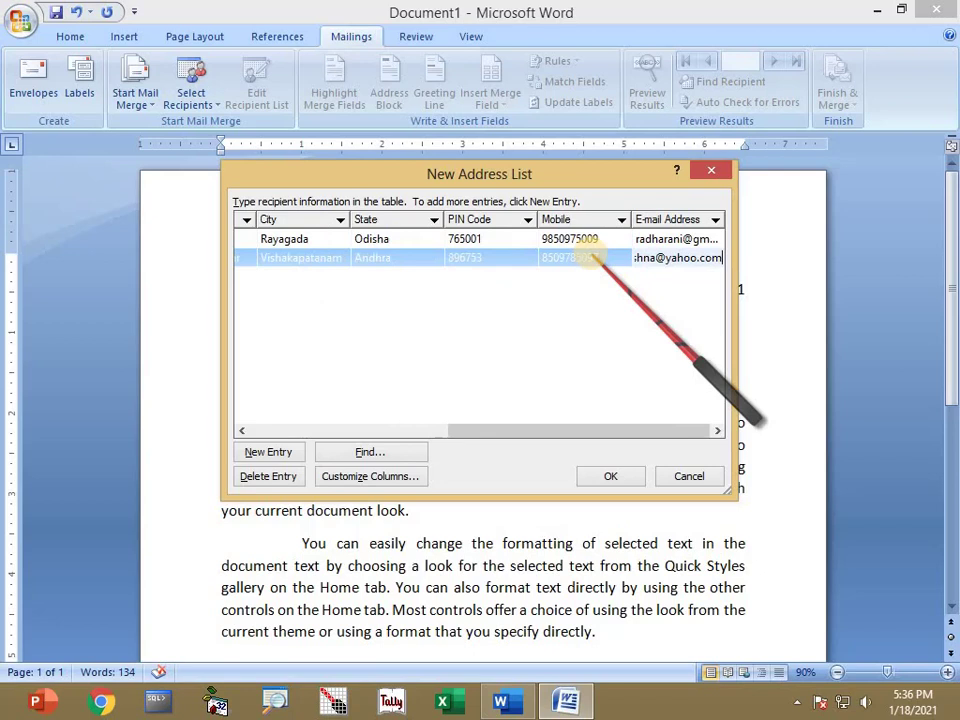
Step: Start a third entry with the recipient's title, first name, last name and address line
{"action": "key", "text": "Tab"}
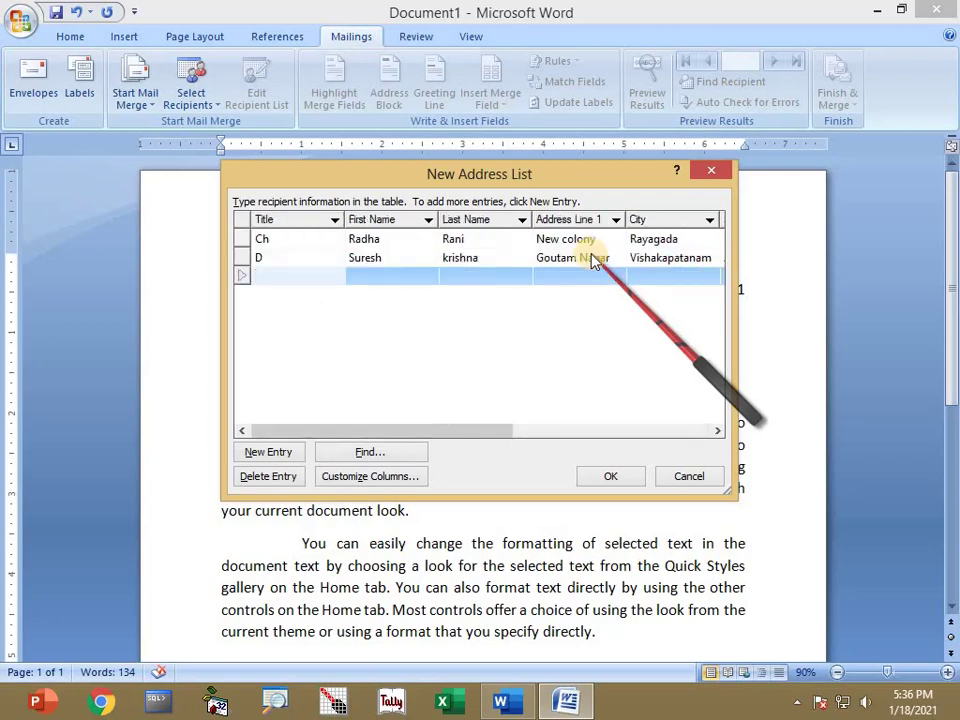
{"action": "type", "text": "R"}
{"action": "key", "text": "Tab"}
{"action": "type", "text": "R"}
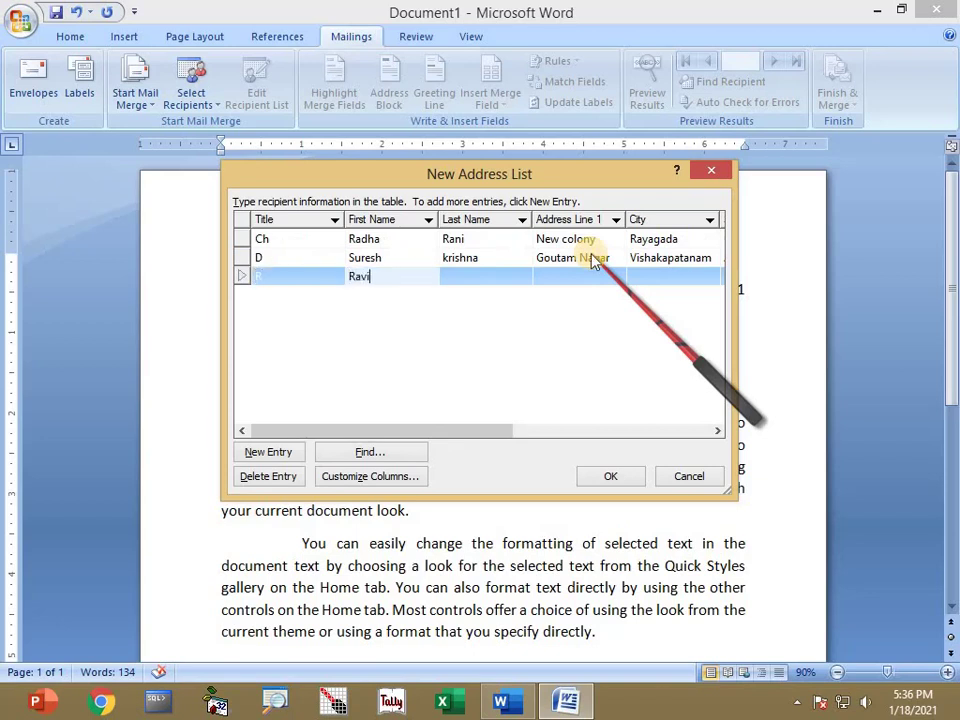
{"action": "key", "text": "Tab"}
{"action": "type", "text": "Kanth"}
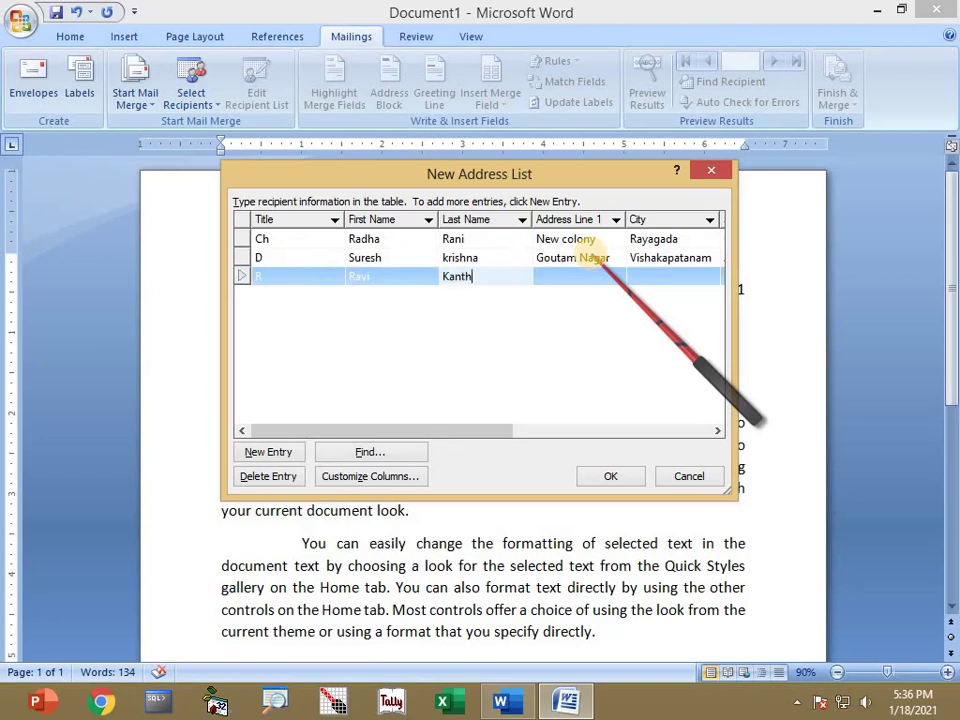
{"action": "key", "text": "Tab"}
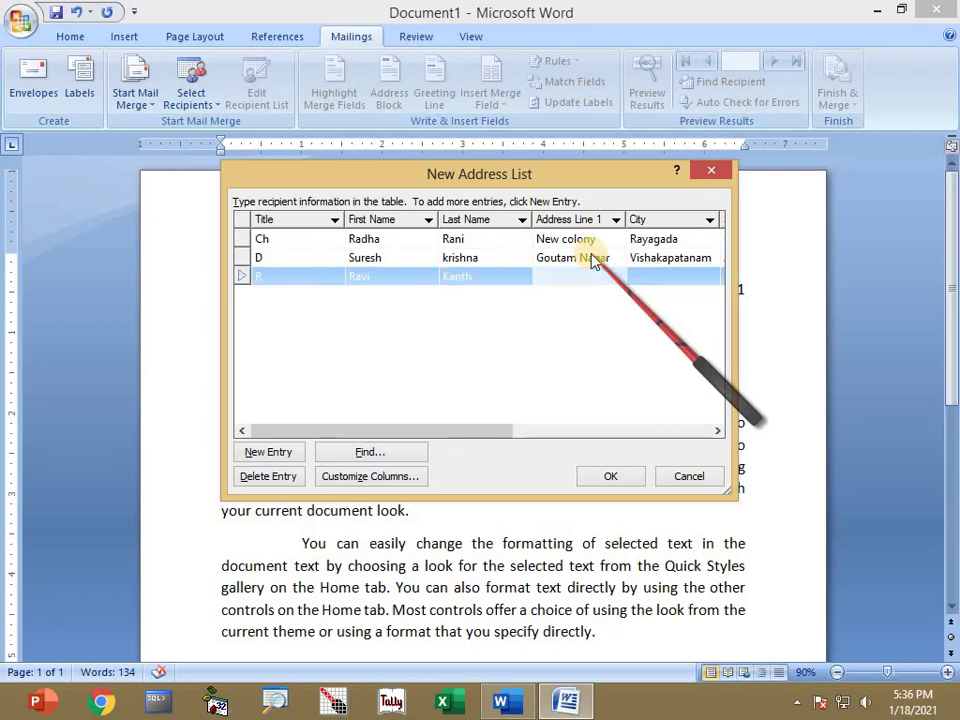
{"action": "type", "text": "B. C"}
{"action": "type", "text": " Road"}
Step: Fill in the third recipient's city, state, PIN code, mobile number and e-mail address
{"action": "key", "text": "Tab"}
{"action": "type", "text": "jay"}
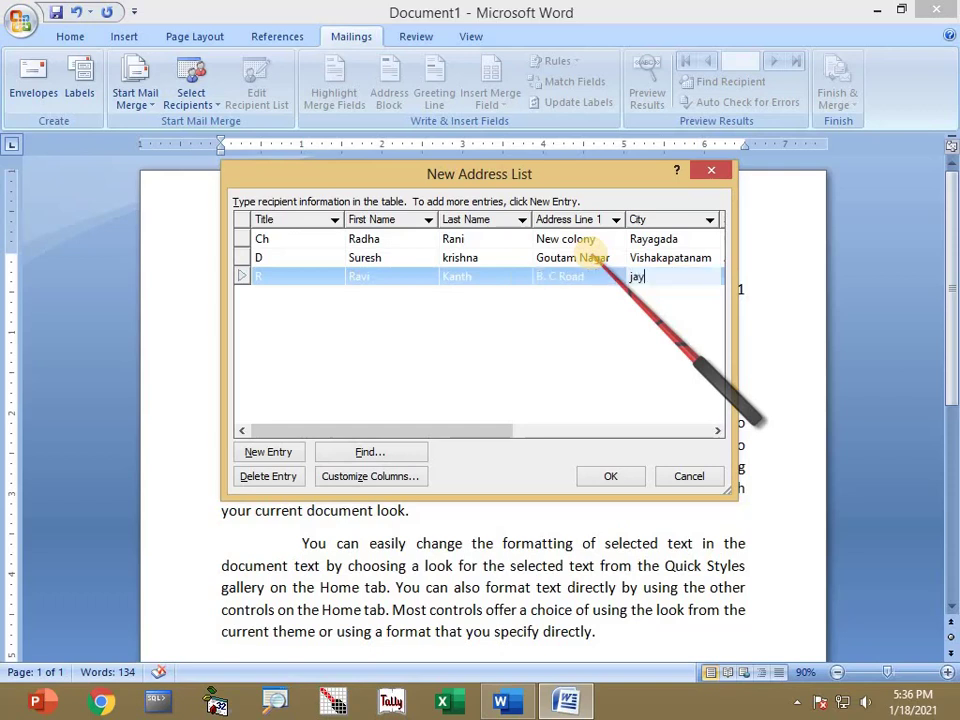
{"action": "type", "text": "kay pur"}
{"action": "key", "text": "Tab"}
{"action": "type", "text": "O"}
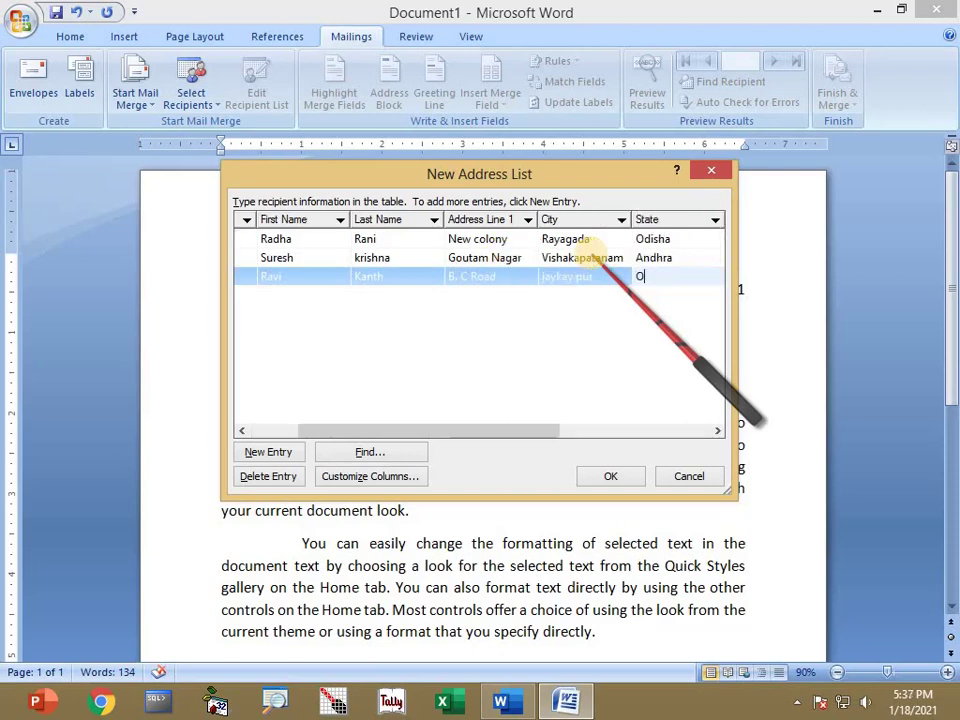
{"action": "type", "text": "disha"}
{"action": "key", "text": "Tab"}
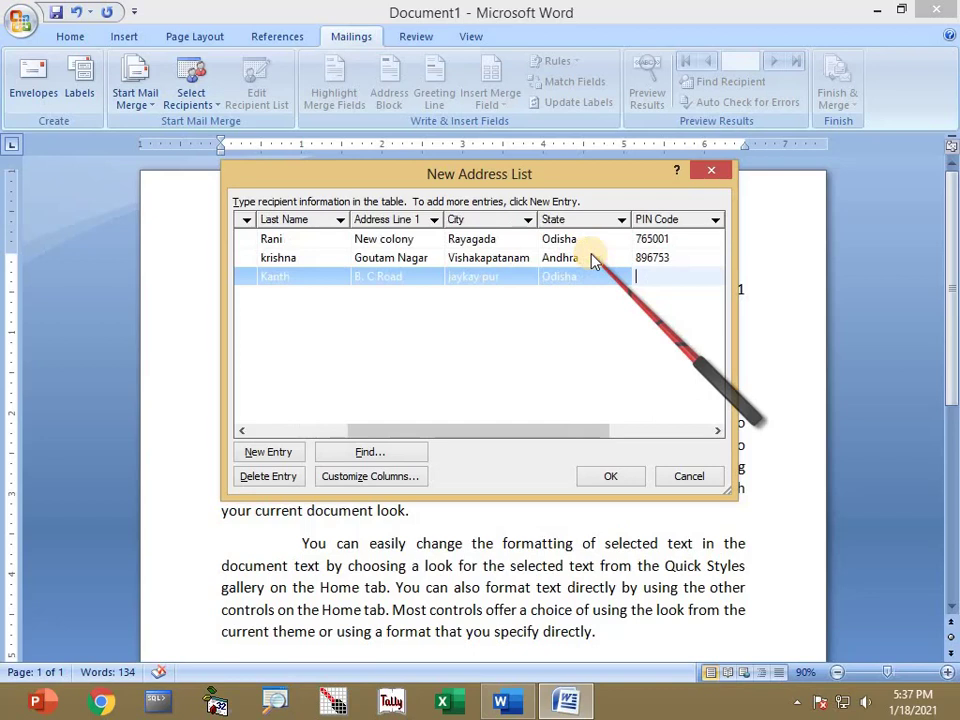
{"action": "type", "text": "765002"}
{"action": "key", "text": "Tab"}
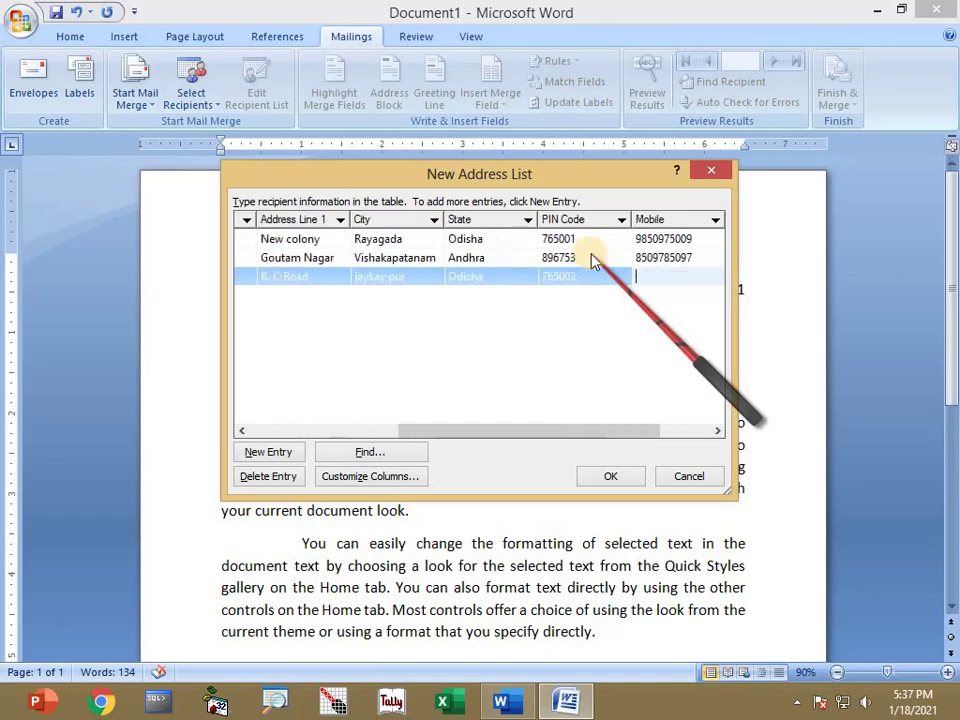
{"action": "key", "text": "Tab"}
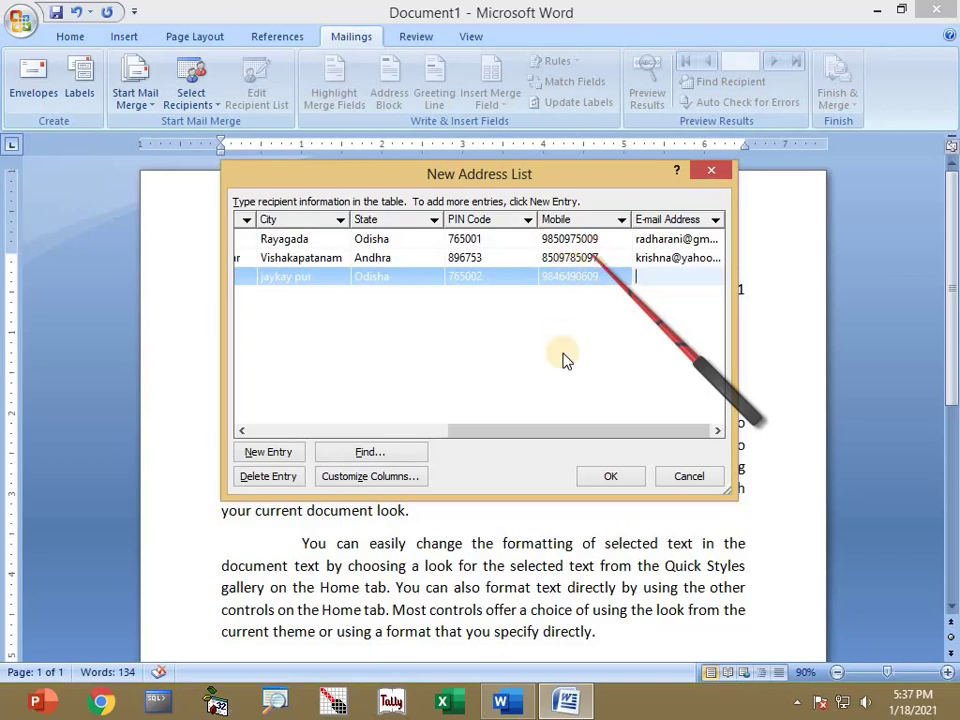
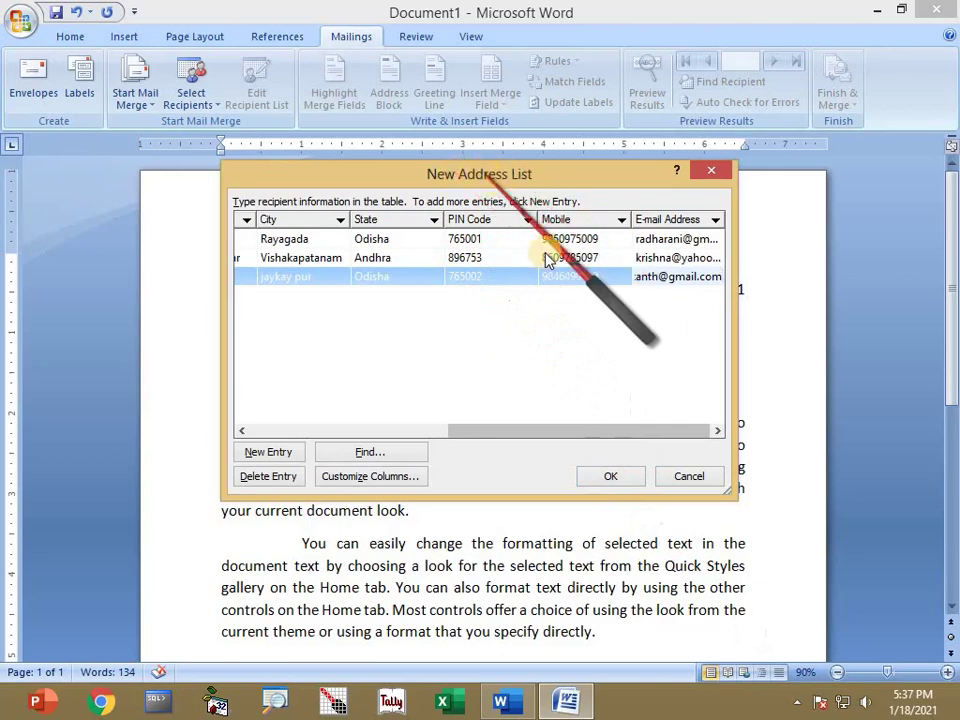
Step: Close the New Address List and save it as the file RRR
{"action": "left_click", "coordinate": [605, 478]}
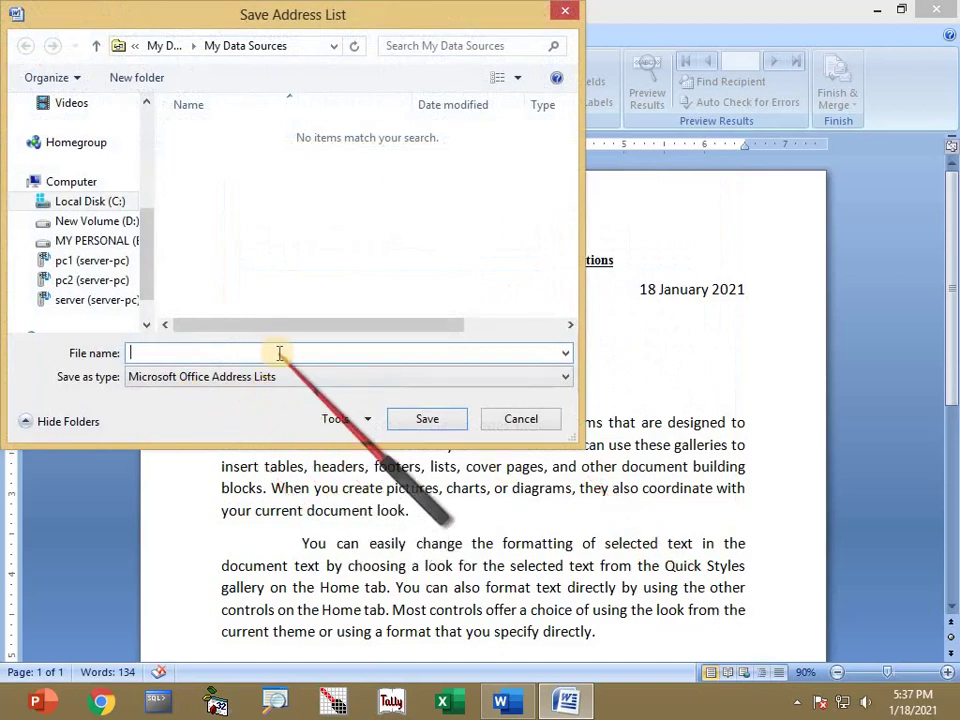
{"action": "left_click", "coordinate": [280, 353]}
{"action": "type", "text": "RRR"}
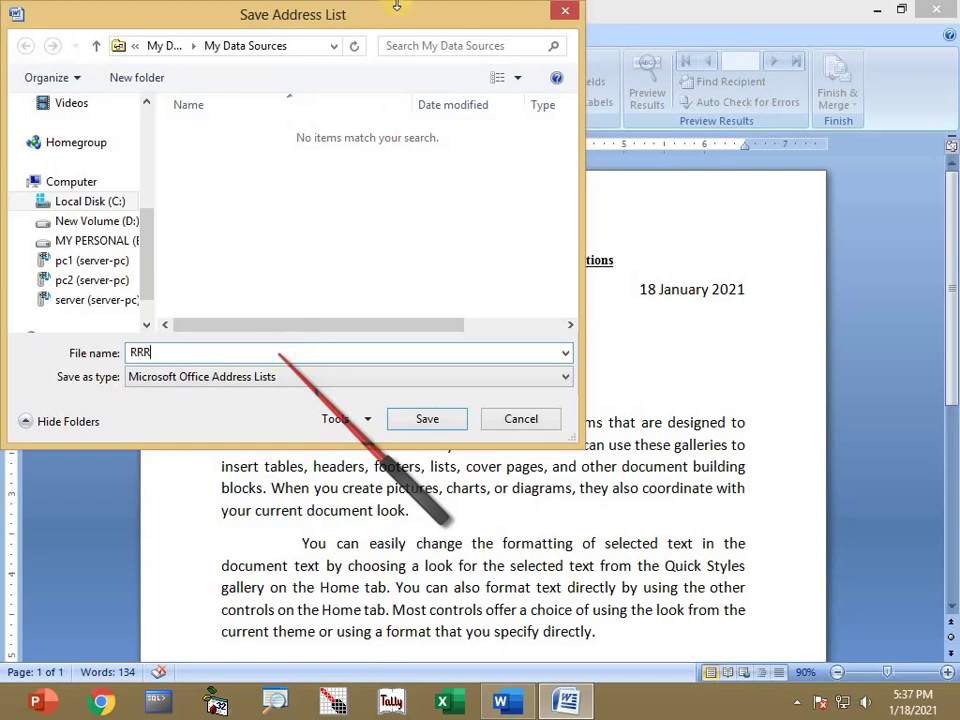
{"action": "left_click_drag", "start_coordinate": [360, 15], "coordinate": [510, 237]}
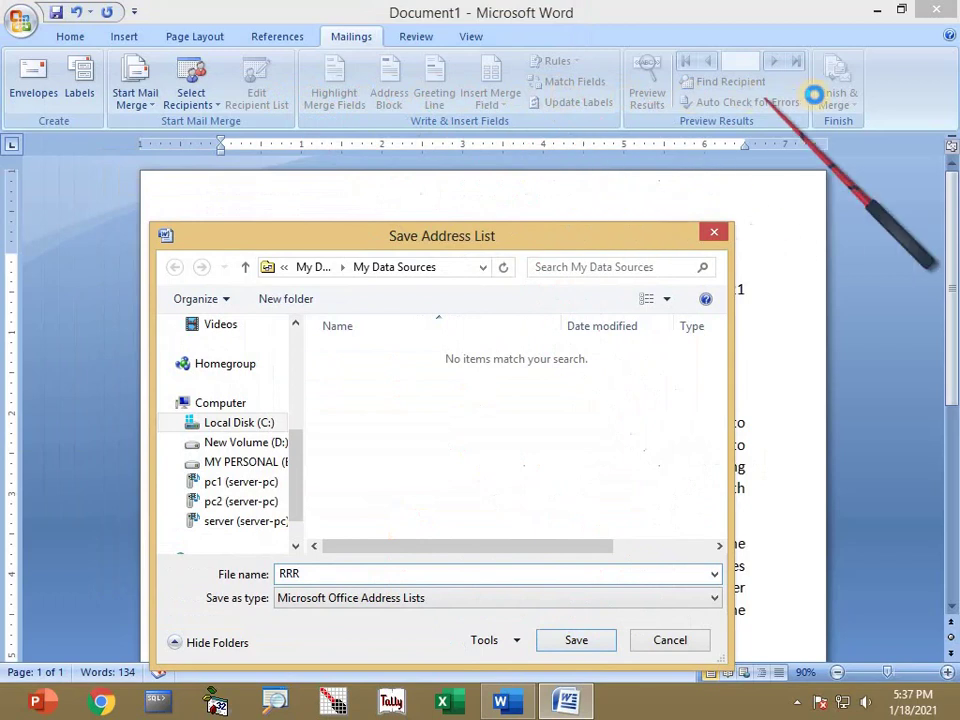
{"action": "left_click", "coordinate": [577, 641]}
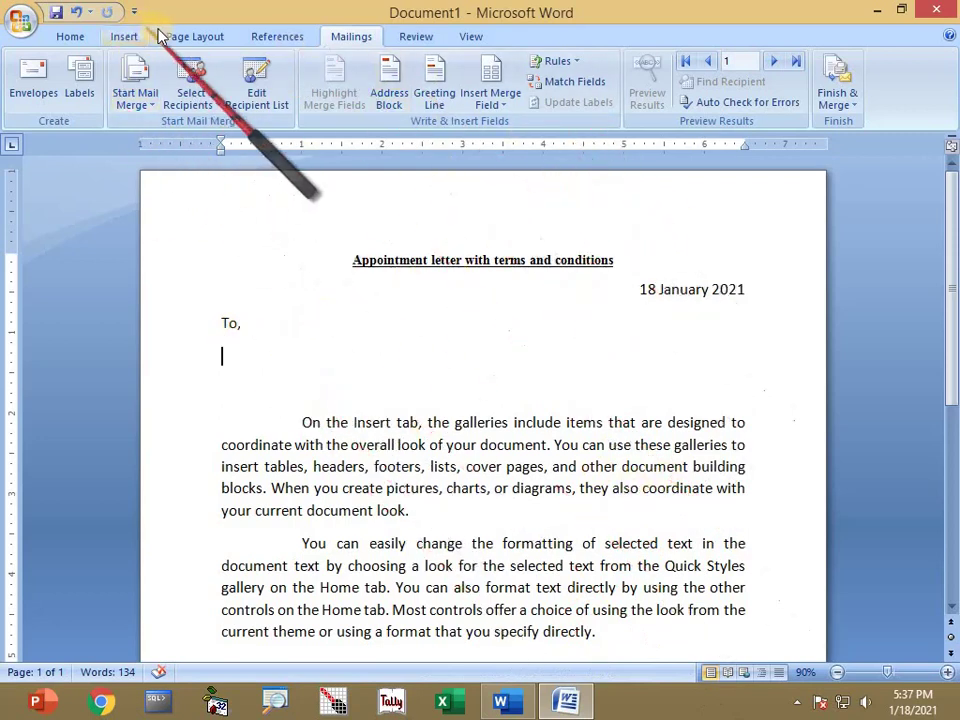
Step: Change the third recipient's mobile number in RRR.mdb and save the change
{"action": "left_click", "coordinate": [258, 112]}
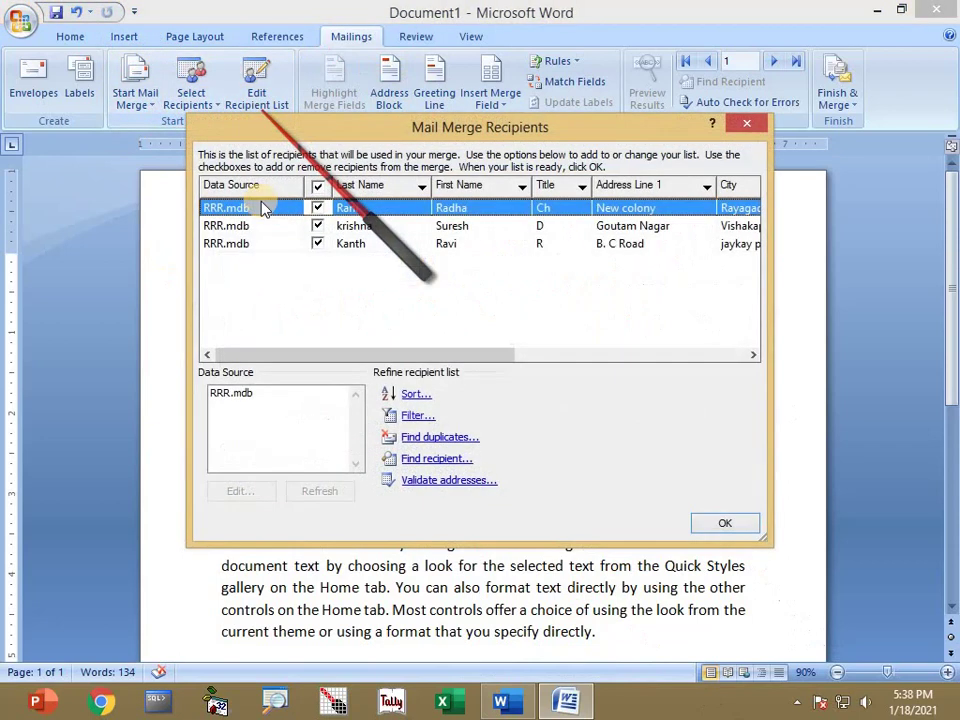
{"action": "left_click", "coordinate": [241, 396]}
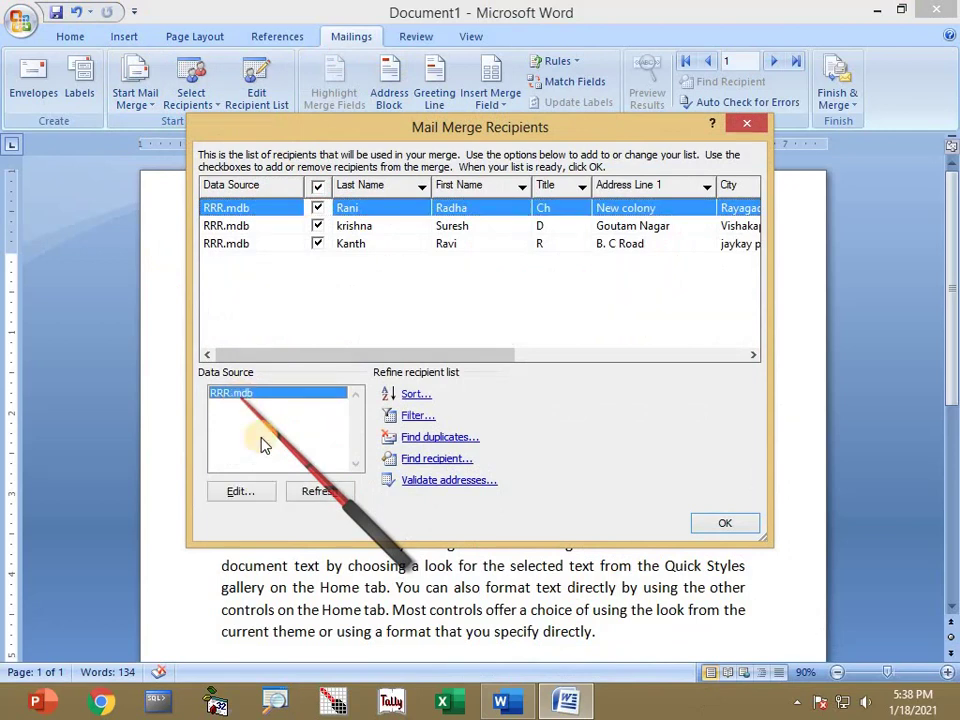
{"action": "left_click", "coordinate": [251, 495]}
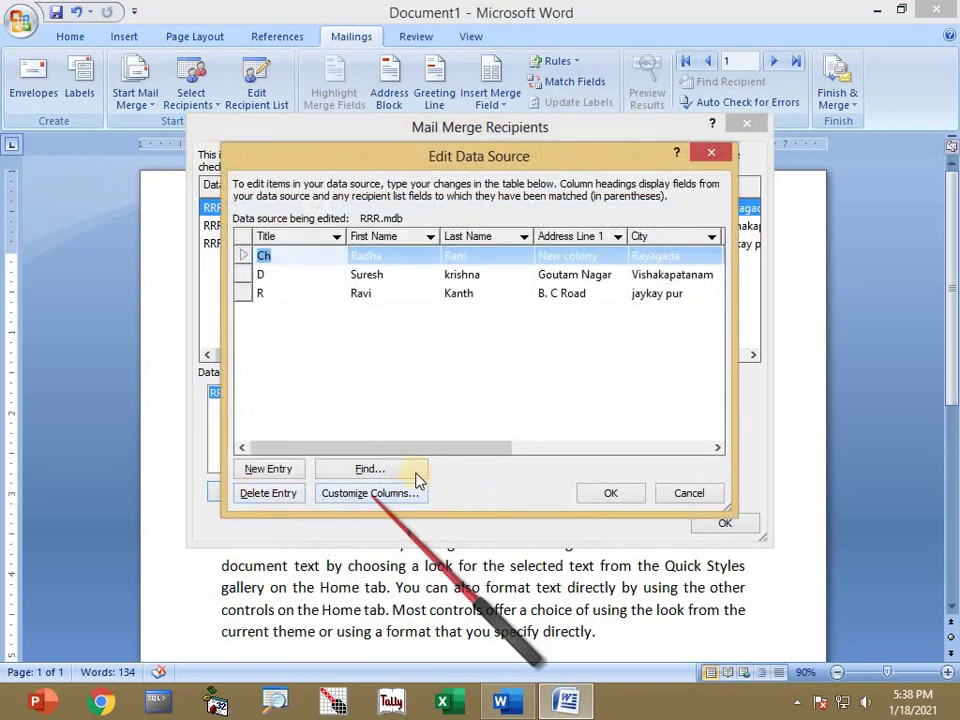
{"action": "left_click_drag", "start_coordinate": [416, 448], "coordinate": [622, 448]}
{"action": "left_click", "coordinate": [567, 300]}
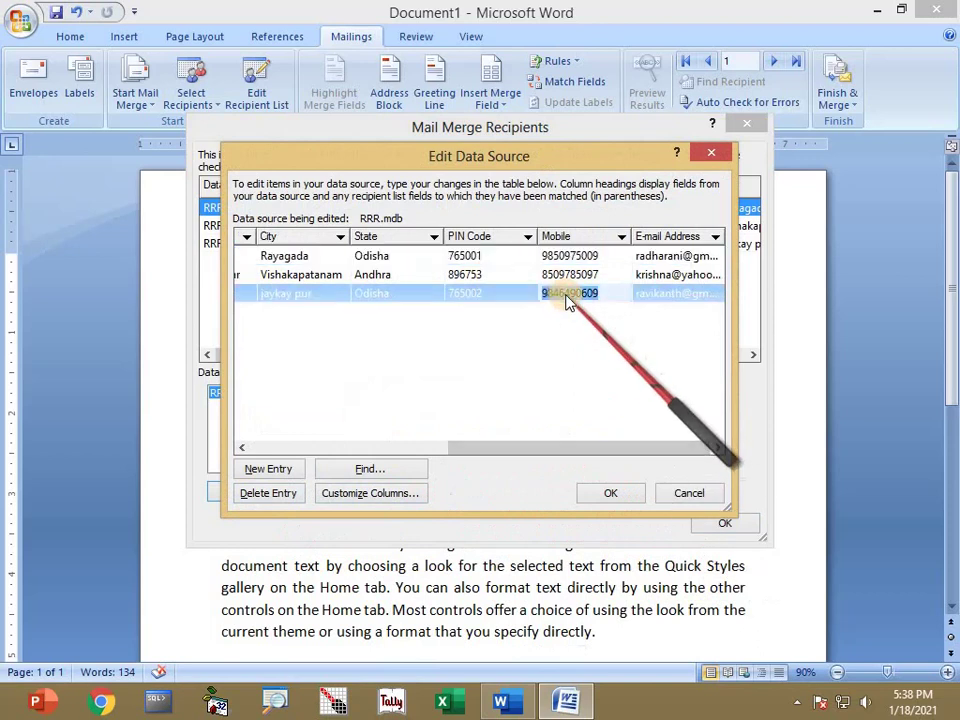
{"action": "type", "text": "998877"}
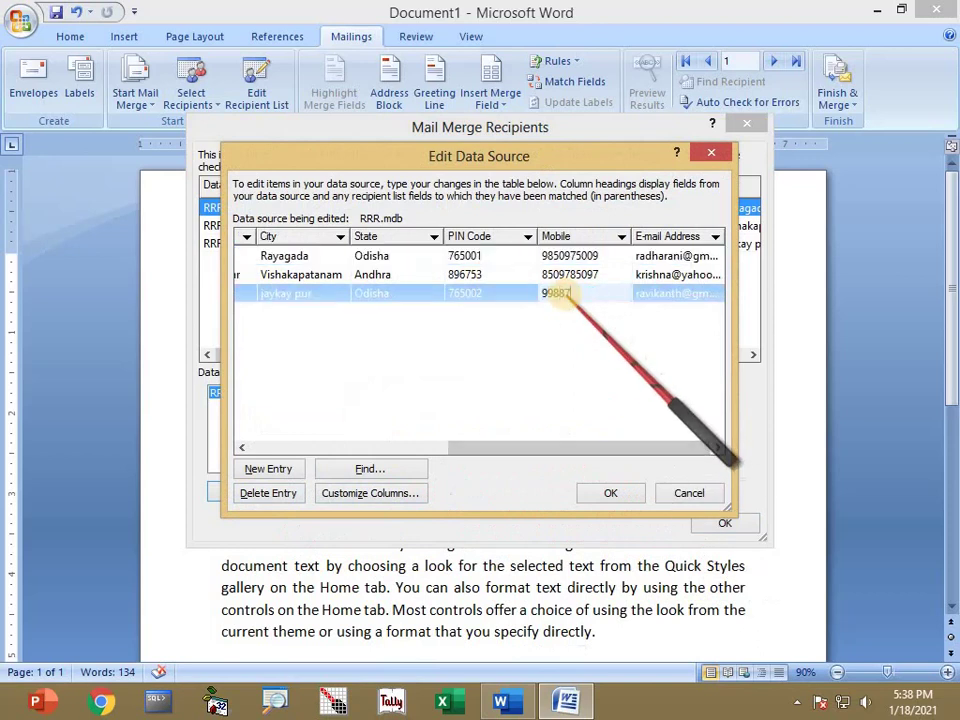
{"action": "type", "text": "6655"}
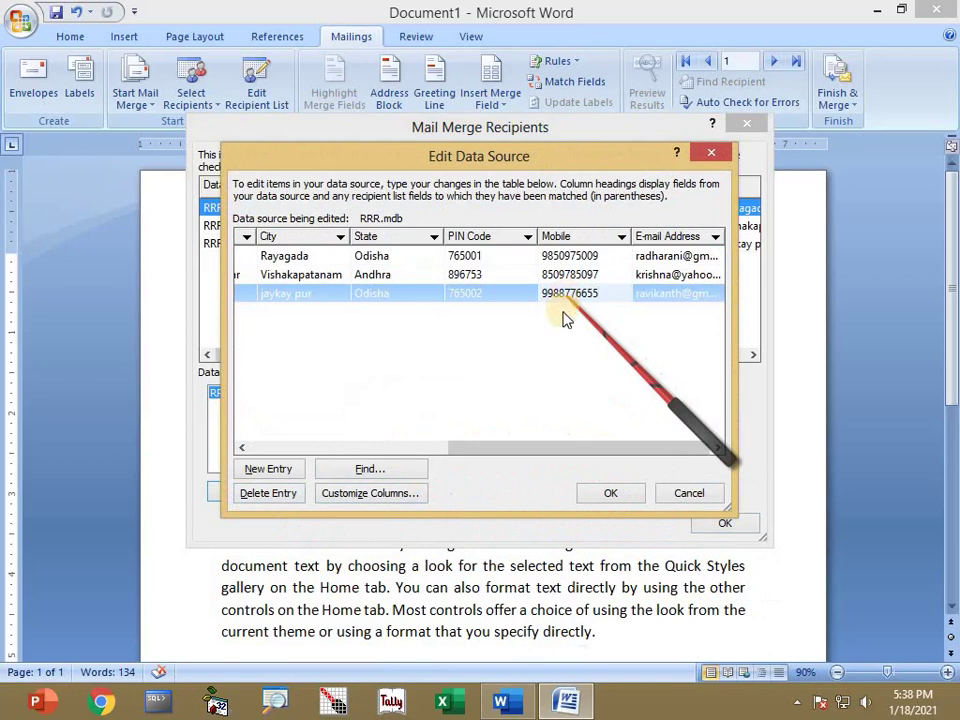
{"action": "left_click", "coordinate": [611, 494]}
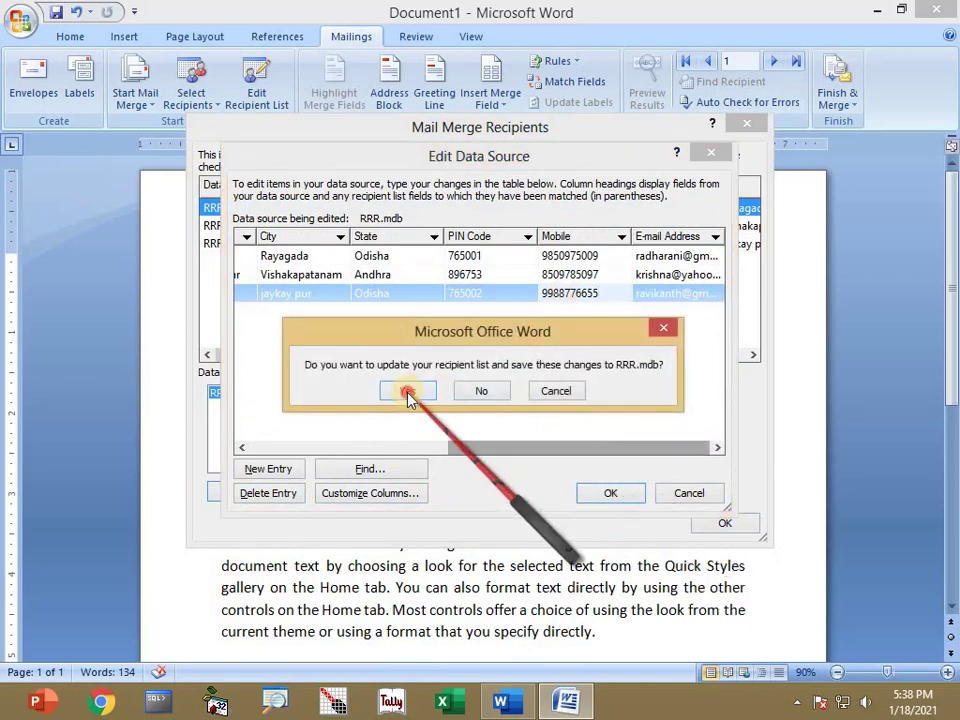
{"action": "left_click", "coordinate": [408, 393]}
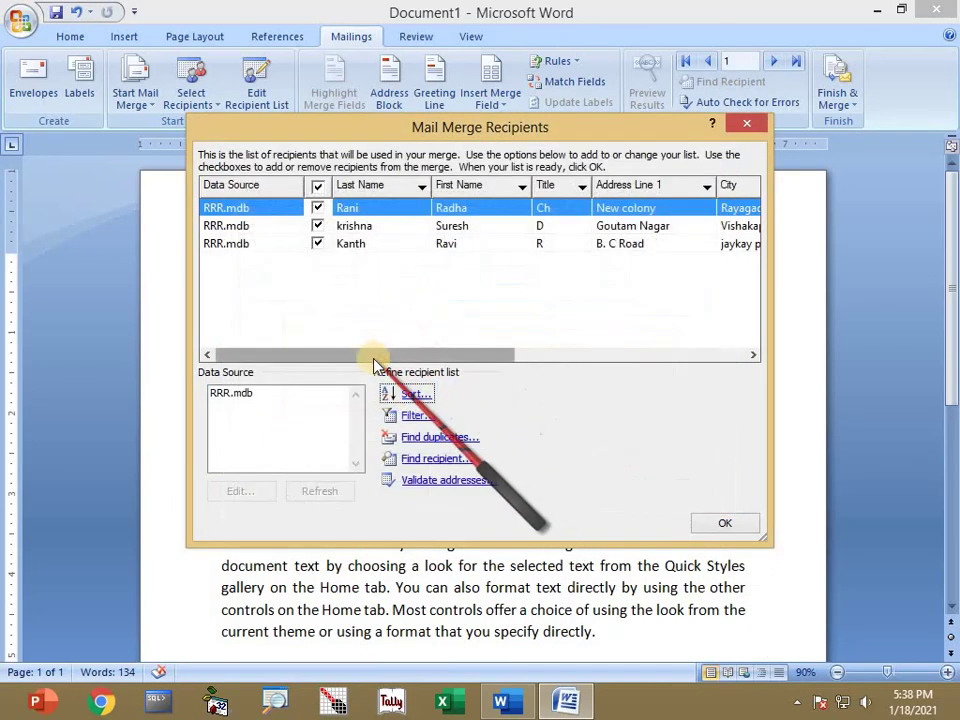
Step: Recheck the third recipient in the RRR.mdb list and accept the recipient list
{"action": "left_click_drag", "start_coordinate": [425, 355], "coordinate": [643, 350]}
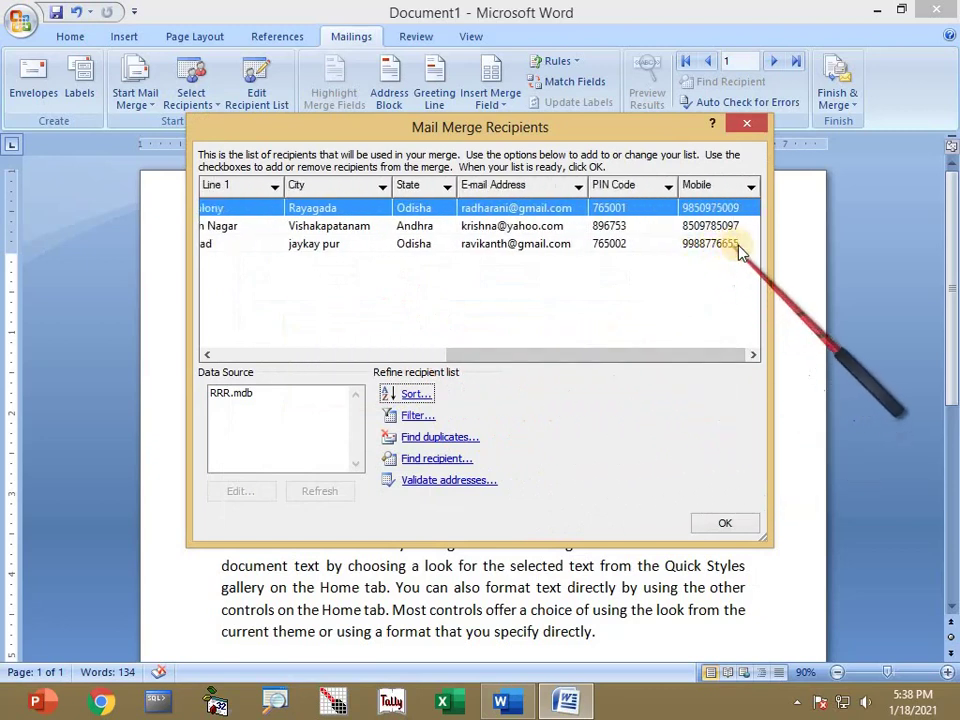
{"action": "left_click", "coordinate": [414, 248]}
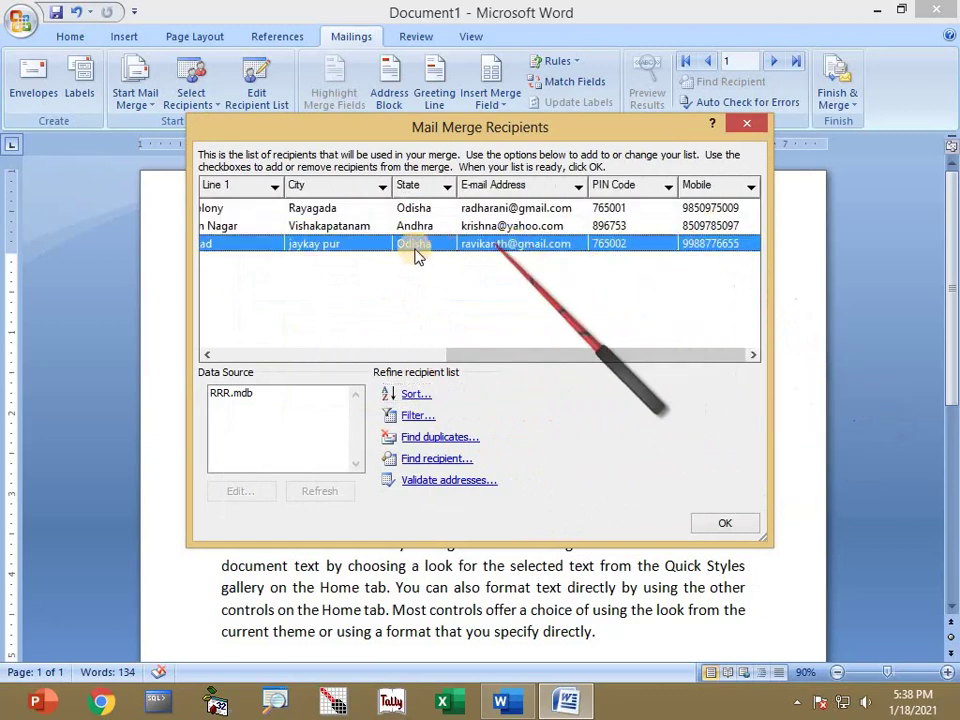
{"action": "left_click", "coordinate": [243, 396]}
{"action": "left_click", "coordinate": [238, 495]}
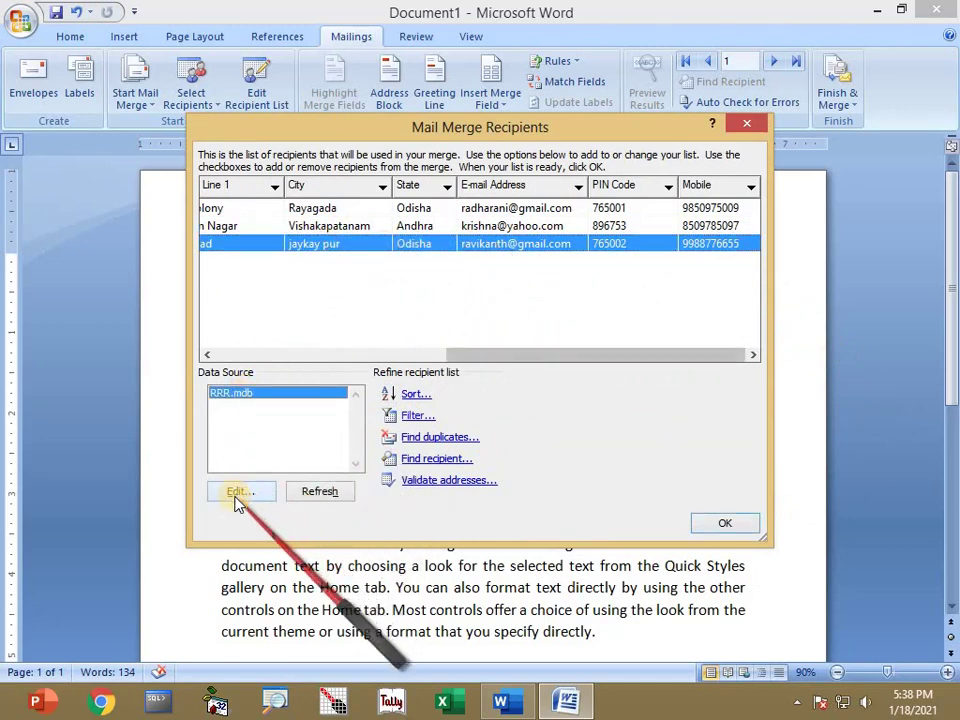
{"action": "left_click", "coordinate": [735, 524]}
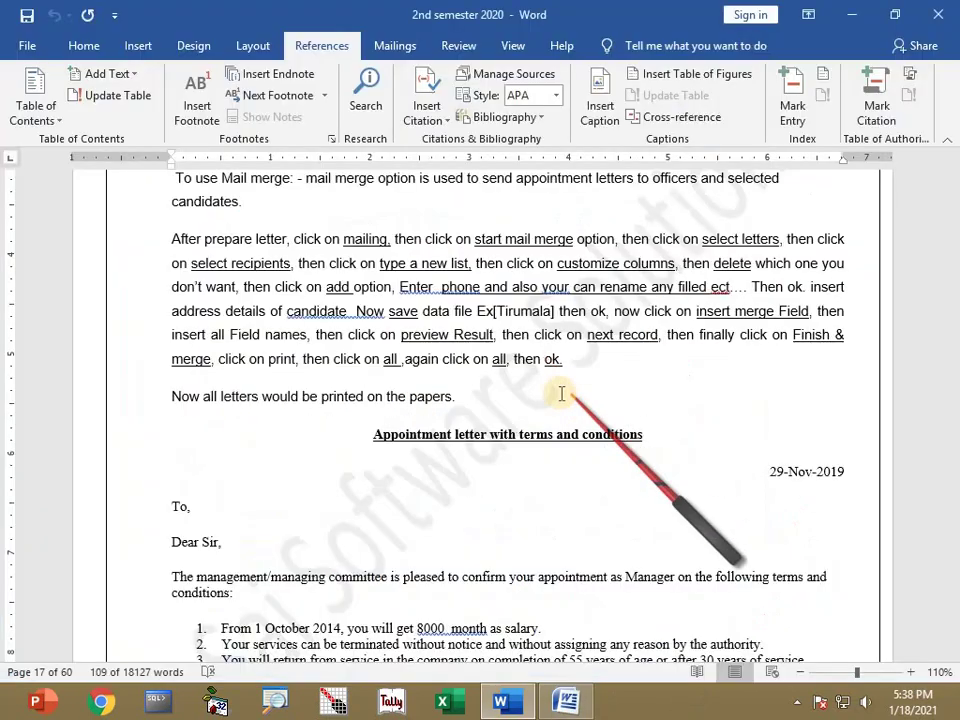
Step: In the notes document, look over the Mailings tab's Select Recipients options without choosing one
{"action": "left_click", "coordinate": [308, 397]}
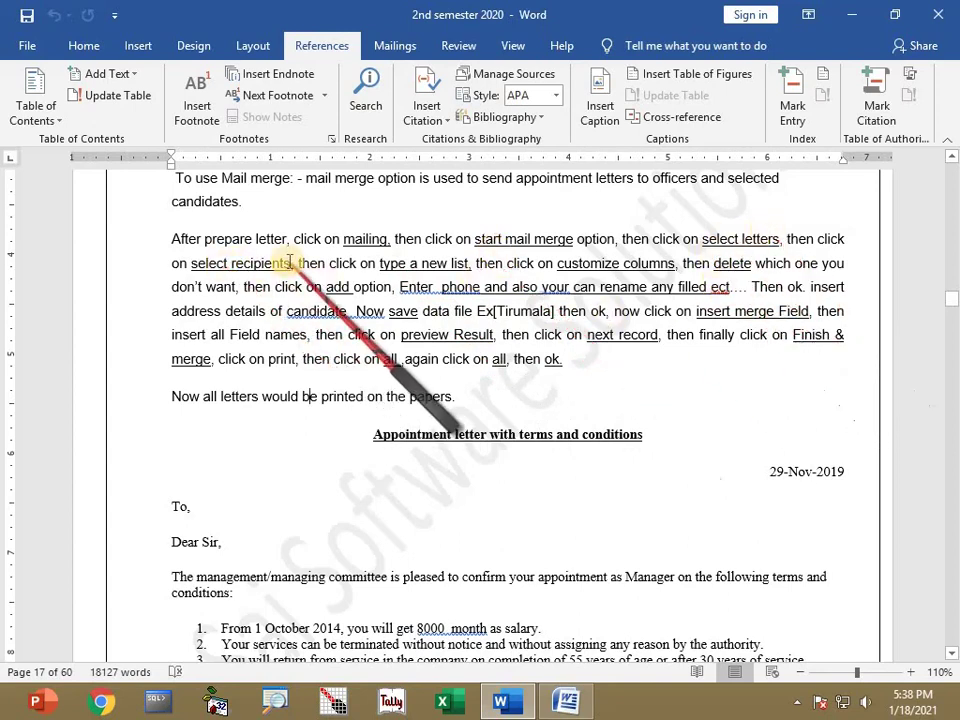
{"action": "left_click", "coordinate": [395, 46]}
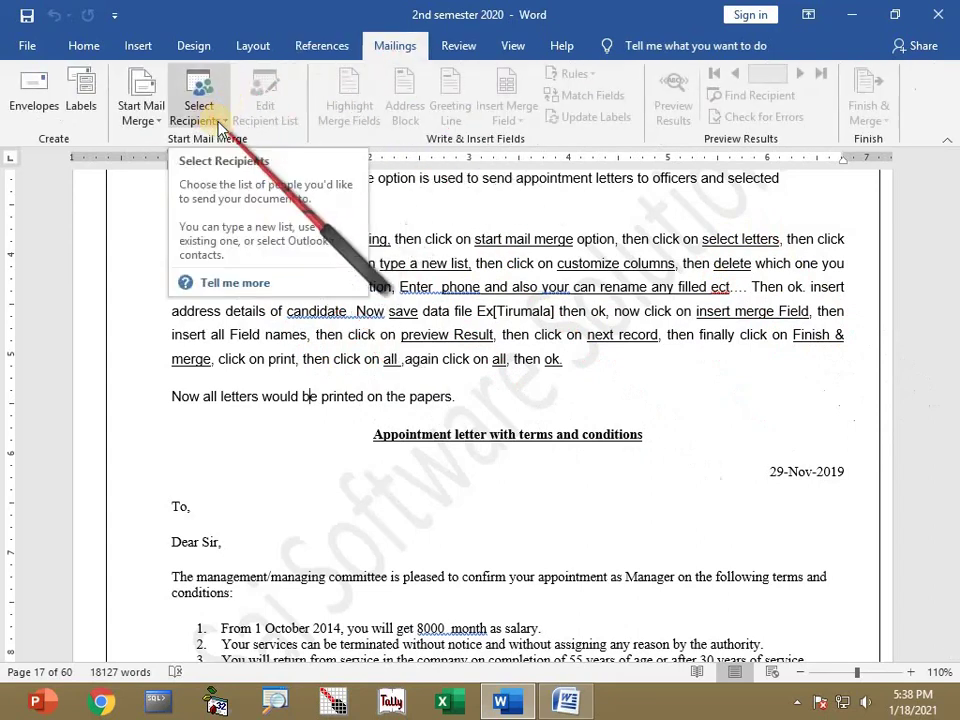
{"action": "left_click", "coordinate": [210, 118]}
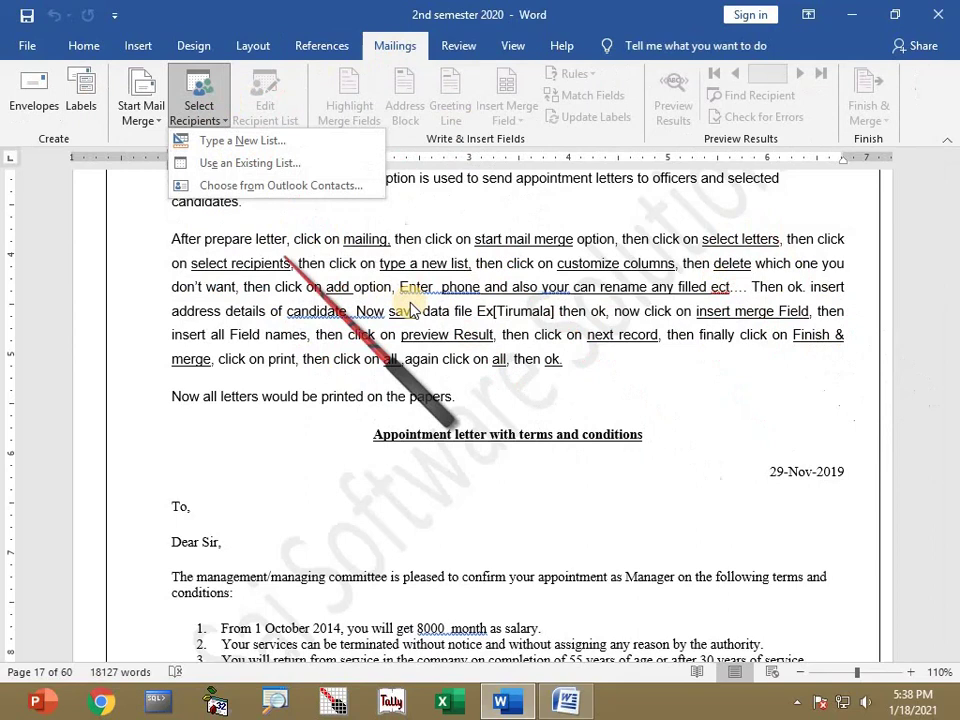
{"action": "key", "text": "Escape"}
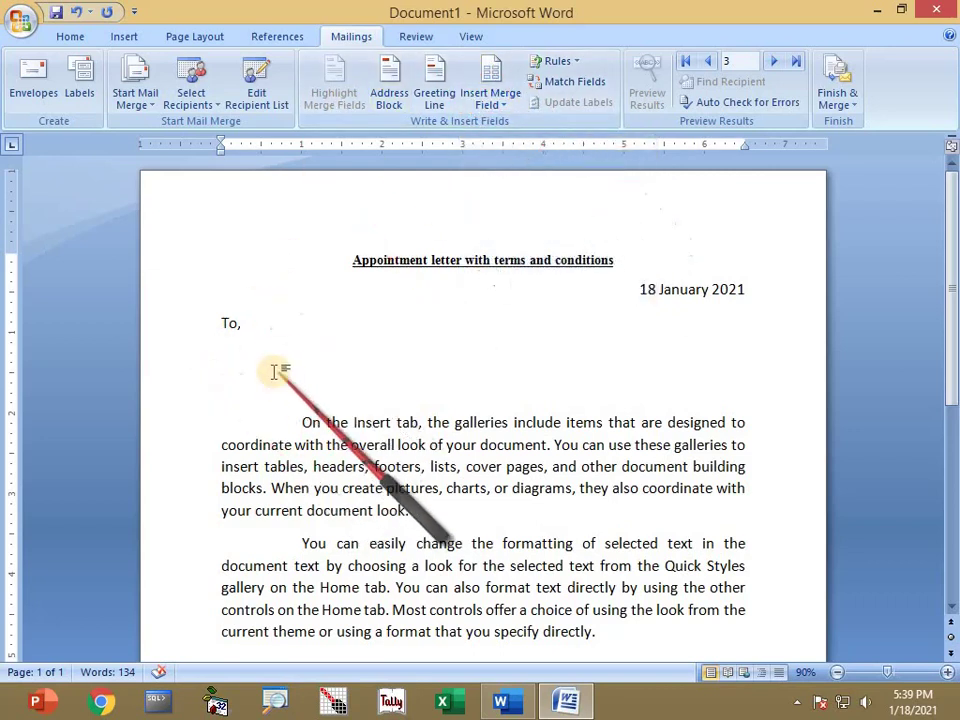
{"action": "left_click", "coordinate": [398, 96]}
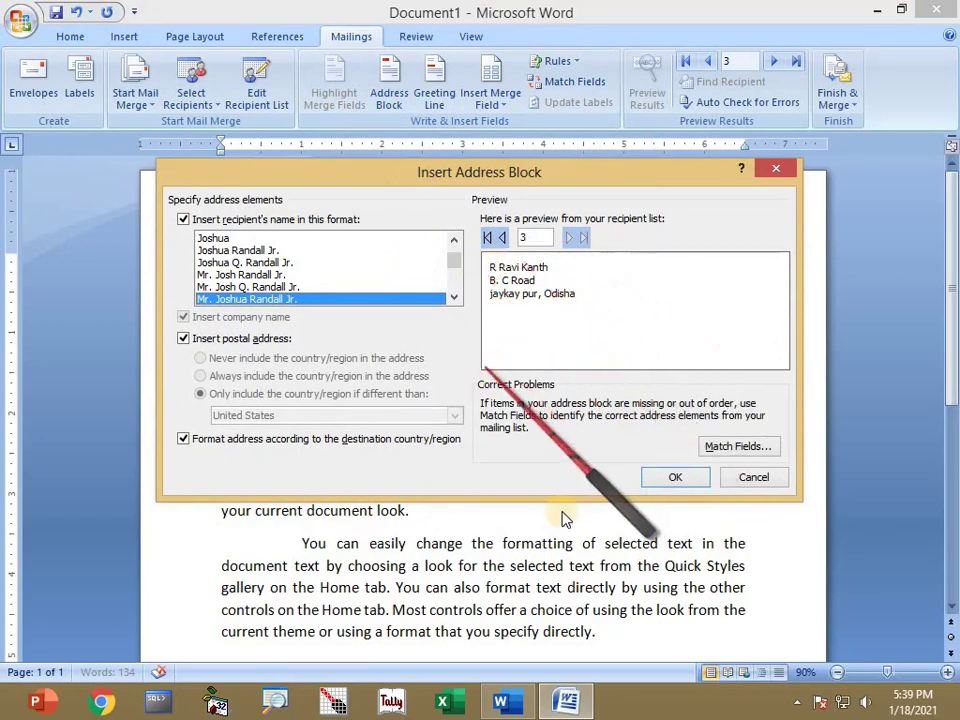
{"action": "left_click", "coordinate": [673, 477]}
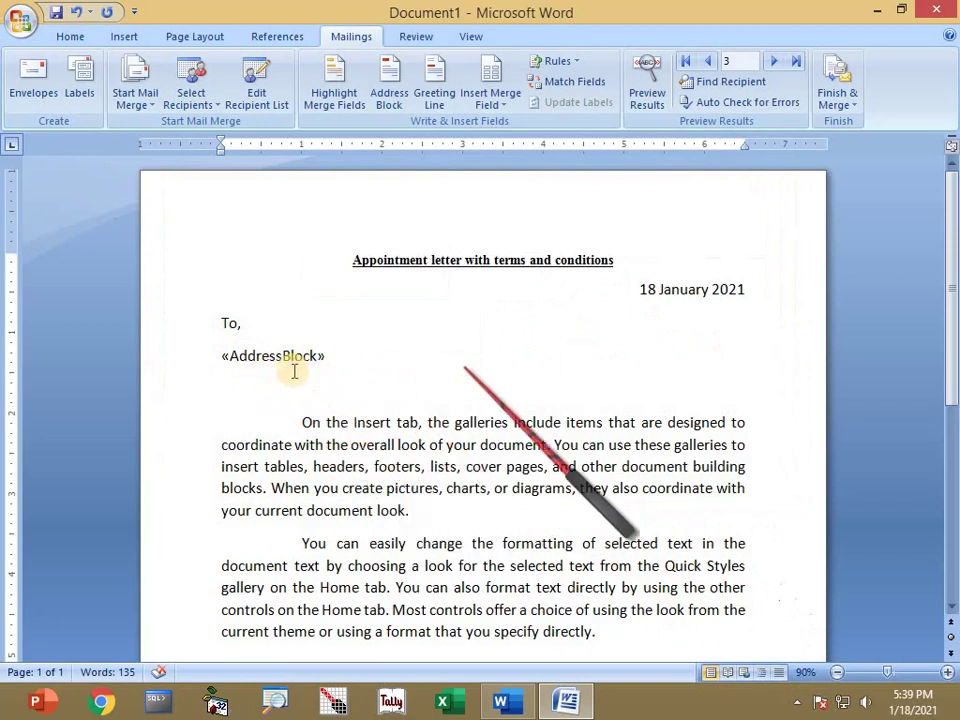
{"action": "left_click", "coordinate": [655, 95]}
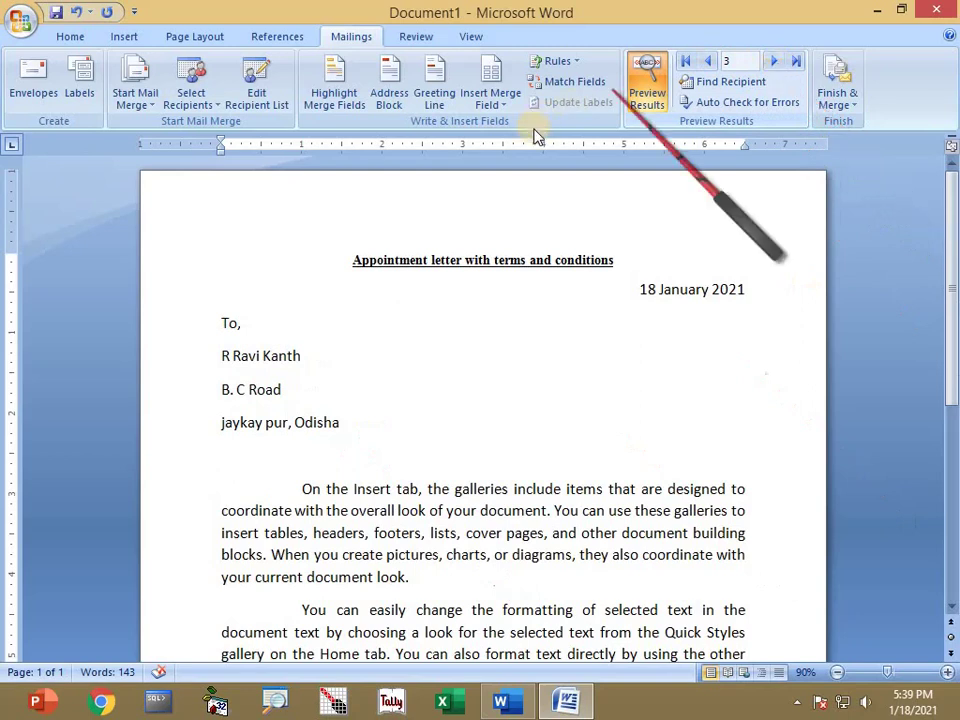
{"action": "left_click", "coordinate": [645, 75]}
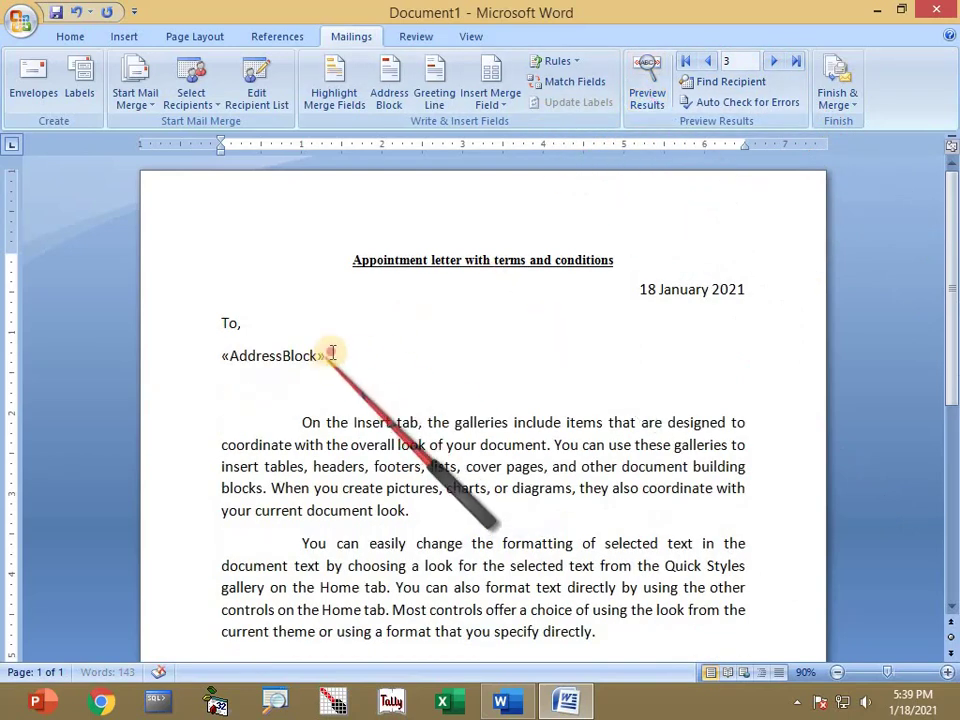
Step: Replace «AddressBlock» with a default «GreetingLine» field and preview it with recipient data
{"action": "left_click_drag", "start_coordinate": [331, 364], "coordinate": [167, 371]}
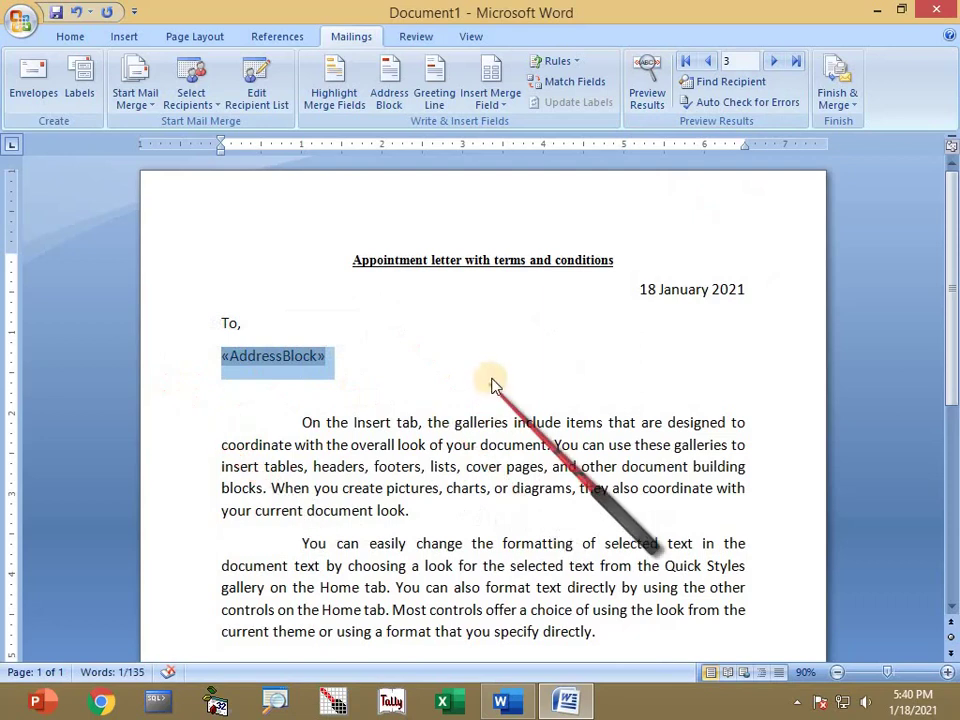
{"action": "key", "text": "Delete"}
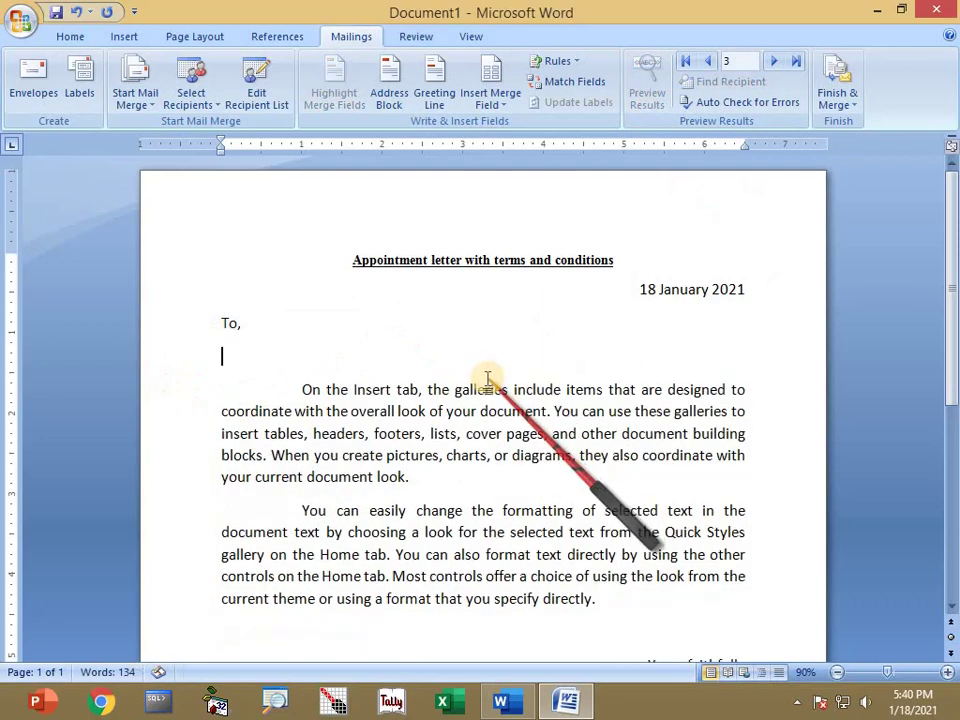
{"action": "left_click", "coordinate": [437, 108]}
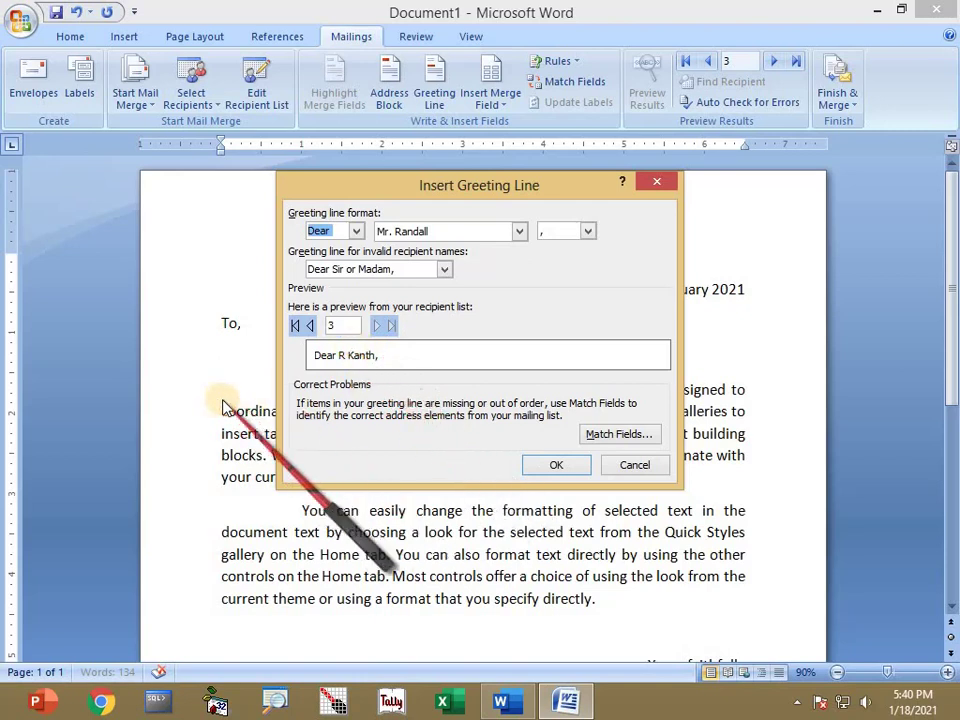
{"action": "left_click", "coordinate": [550, 470]}
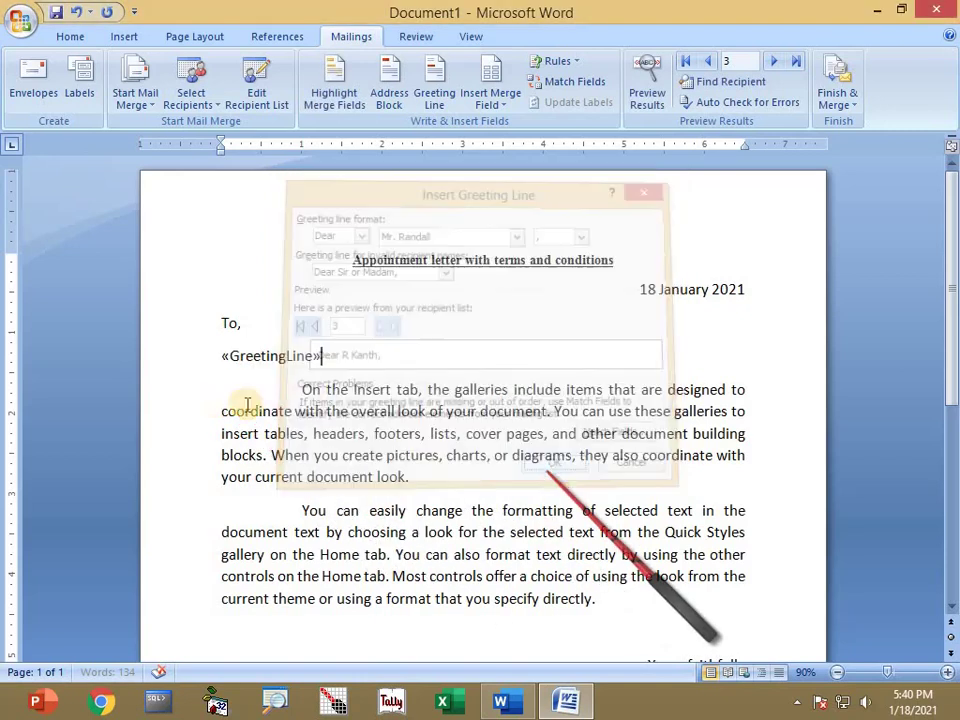
{"action": "left_click", "coordinate": [648, 78]}
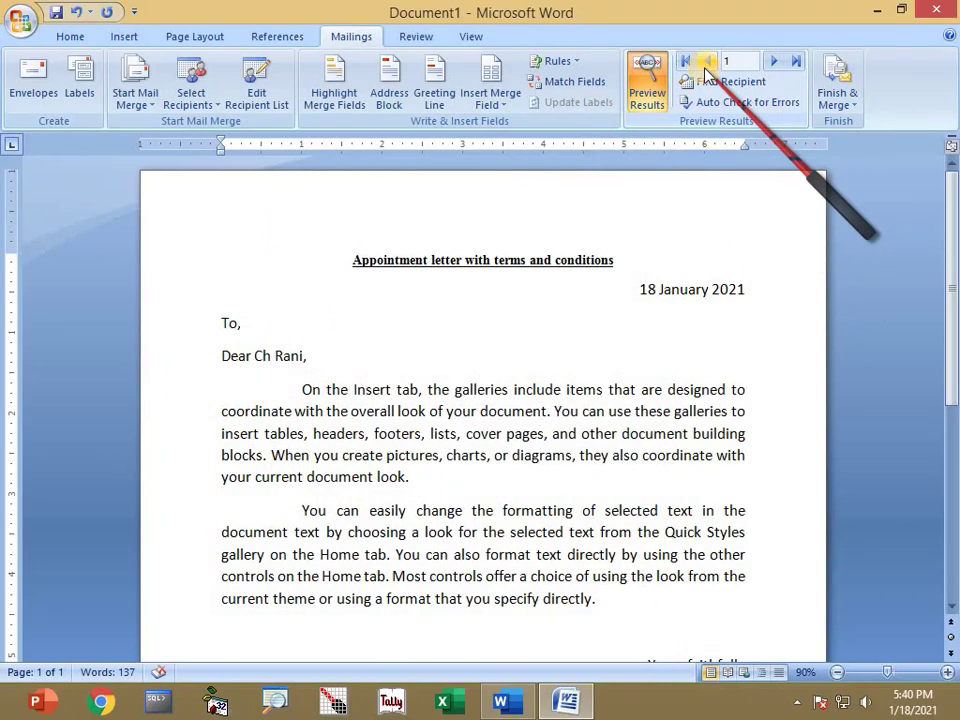
{"action": "left_click", "coordinate": [443, 88]}
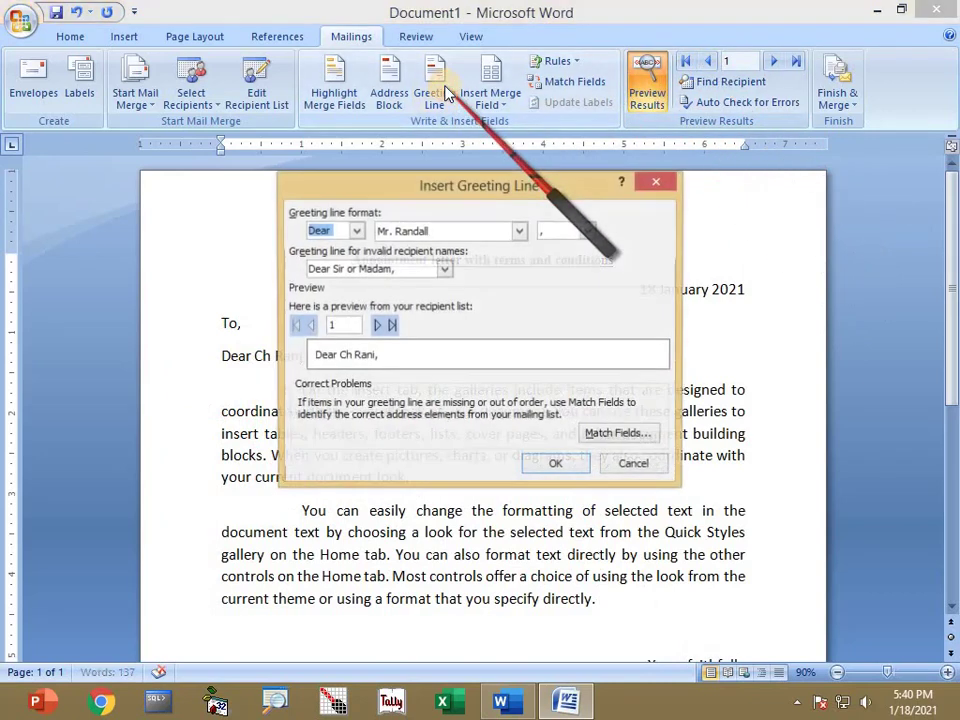
{"action": "left_click", "coordinate": [657, 181]}
{"action": "left_click", "coordinate": [647, 85]}
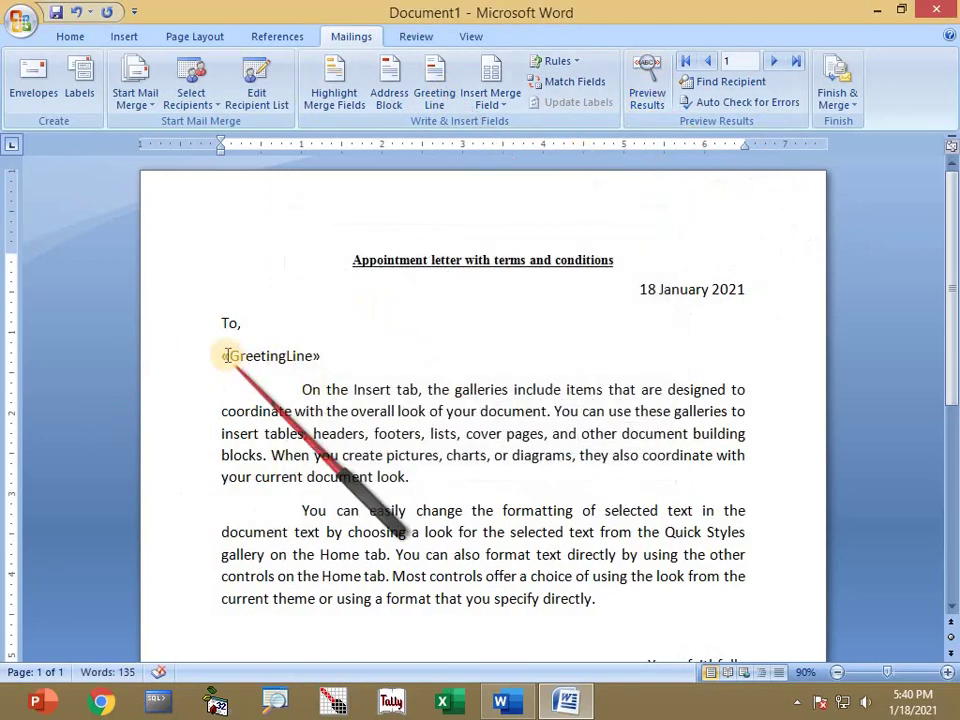
Step: Add a blank line after 'To,' for the recipient's name fields
{"action": "left_click", "coordinate": [273, 330]}
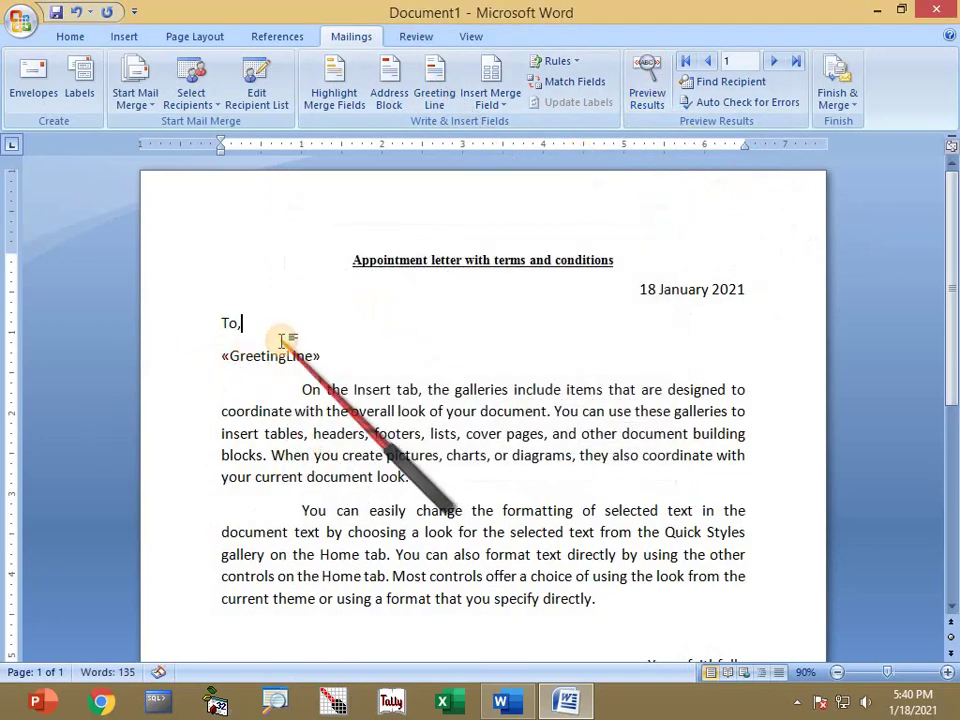
{"action": "key", "text": "Return"}
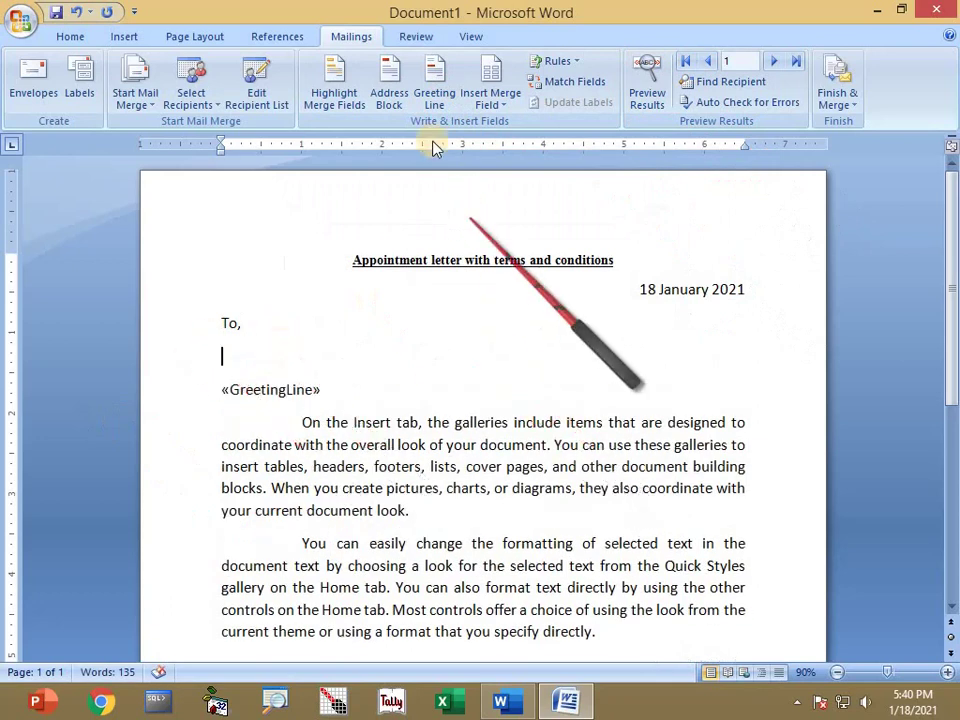
{"action": "left_click", "coordinate": [506, 107]}
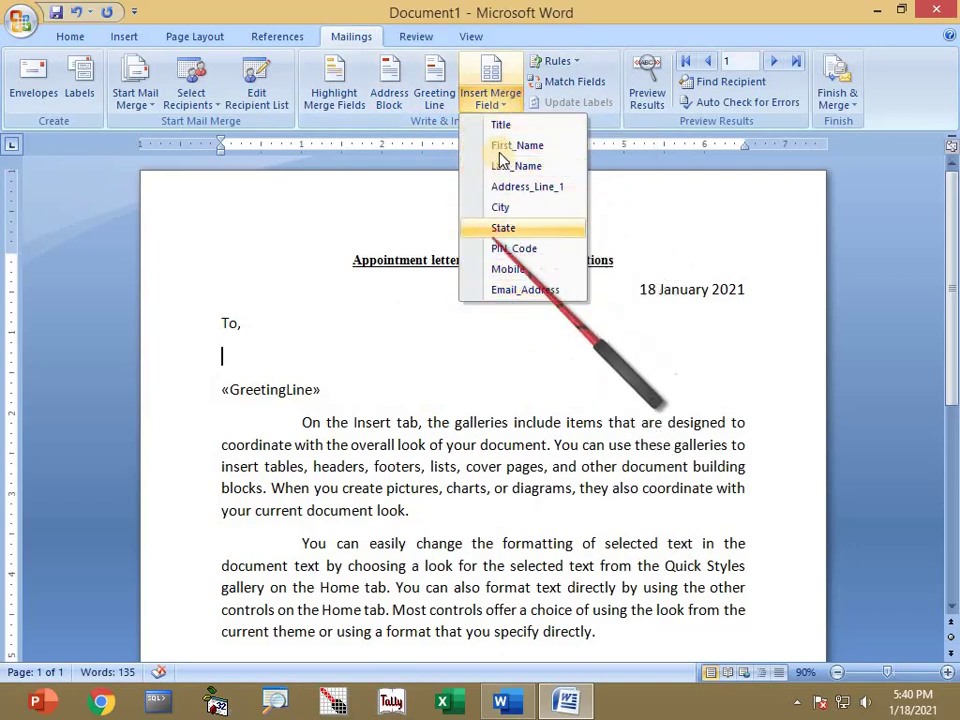
Step: Insert «Title» «First_Name» «Last_Name» under 'To,', preview them, and start a new line
{"action": "left_click", "coordinate": [500, 127]}
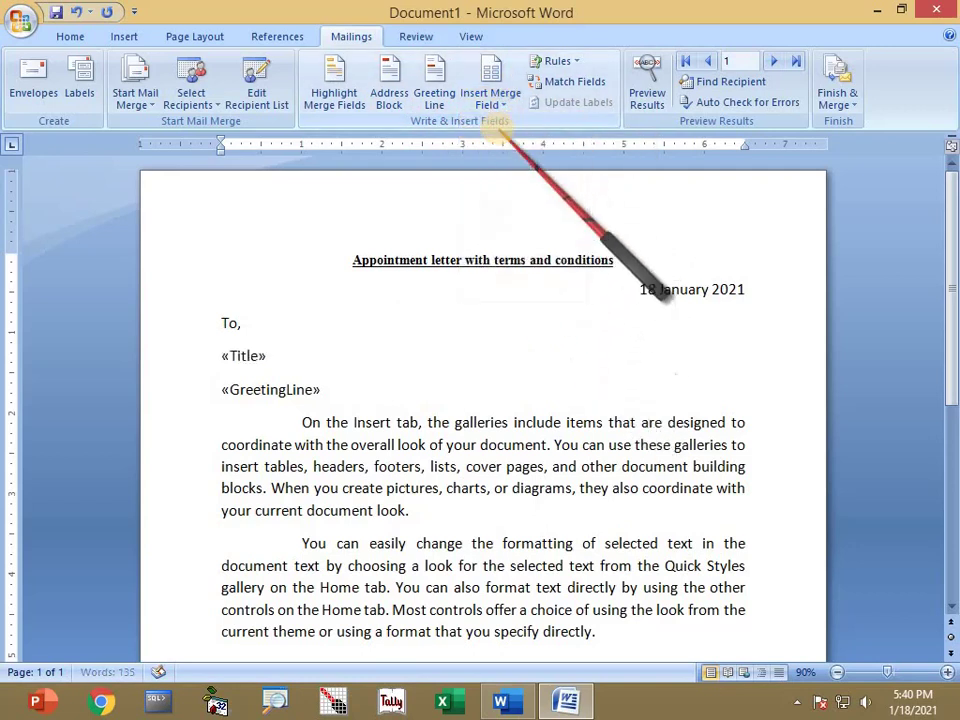
{"action": "left_click", "coordinate": [497, 100]}
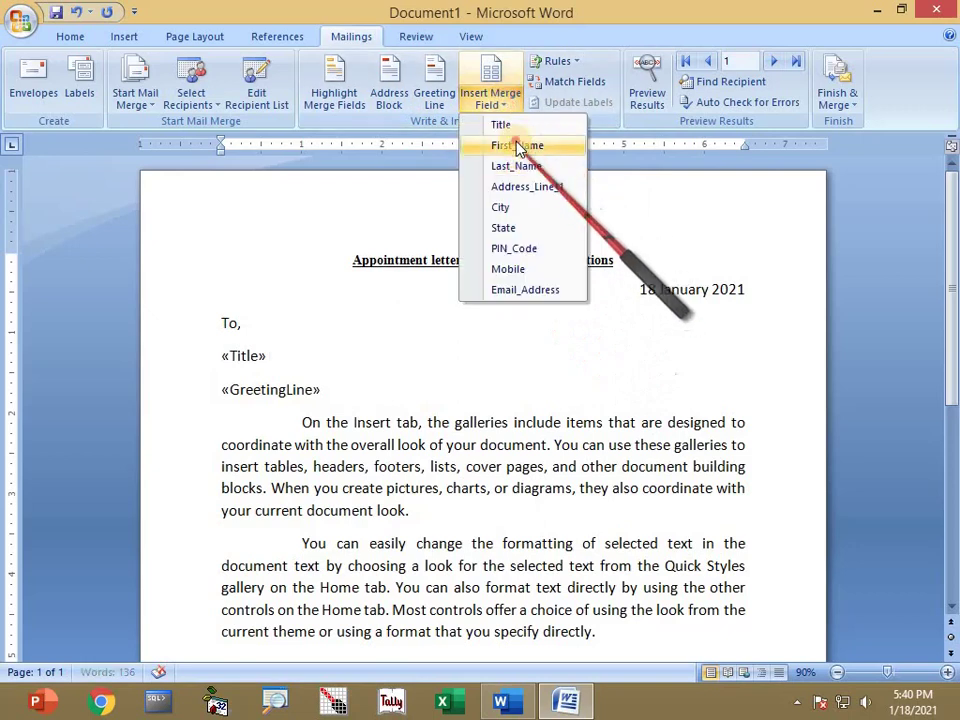
{"action": "left_click", "coordinate": [518, 146]}
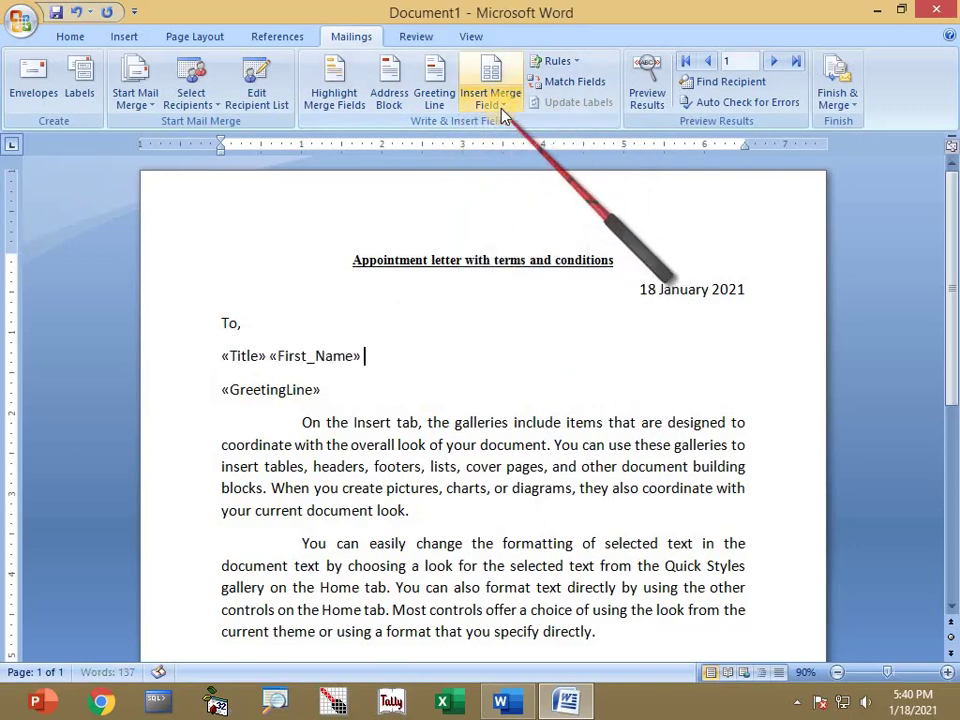
{"action": "left_click", "coordinate": [503, 116]}
{"action": "left_click", "coordinate": [521, 166]}
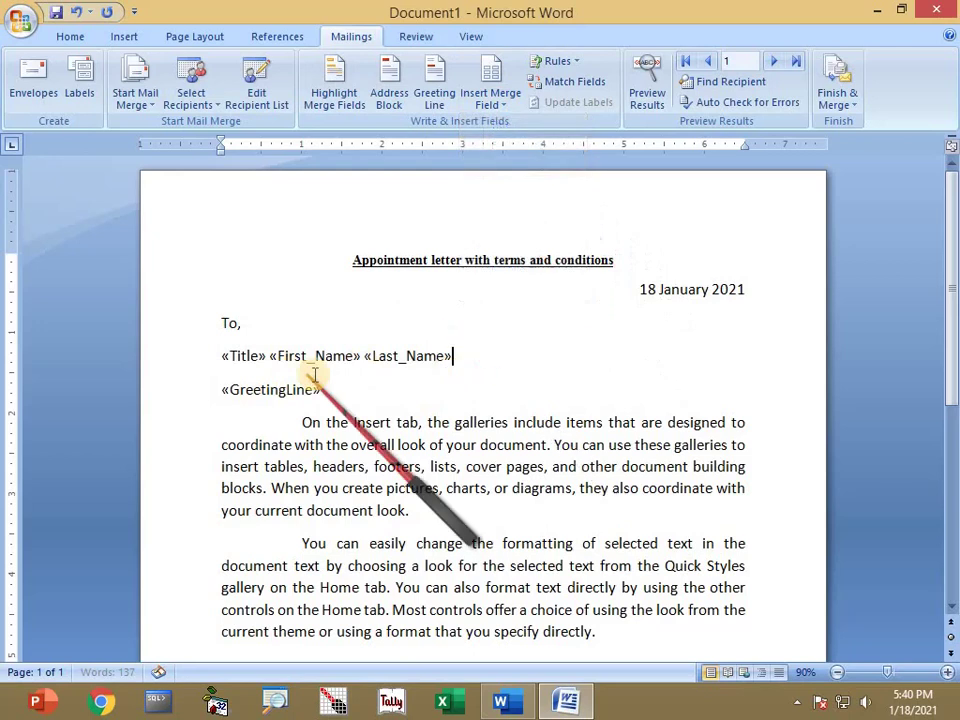
{"action": "left_click", "coordinate": [648, 76]}
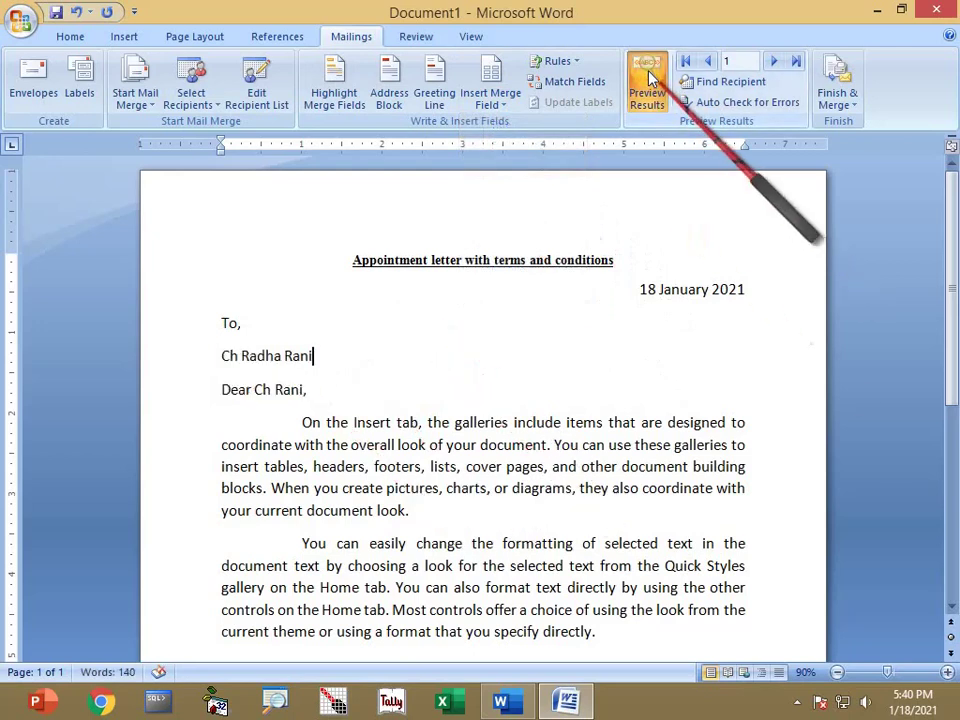
{"action": "left_click", "coordinate": [648, 76]}
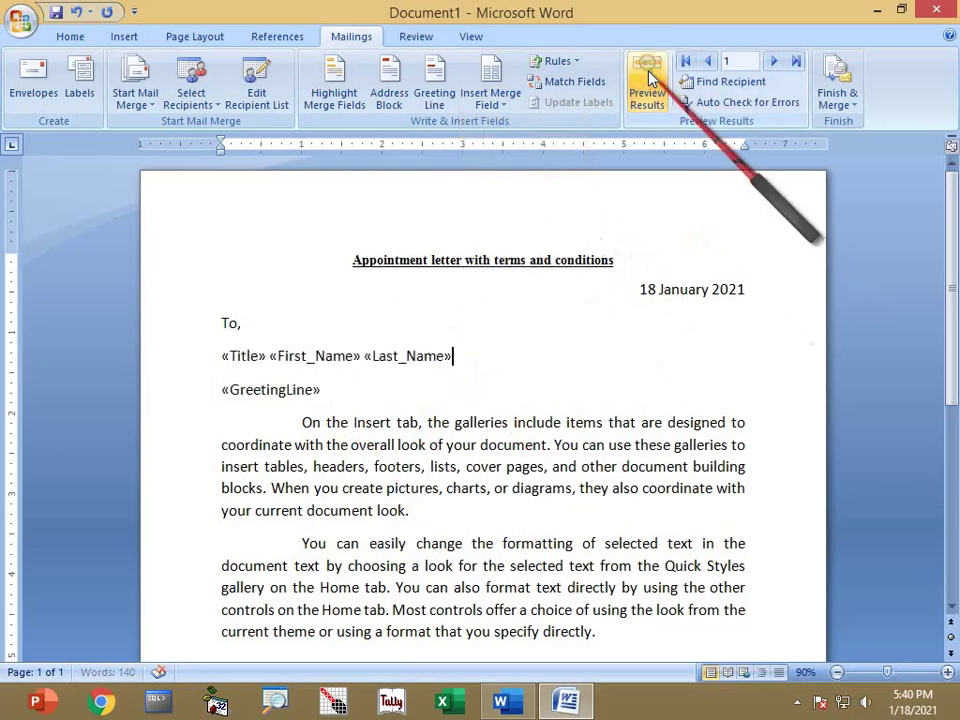
{"action": "key", "text": "Return"}
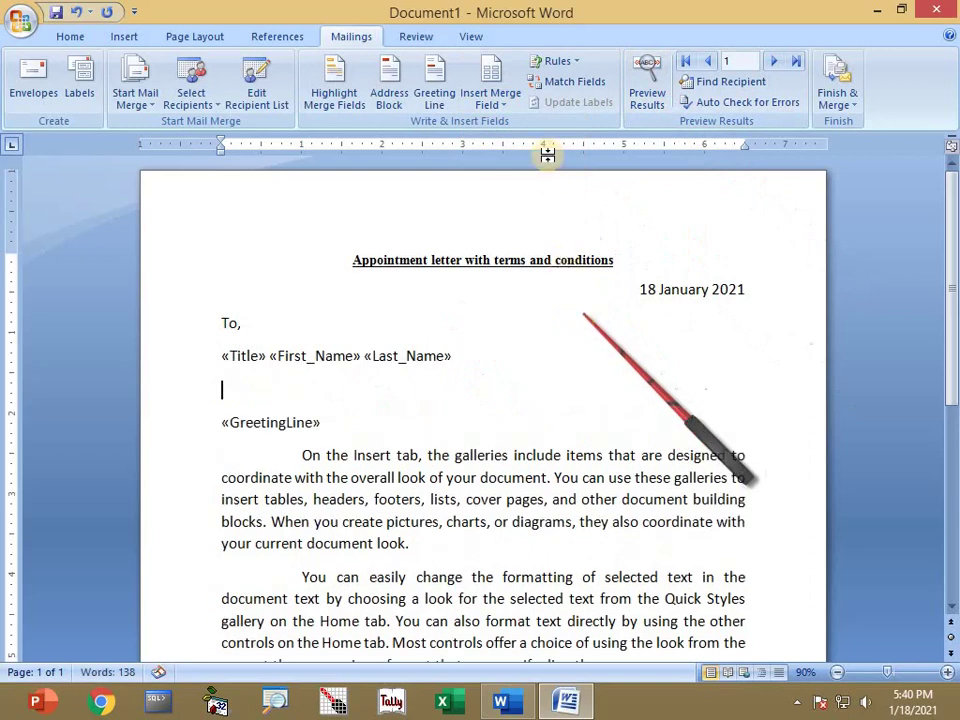
Step: Add «Address_Line_1», «City», and «State» «PIN_Code» merge fields on successive lines
{"action": "left_click", "coordinate": [503, 100]}
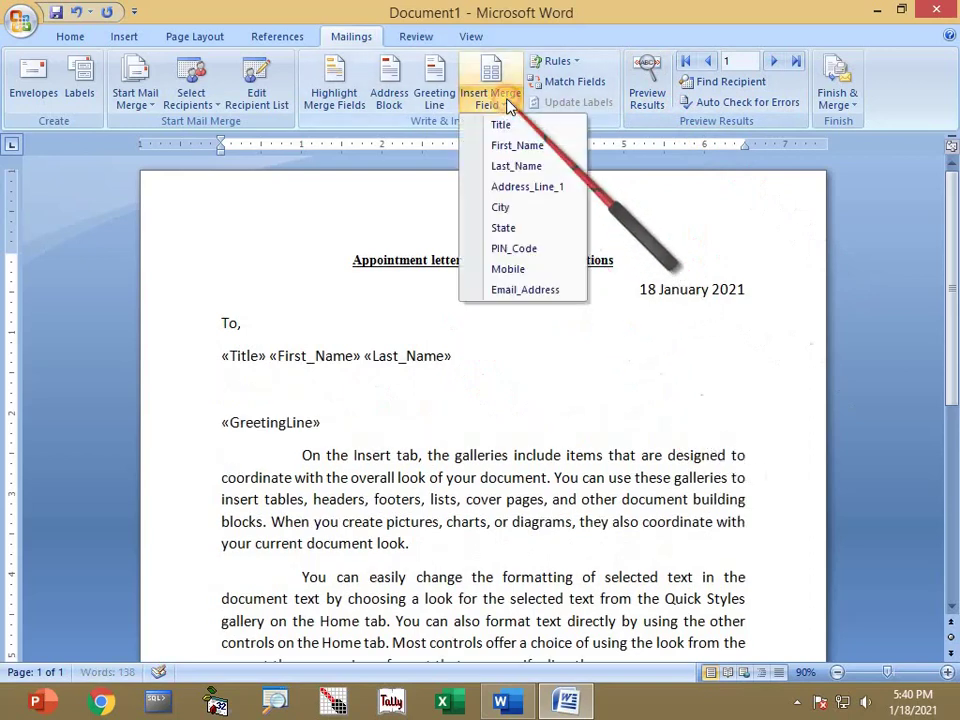
{"action": "left_click", "coordinate": [518, 188]}
{"action": "key", "text": "Return"}
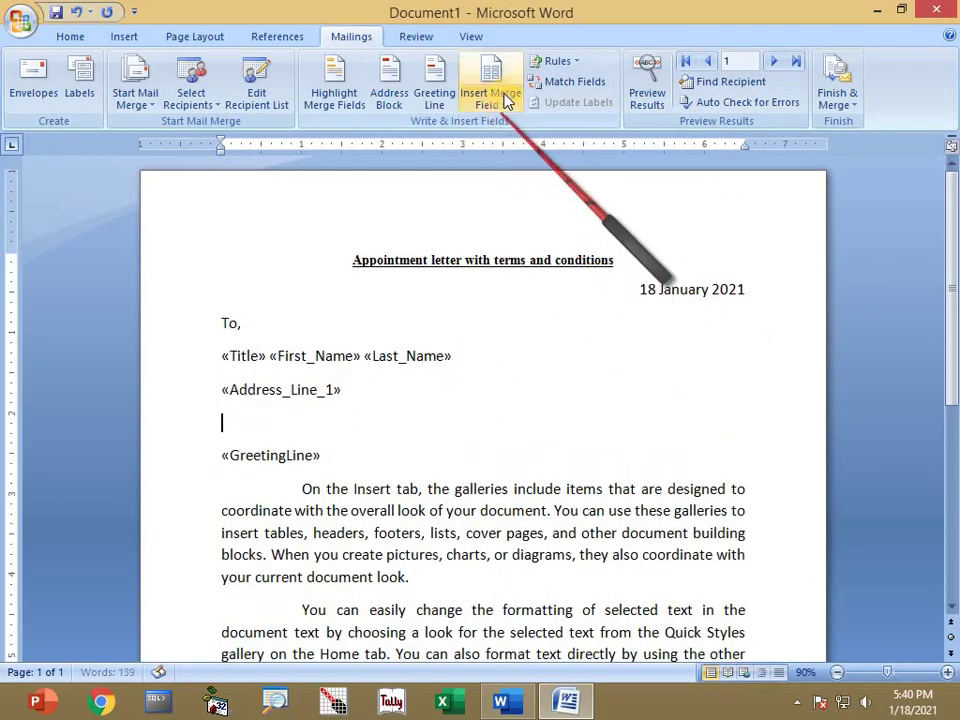
{"action": "left_click", "coordinate": [498, 98]}
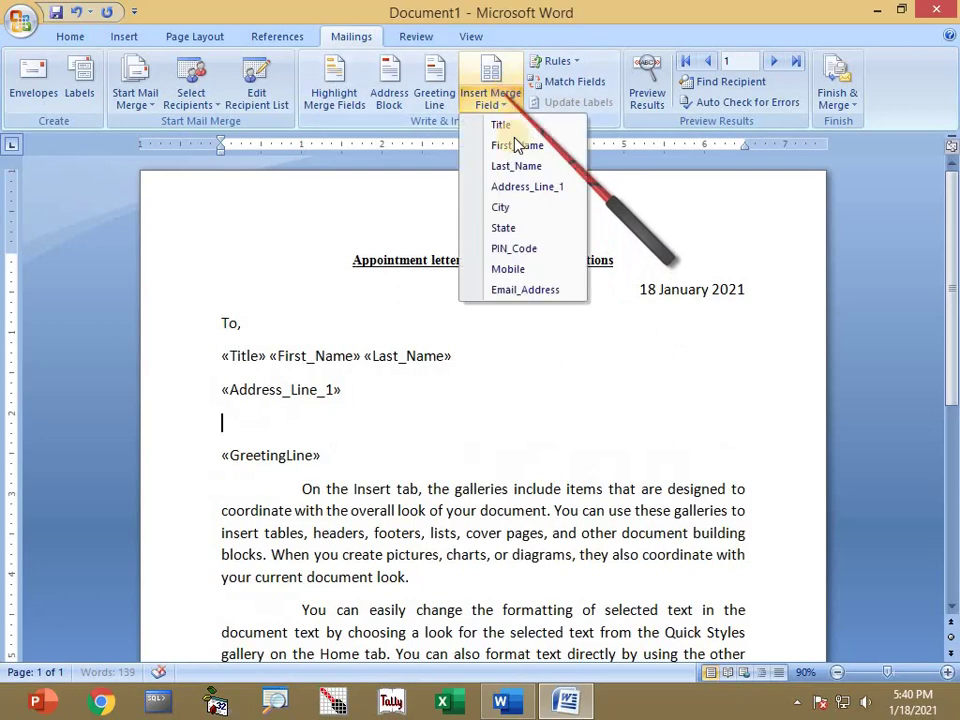
{"action": "left_click", "coordinate": [514, 207]}
{"action": "key", "text": "Return"}
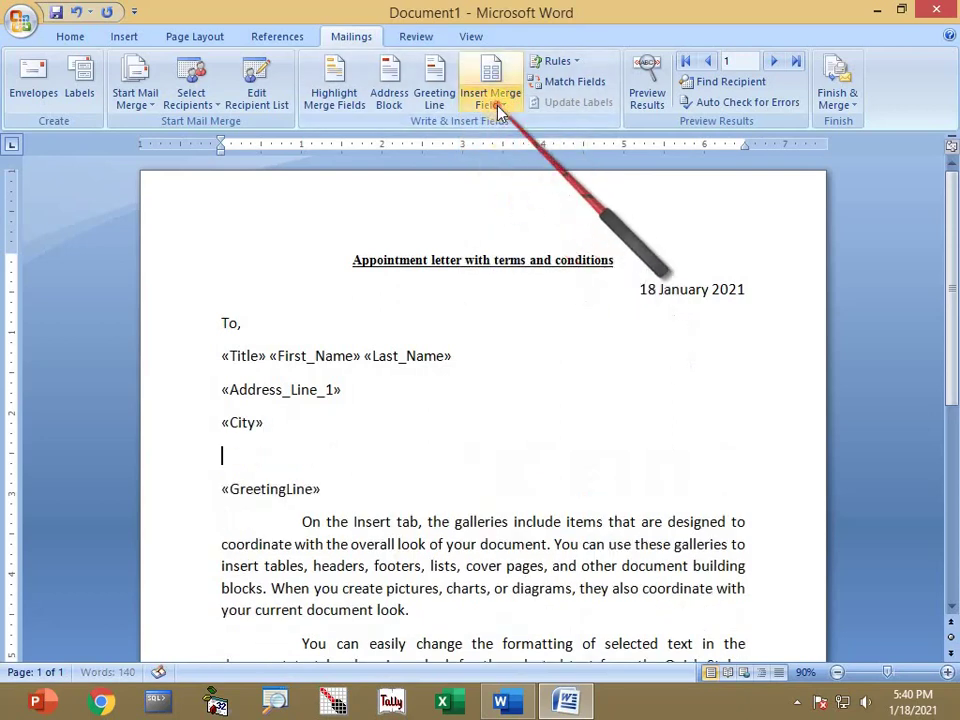
{"action": "left_click", "coordinate": [493, 98]}
{"action": "left_click", "coordinate": [522, 228]}
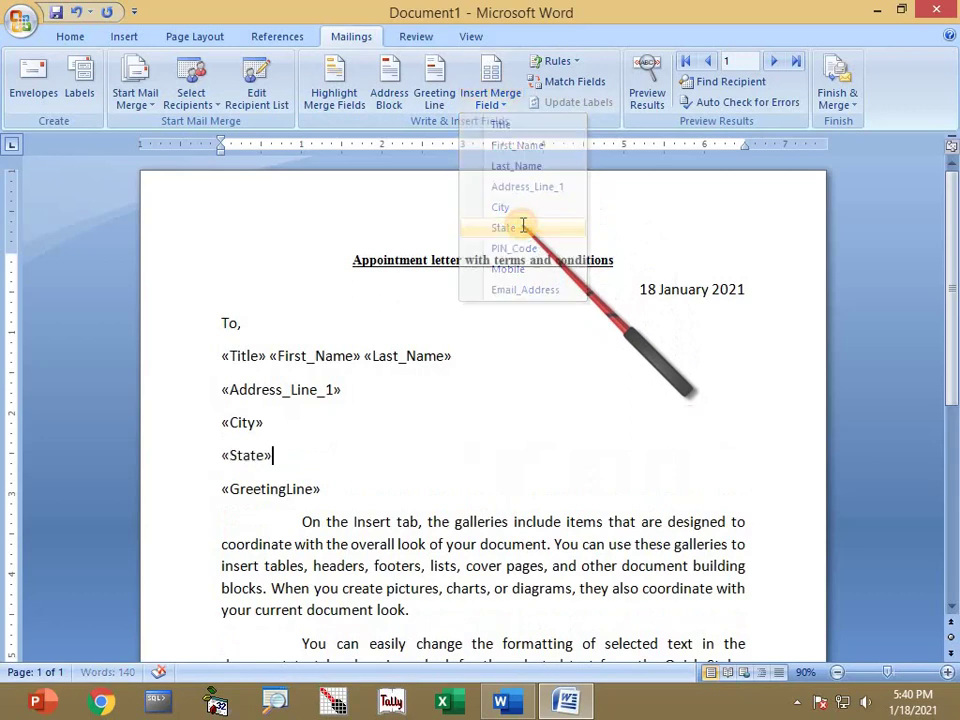
{"action": "left_click", "coordinate": [497, 100]}
{"action": "left_click", "coordinate": [528, 248]}
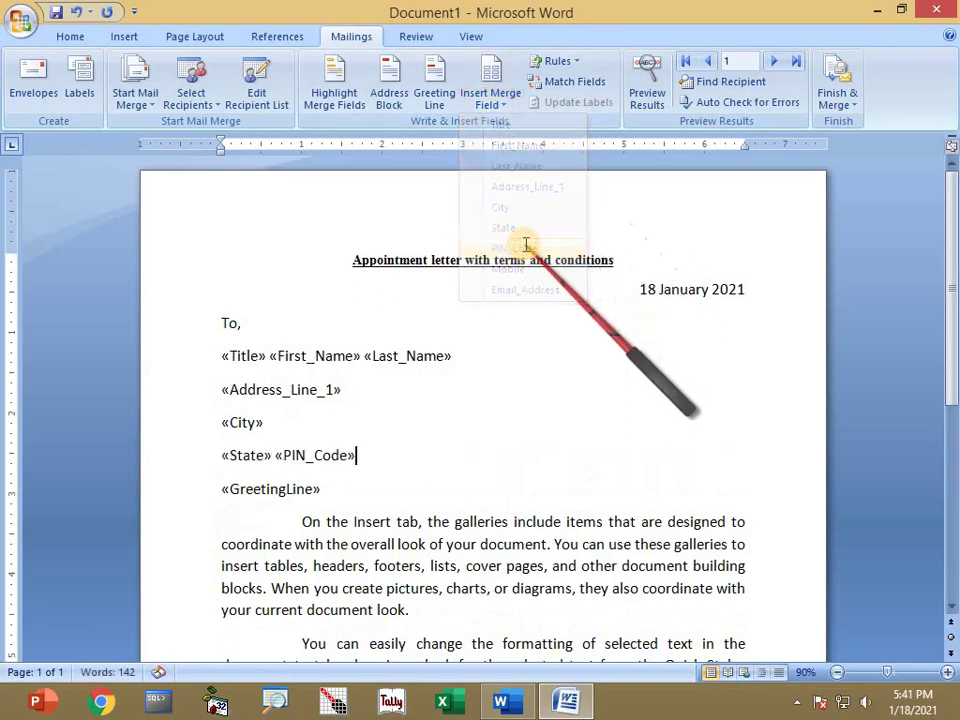
{"action": "key", "text": "Return"}
Step: Add «Mobile» and then «Email_Address» on its own line below it
{"action": "left_click", "coordinate": [500, 100]}
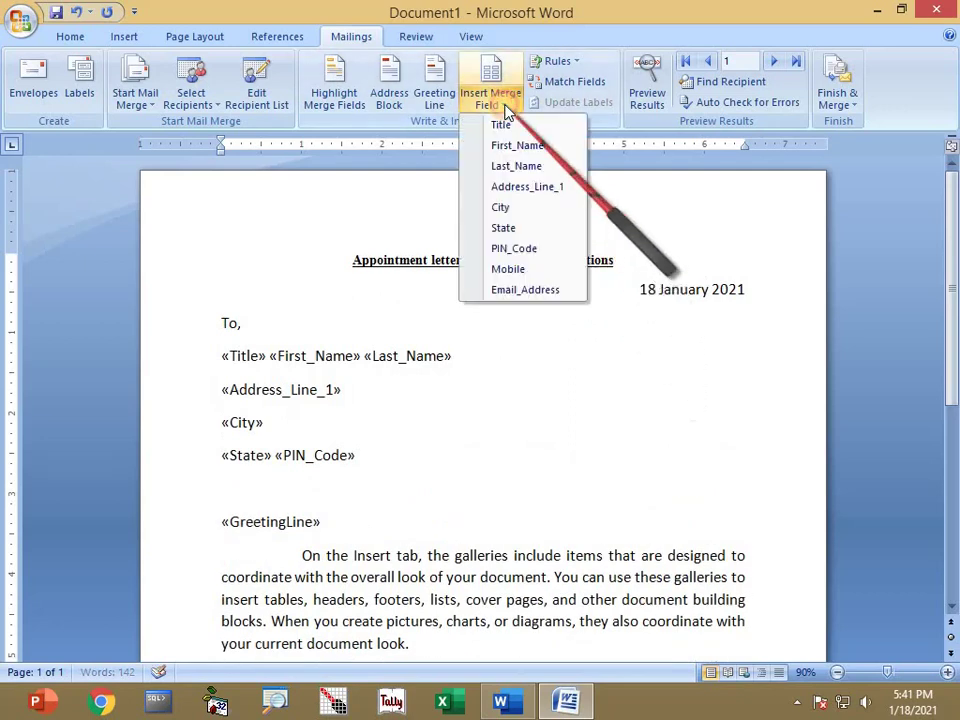
{"action": "left_click", "coordinate": [515, 269]}
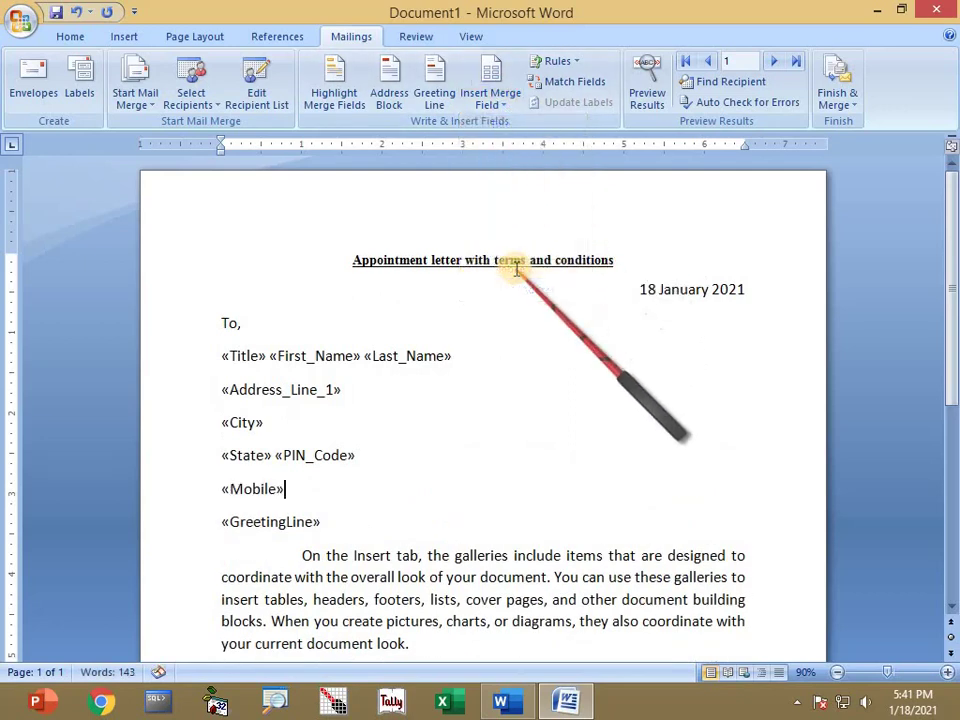
{"action": "key", "text": "Return"}
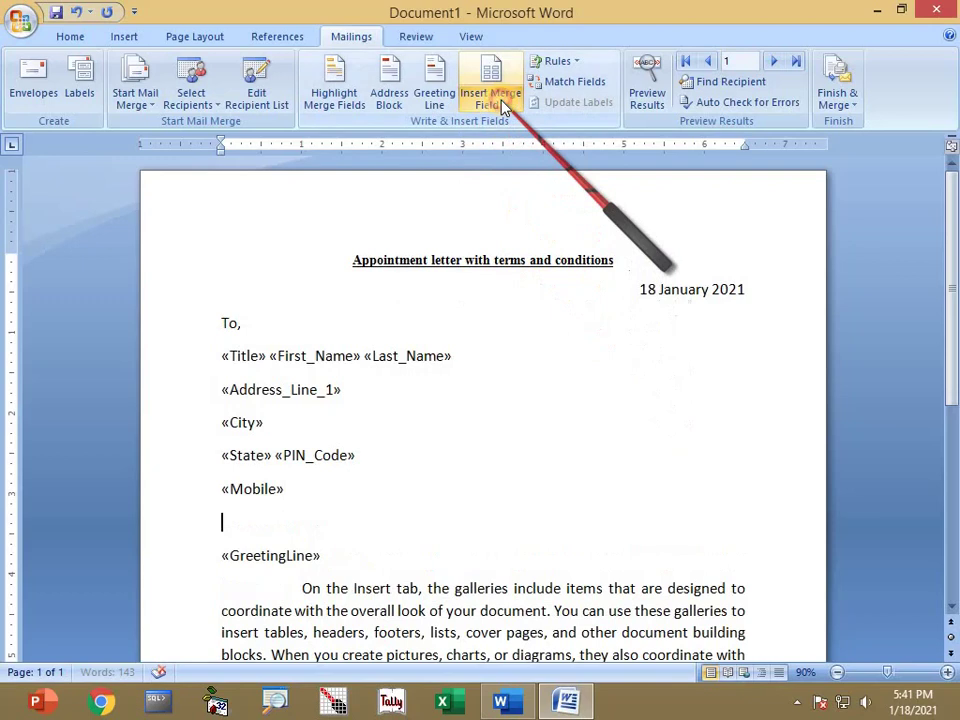
{"action": "left_click", "coordinate": [495, 100]}
{"action": "left_click", "coordinate": [522, 289]}
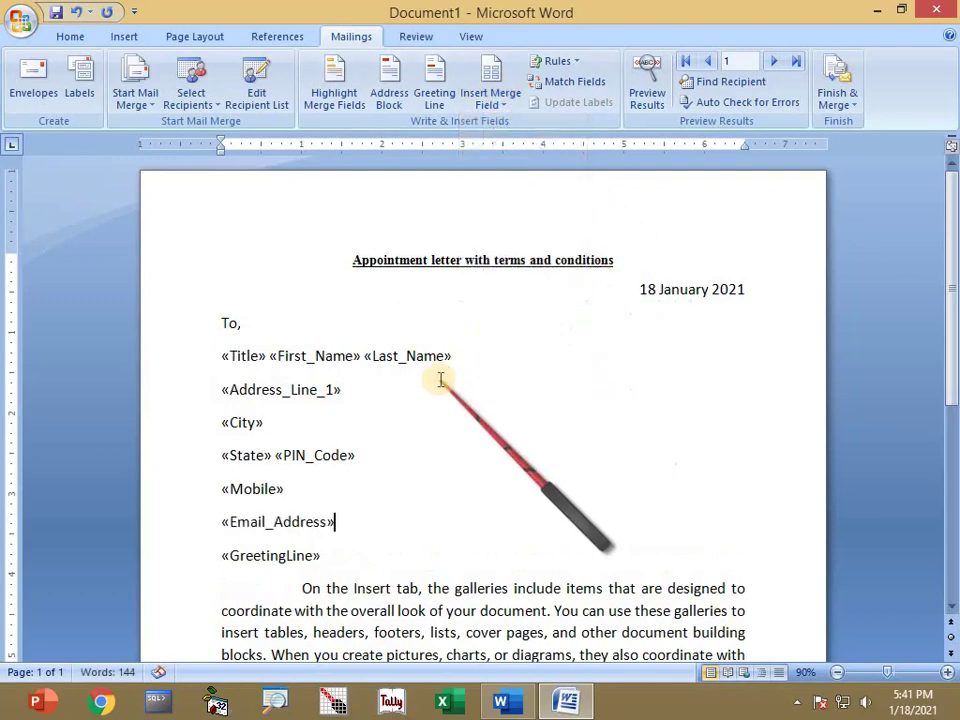
{"action": "scroll", "coordinate": [440, 383], "scroll_direction": "down", "scroll_amount": 2}
{"action": "scroll", "coordinate": [440, 383], "scroll_direction": "down", "scroll_amount": 3}
{"action": "scroll", "coordinate": [440, 383], "scroll_direction": "down", "scroll_amount": 2}
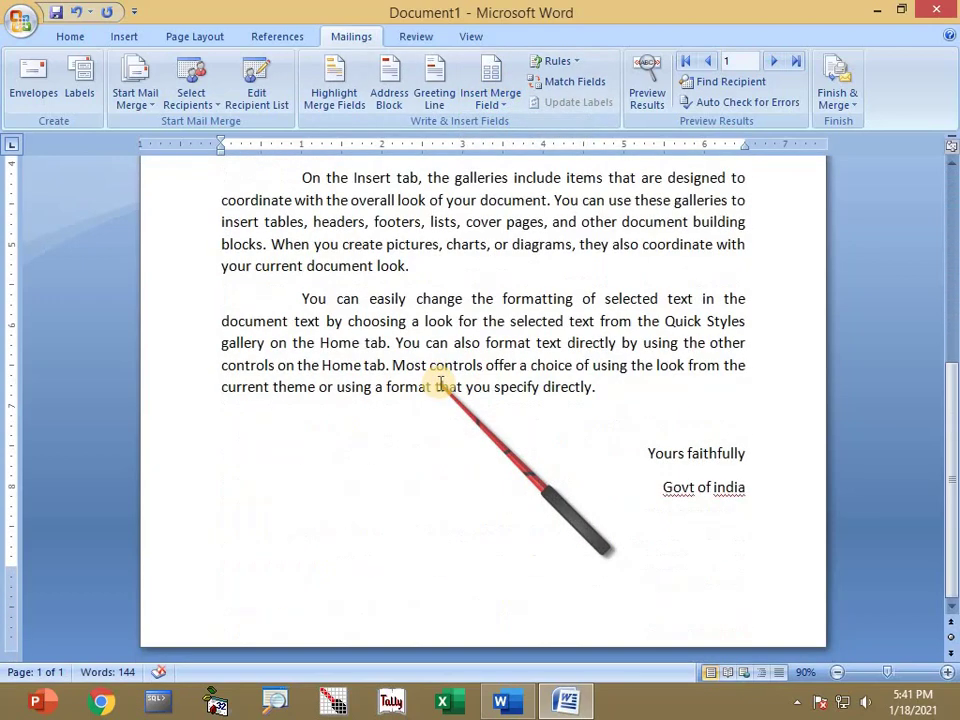
{"action": "scroll", "coordinate": [440, 383], "scroll_direction": "up", "scroll_amount": 4}
{"action": "scroll", "coordinate": [441, 369], "scroll_direction": "up", "scroll_amount": 3}
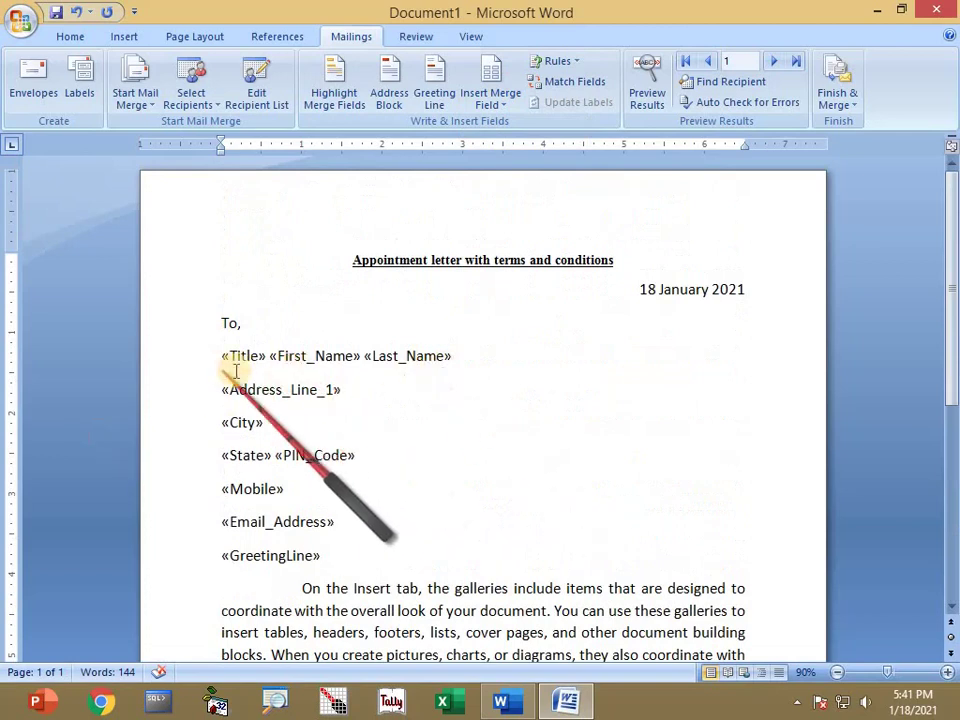
Step: Preview the letter with the first recipient's actual name, address, mobile, e-mail and greeting
{"action": "left_click", "coordinate": [647, 95]}
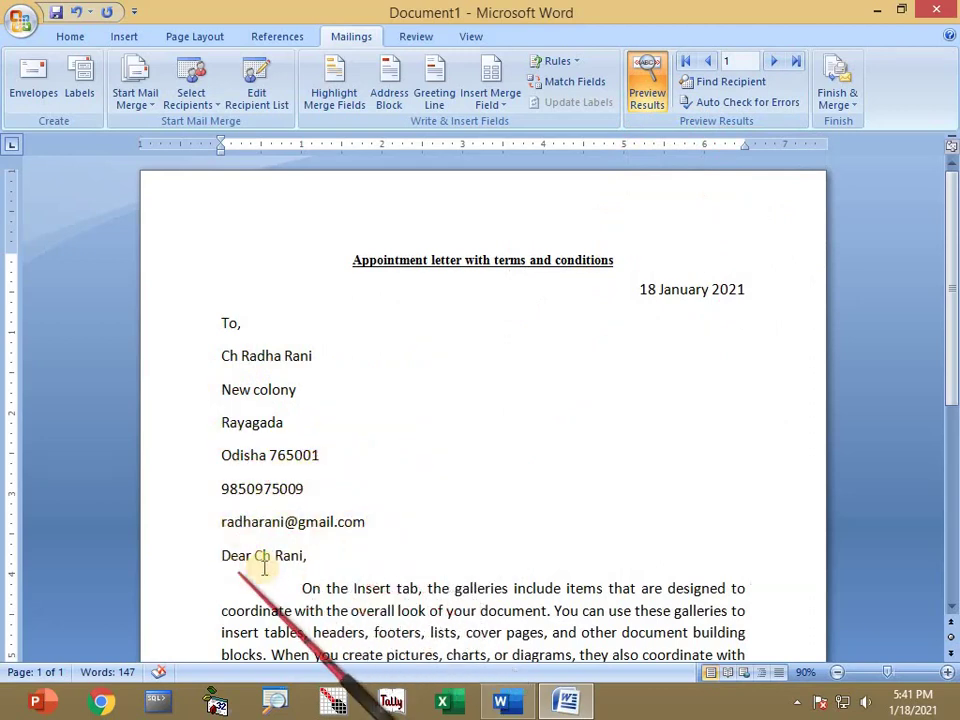
{"action": "scroll", "coordinate": [372, 563], "scroll_direction": "down", "scroll_amount": 1}
{"action": "scroll", "coordinate": [380, 575], "scroll_direction": "down", "scroll_amount": 2}
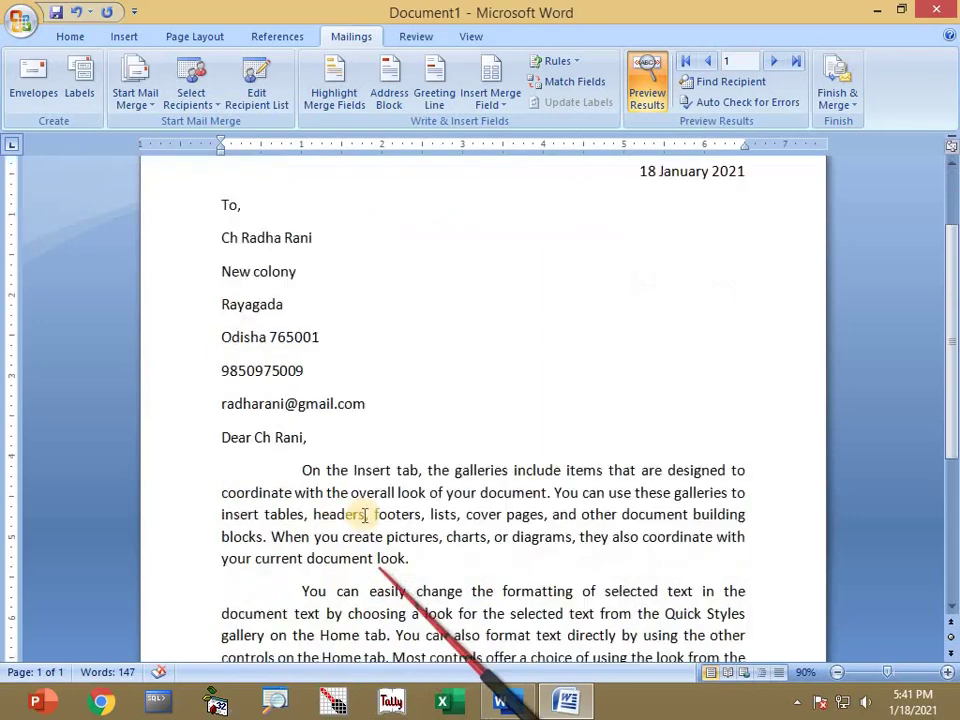
{"action": "scroll", "coordinate": [388, 530], "scroll_direction": "down", "scroll_amount": 2}
{"action": "scroll", "coordinate": [579, 482], "scroll_direction": "down", "scroll_amount": 2}
{"action": "scroll", "coordinate": [579, 429], "scroll_direction": "up", "scroll_amount": 5}
{"action": "scroll", "coordinate": [582, 430], "scroll_direction": "down", "scroll_amount": 4}
{"action": "scroll", "coordinate": [581, 428], "scroll_direction": "down", "scroll_amount": 6}
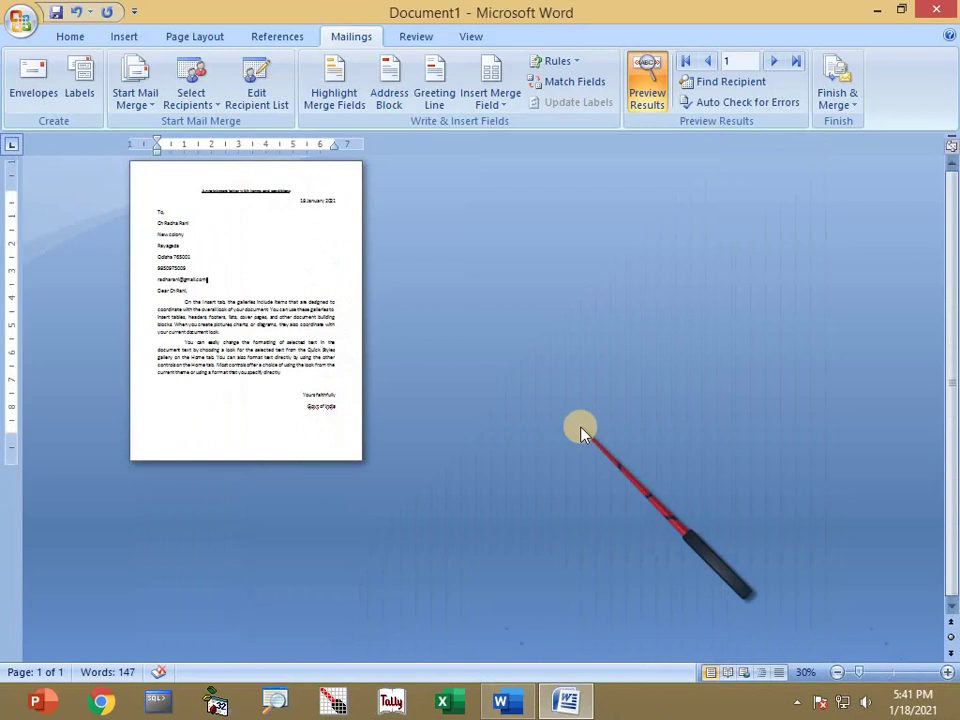
{"action": "scroll", "coordinate": [581, 428], "scroll_direction": "up", "scroll_amount": 4}
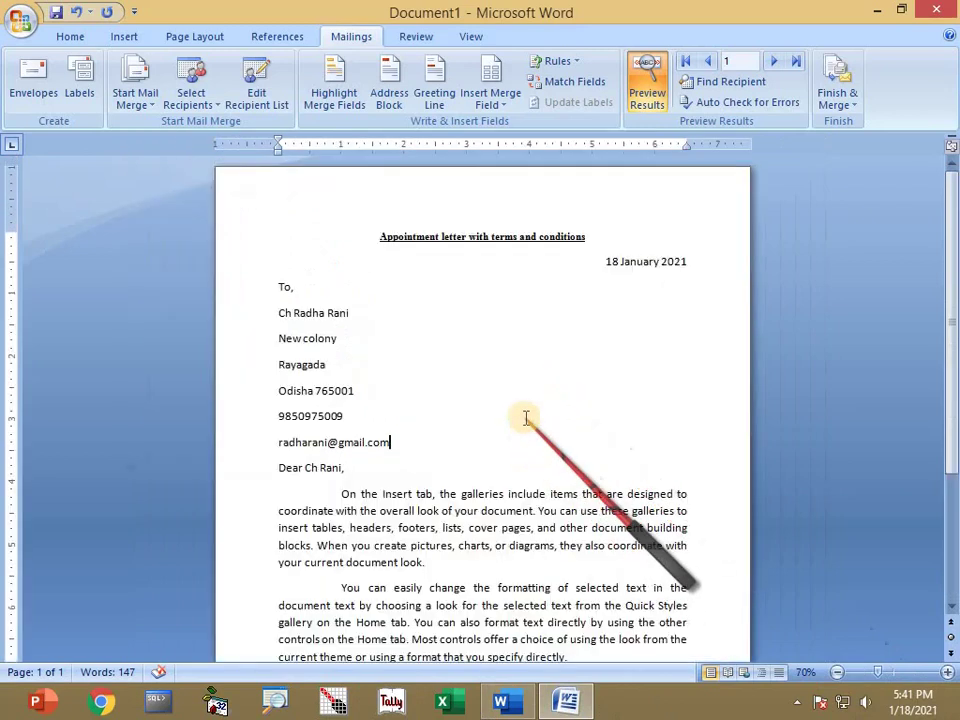
{"action": "scroll", "coordinate": [526, 420], "scroll_direction": "down", "scroll_amount": 3}
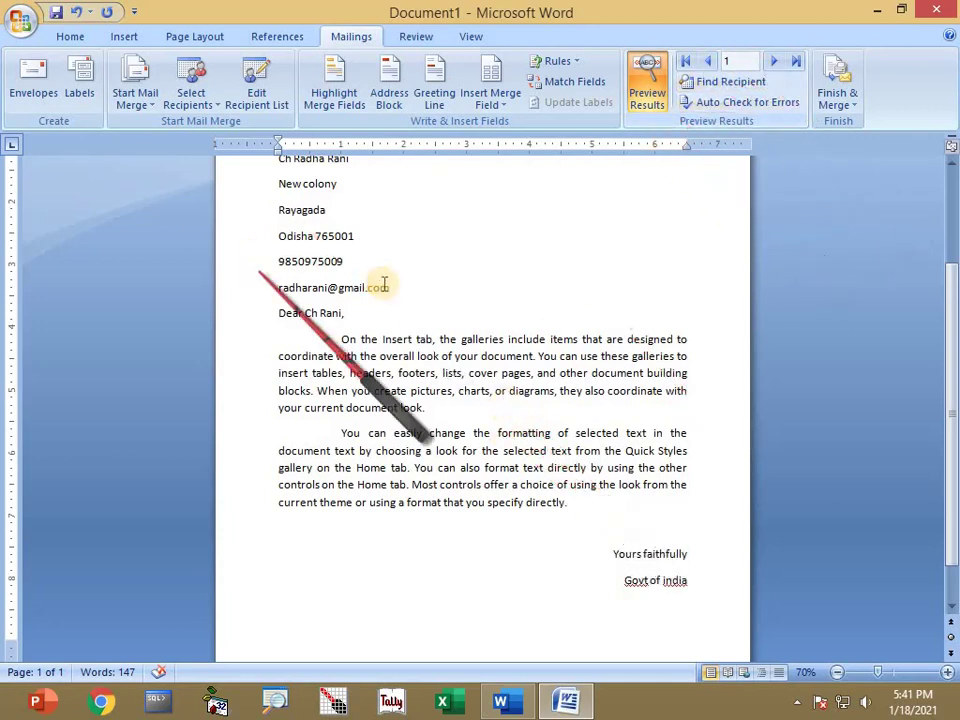
{"action": "scroll", "coordinate": [381, 285], "scroll_direction": "up", "scroll_amount": 1}
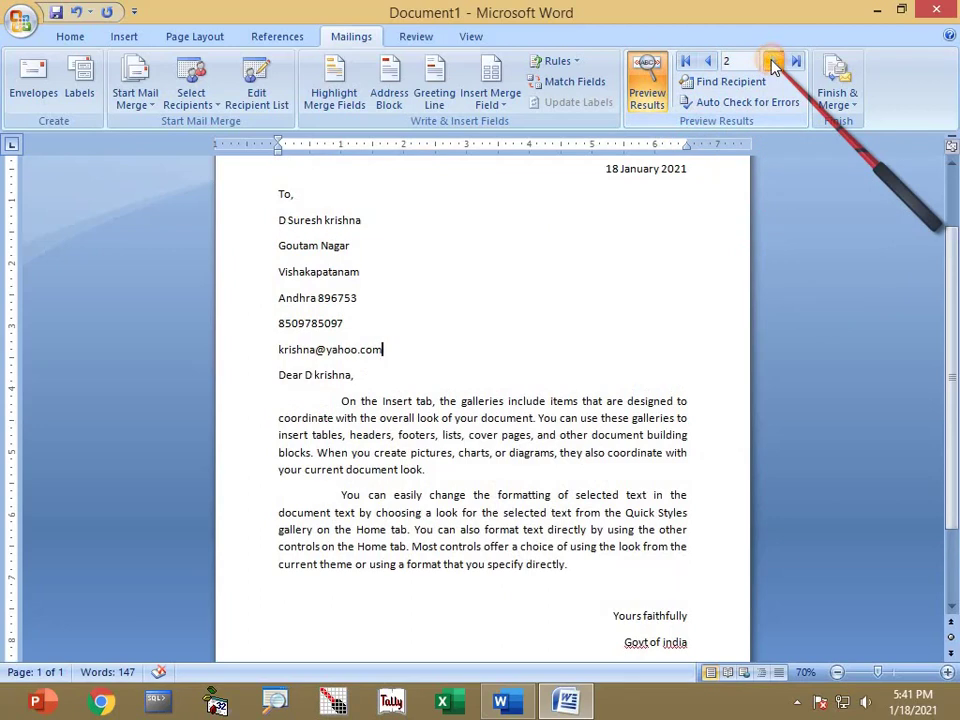
Step: Step through the records to the third recipient's letter and show the Finish & Merge options
{"action": "left_click", "coordinate": [773, 65]}
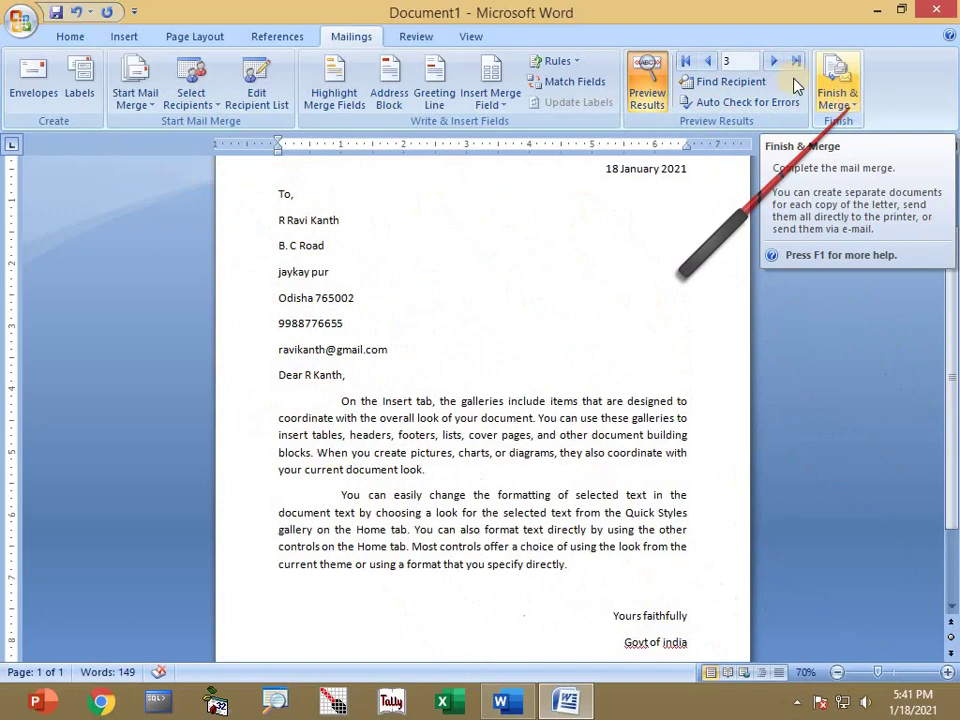
{"action": "left_click", "coordinate": [708, 62]}
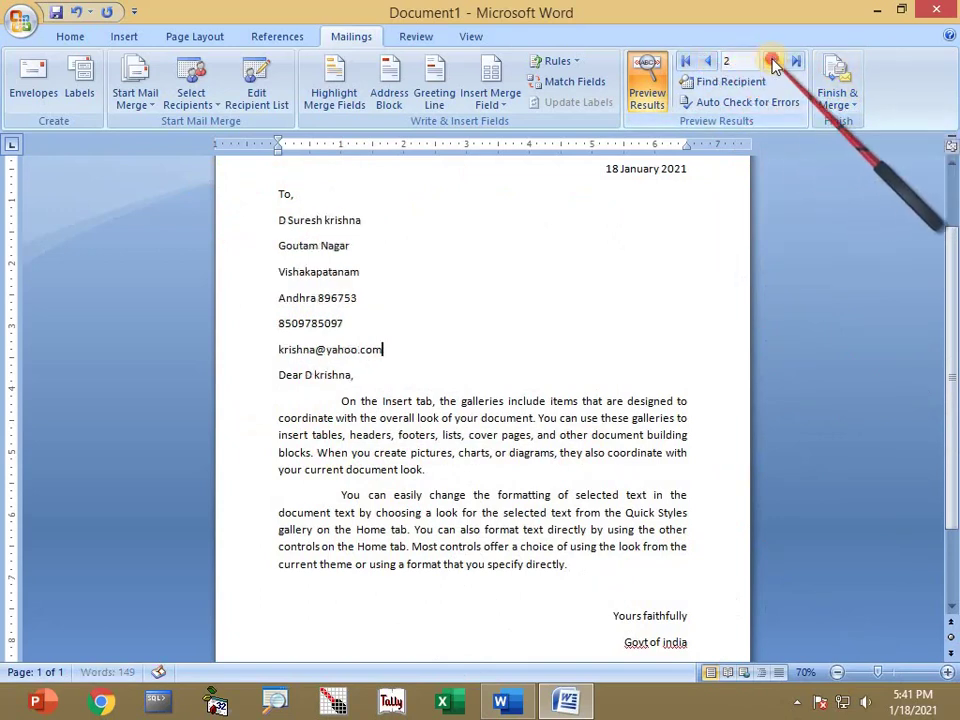
{"action": "left_click", "coordinate": [773, 62]}
{"action": "scroll", "coordinate": [570, 370], "scroll_direction": "up", "scroll_amount": 4, "text": "ctrl"}
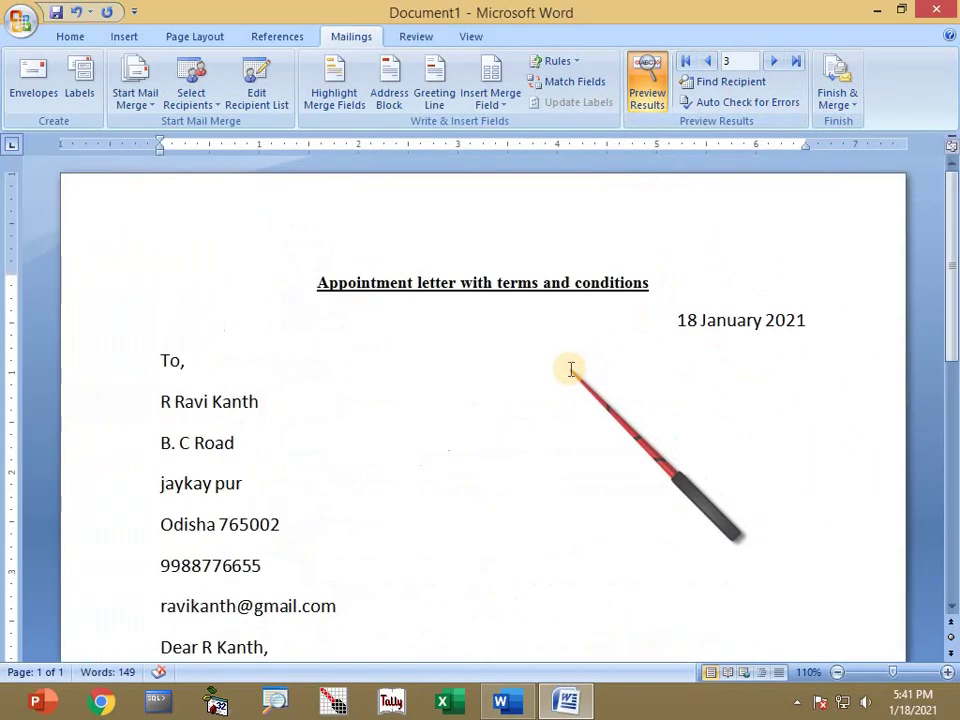
{"action": "scroll", "coordinate": [570, 370], "scroll_direction": "down", "scroll_amount": 2, "text": "ctrl"}
{"action": "left_click", "coordinate": [856, 108]}
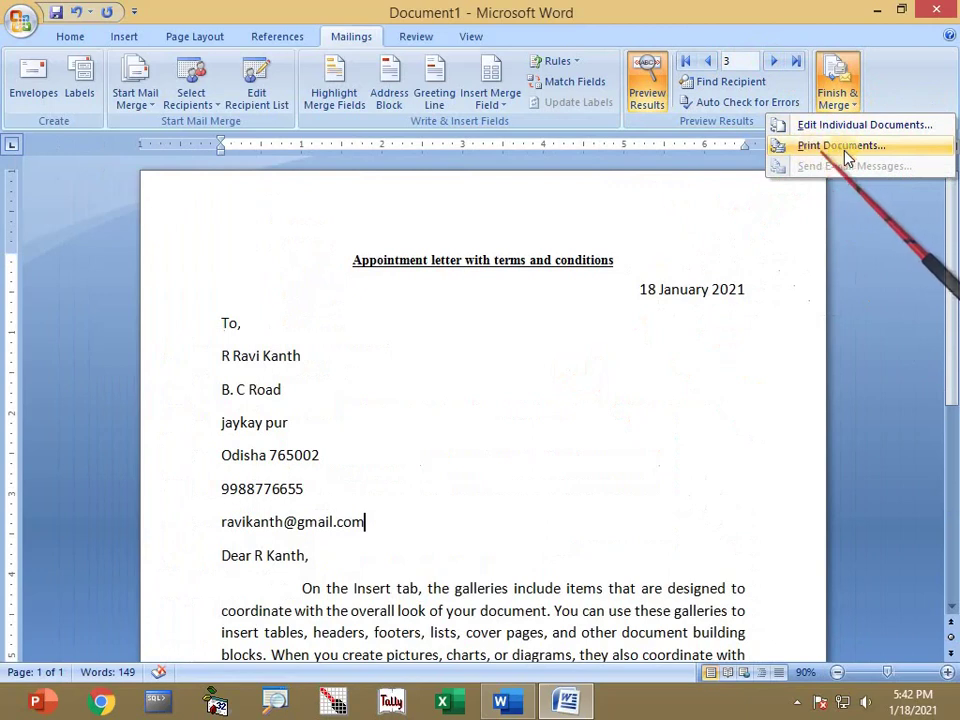
Step: Print all merged letters to the OneNote (Desktop) printer
{"action": "left_click", "coordinate": [830, 146]}
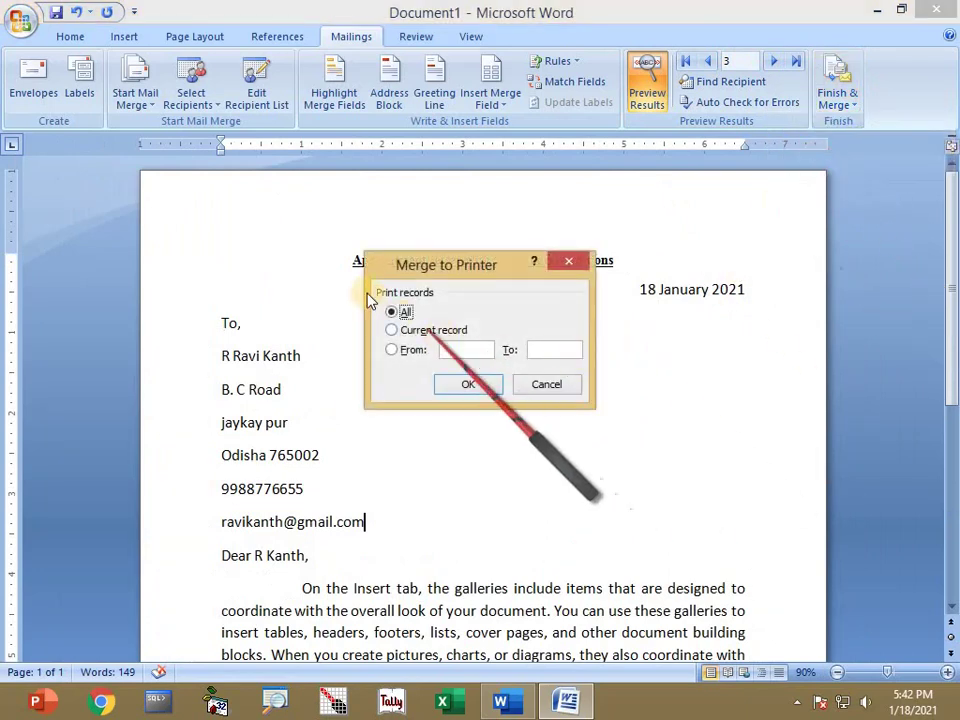
{"action": "left_click", "coordinate": [474, 386]}
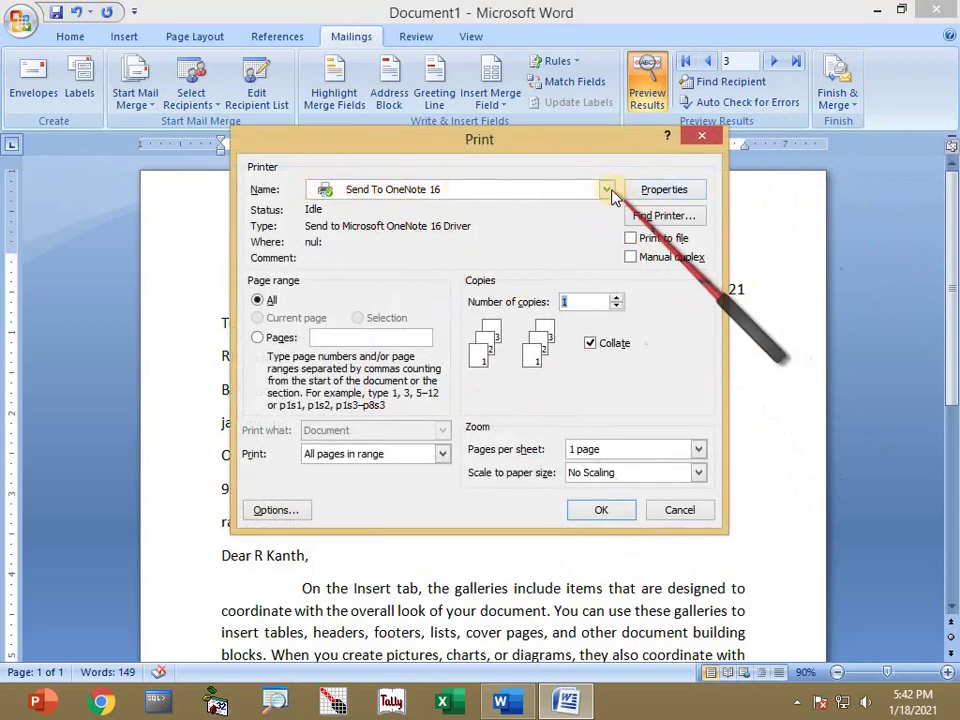
{"action": "left_click", "coordinate": [607, 190]}
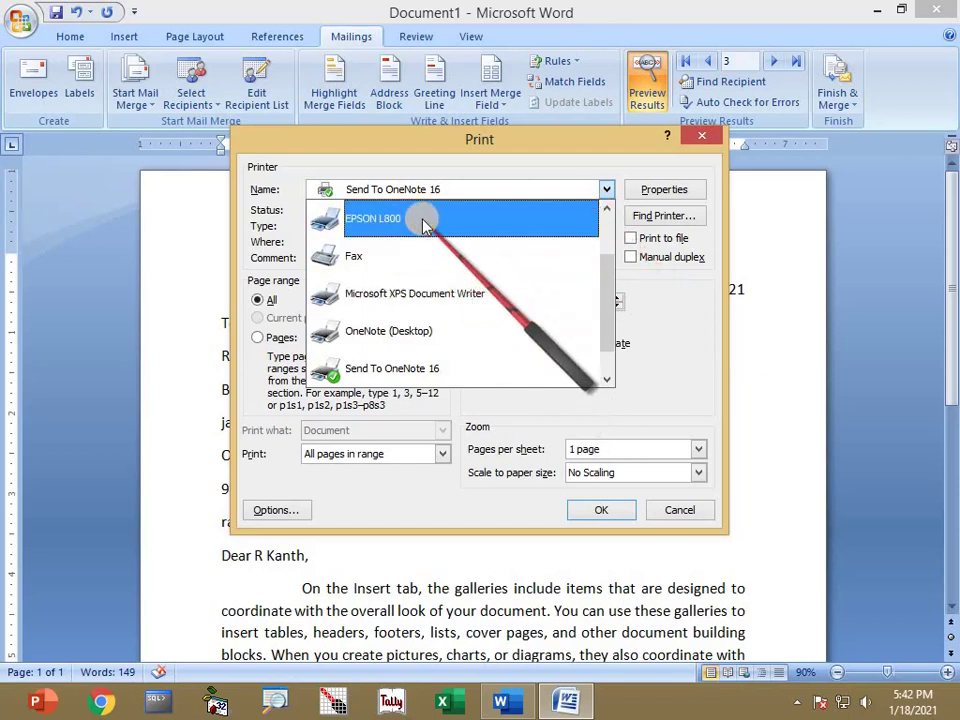
{"action": "left_click", "coordinate": [432, 332]}
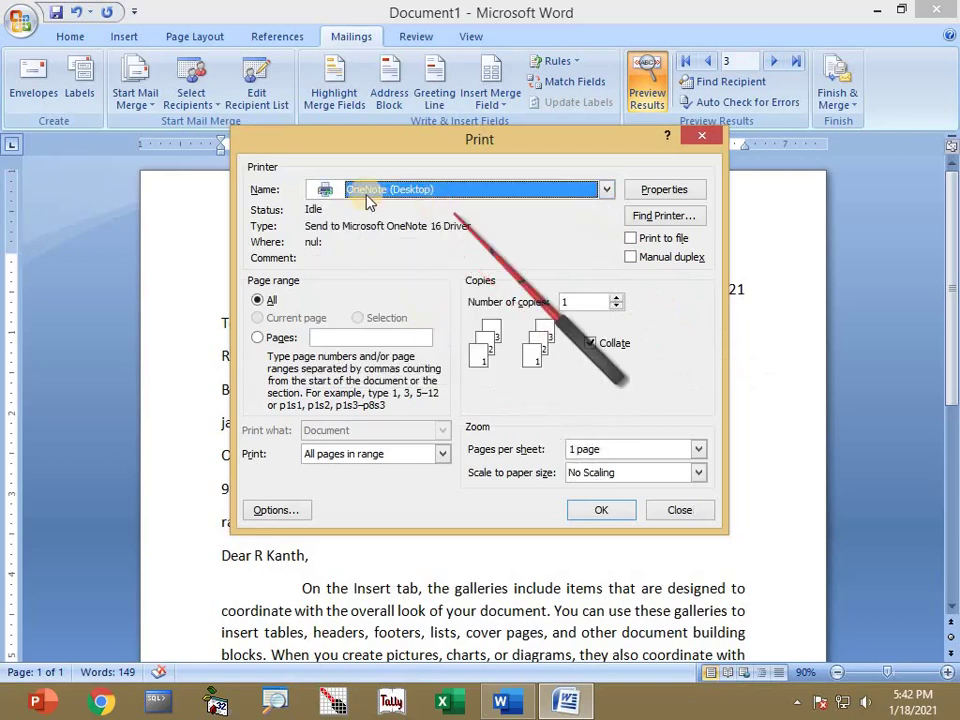
{"action": "left_click", "coordinate": [601, 509]}
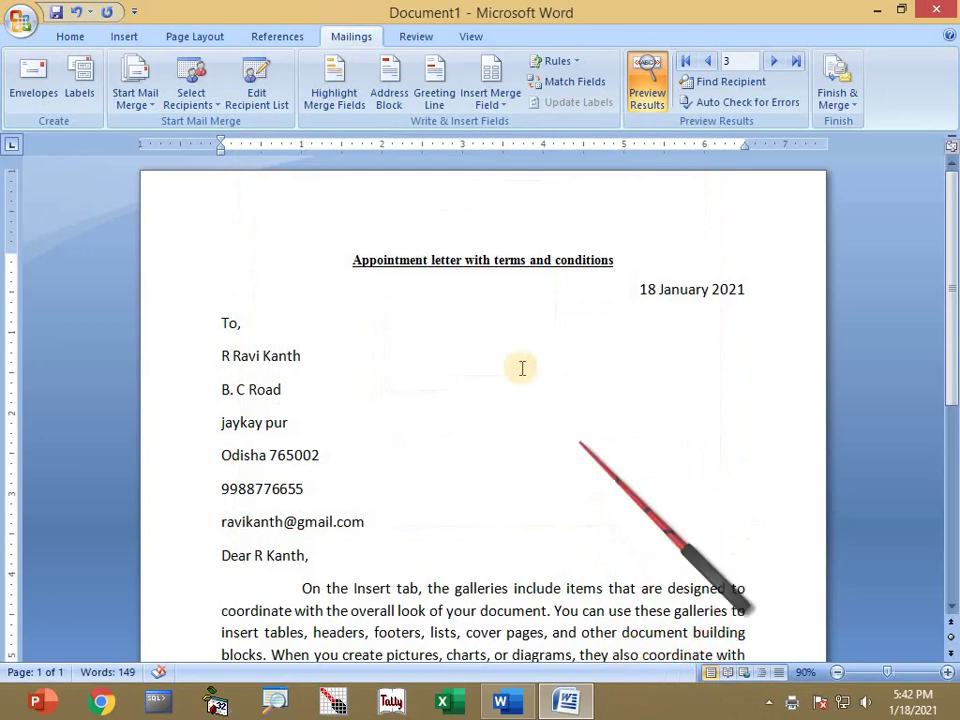
{"action": "left_click", "coordinate": [846, 100]}
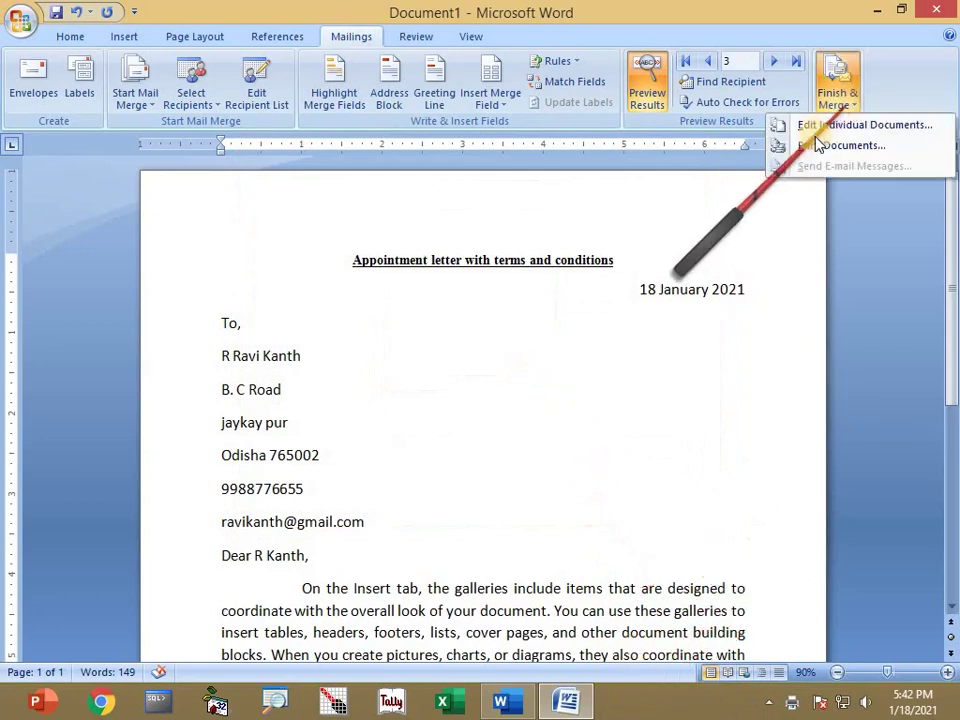
Step: Print all merged records with the printer set to Send To OneNote 2007
{"action": "left_click", "coordinate": [818, 148]}
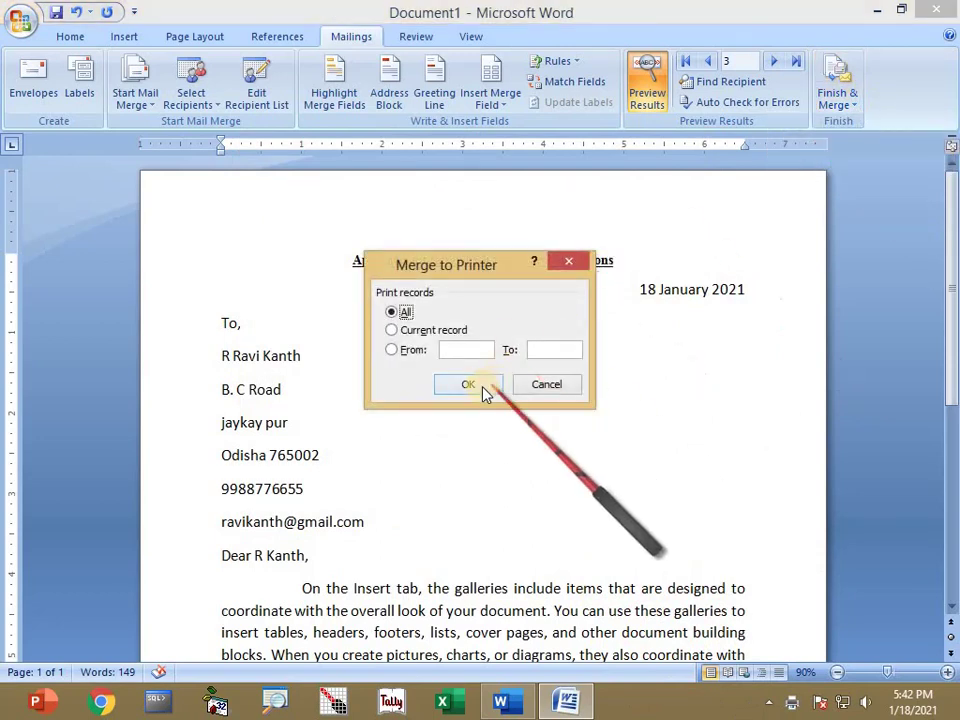
{"action": "left_click", "coordinate": [483, 390]}
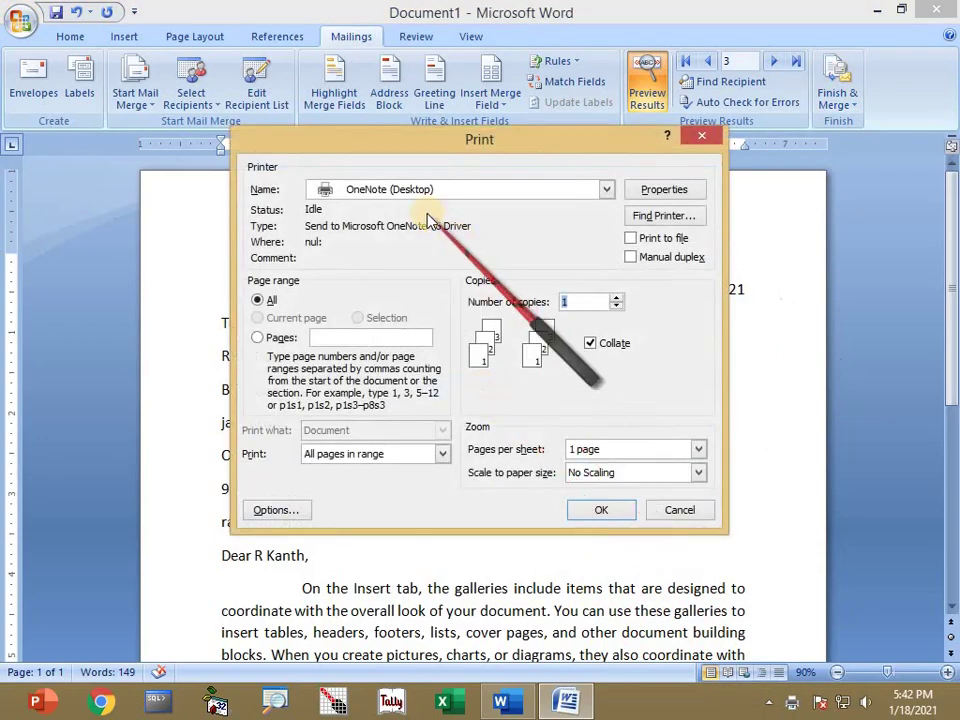
{"action": "left_click", "coordinate": [606, 189]}
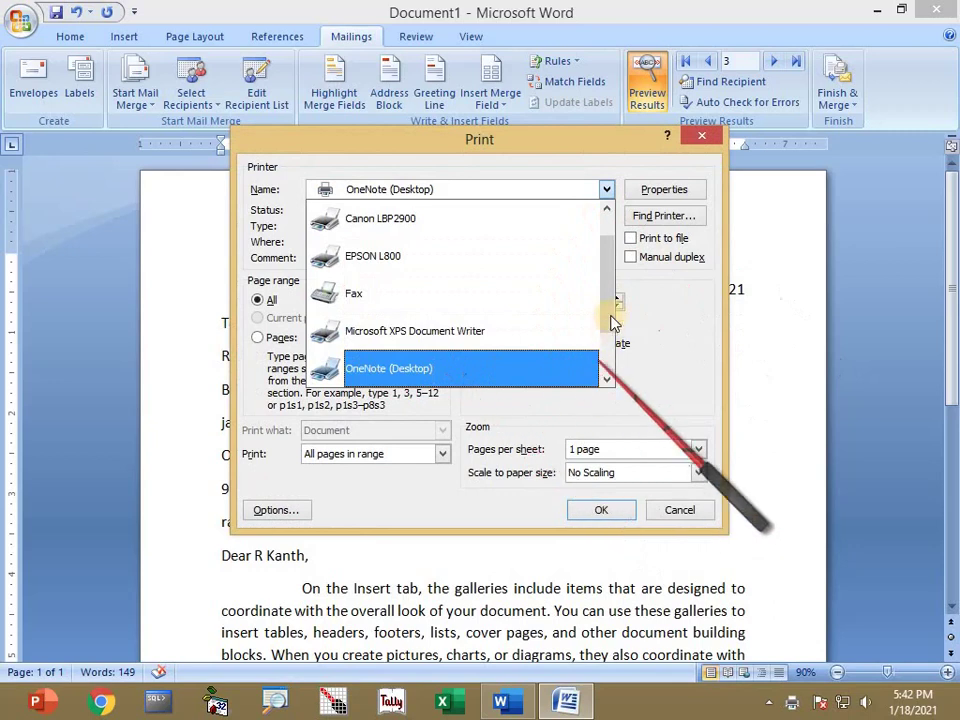
{"action": "left_click", "coordinate": [607, 366]}
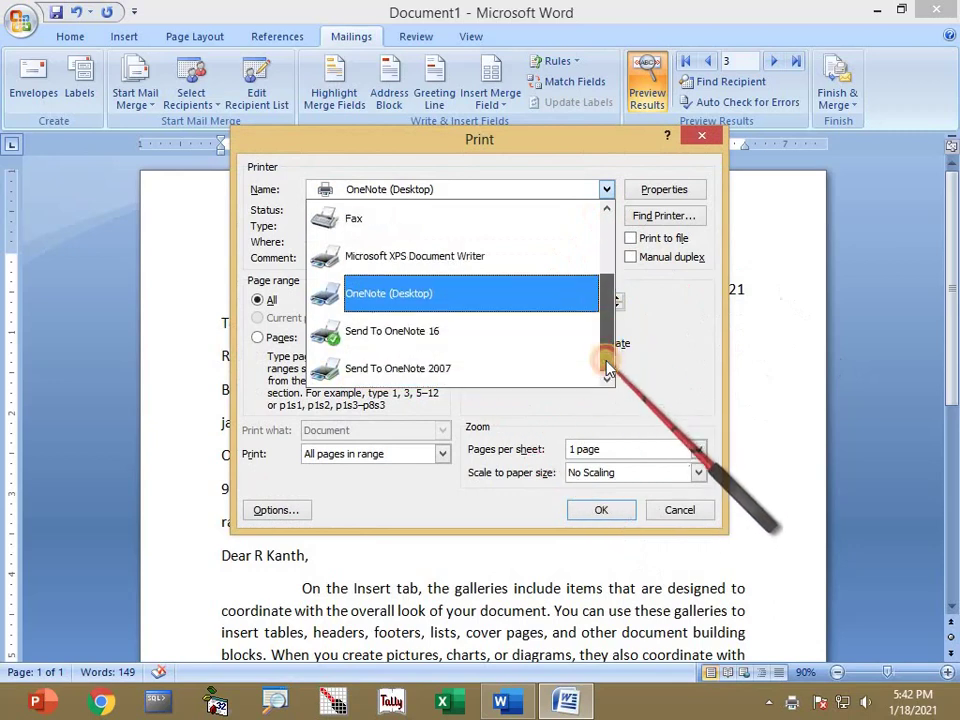
{"action": "left_click", "coordinate": [453, 370]}
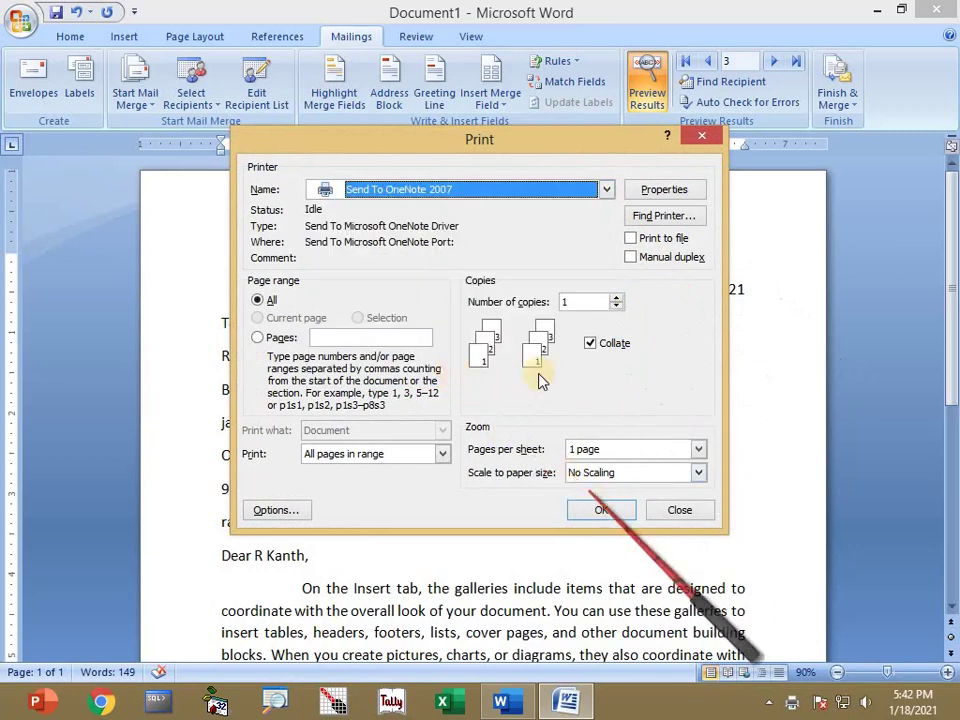
{"action": "left_click", "coordinate": [602, 508]}
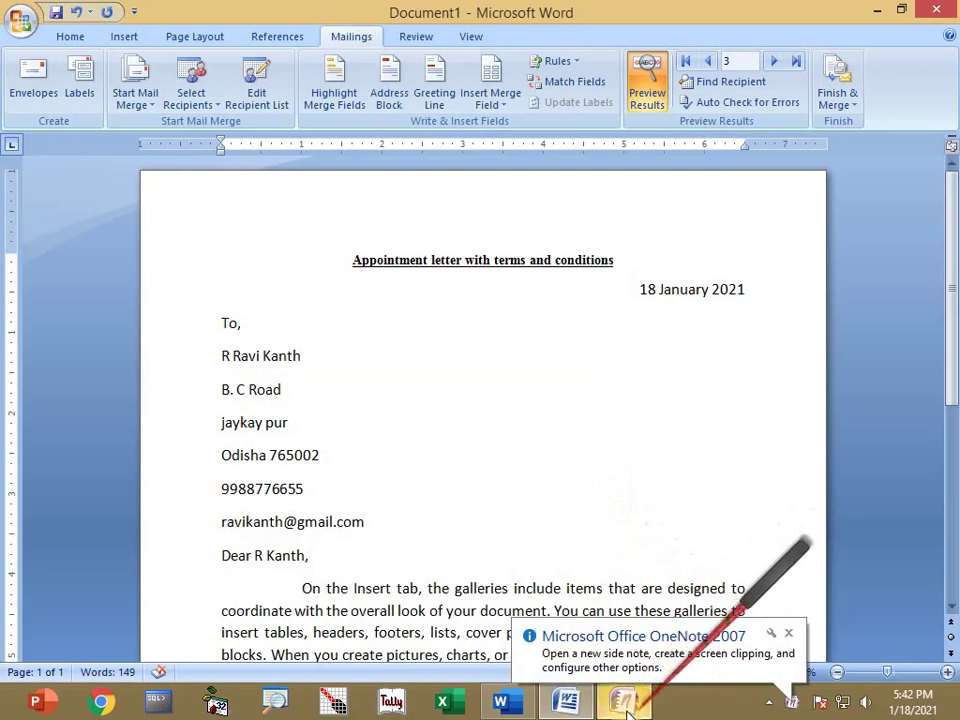
Step: Maximize OneNote, scroll through the page of printed merged letters, then close OneNote
{"action": "left_click", "coordinate": [628, 702]}
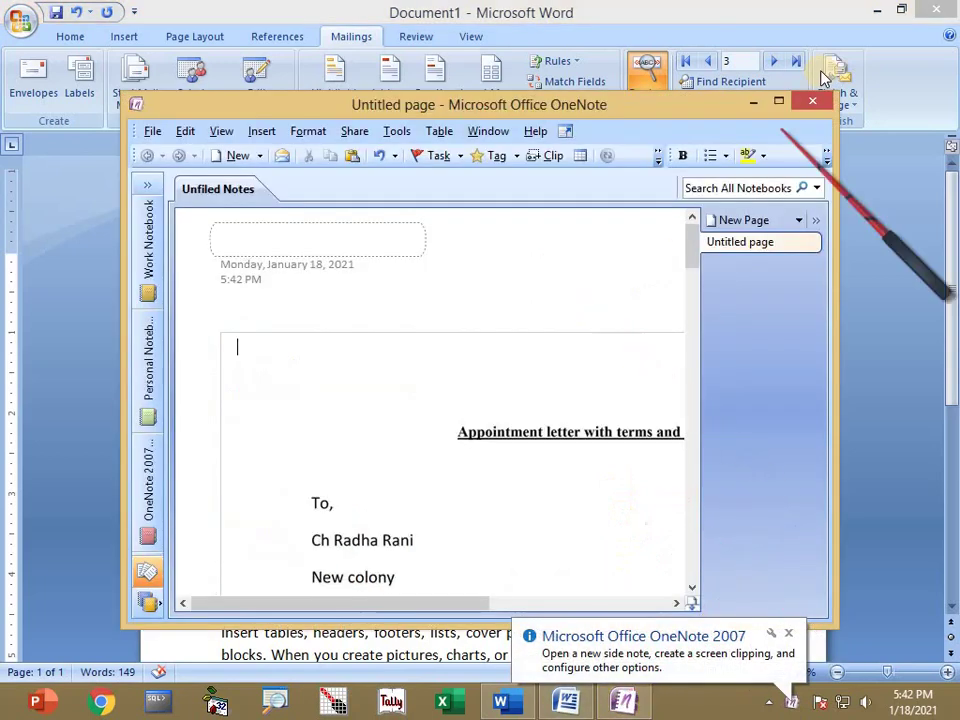
{"action": "left_click", "coordinate": [784, 101]}
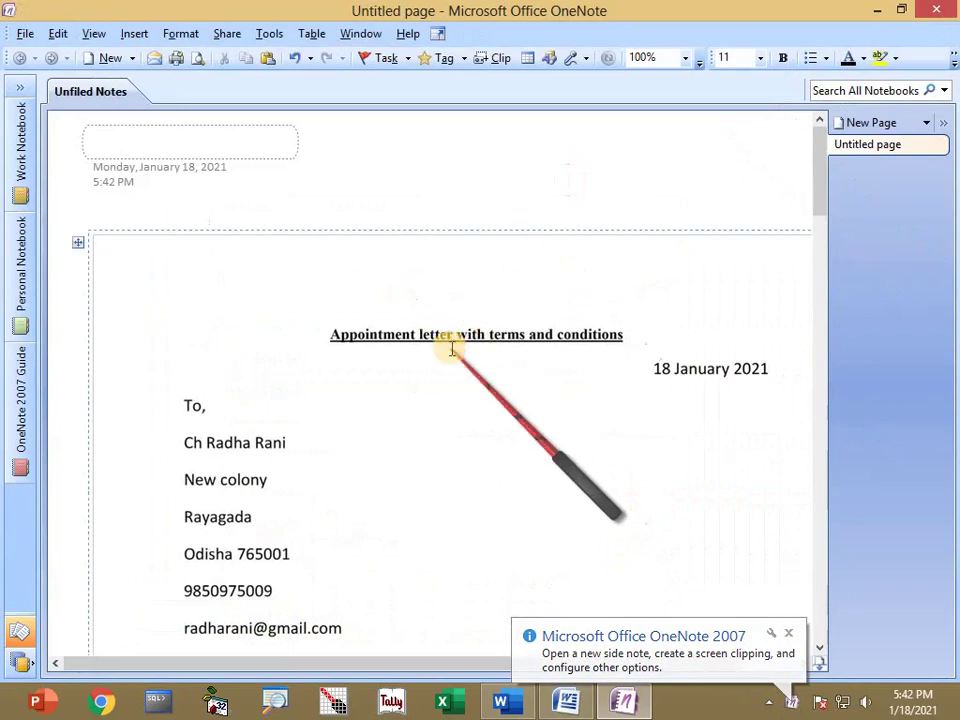
{"action": "scroll", "coordinate": [452, 348], "scroll_direction": "down", "scroll_amount": 3}
{"action": "scroll", "coordinate": [452, 348], "scroll_direction": "down", "scroll_amount": 1}
{"action": "scroll", "coordinate": [452, 348], "scroll_direction": "down", "scroll_amount": 1}
{"action": "scroll", "coordinate": [452, 348], "scroll_direction": "down", "scroll_amount": 2}
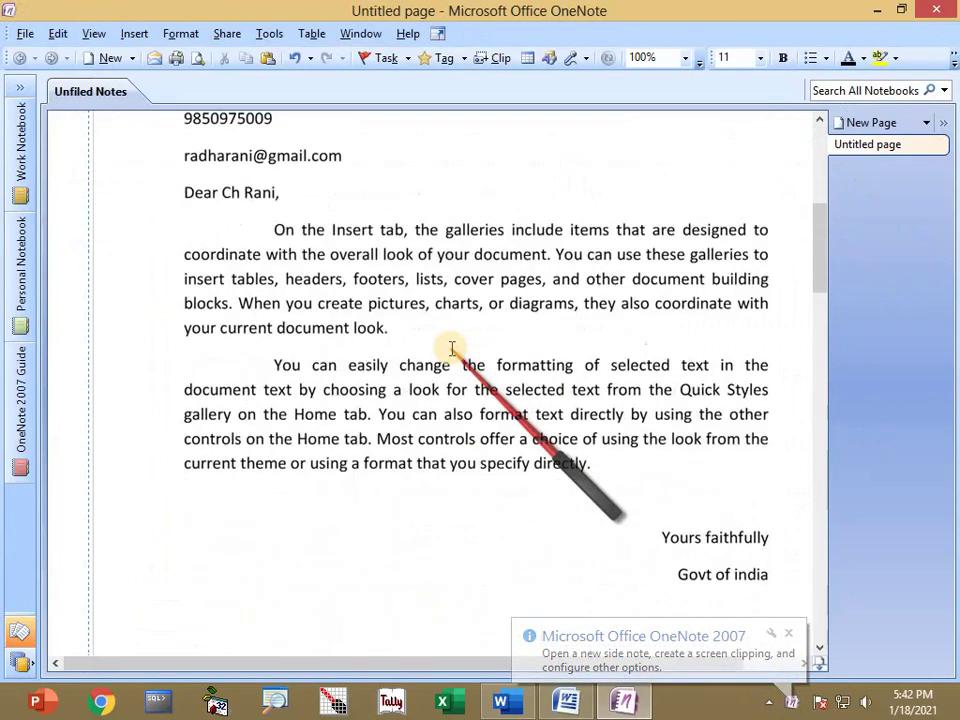
{"action": "scroll", "coordinate": [452, 348], "scroll_direction": "down", "scroll_amount": 5}
{"action": "scroll", "coordinate": [452, 348], "scroll_direction": "down", "scroll_amount": 3}
{"action": "scroll", "coordinate": [452, 348], "scroll_direction": "down", "scroll_amount": 1}
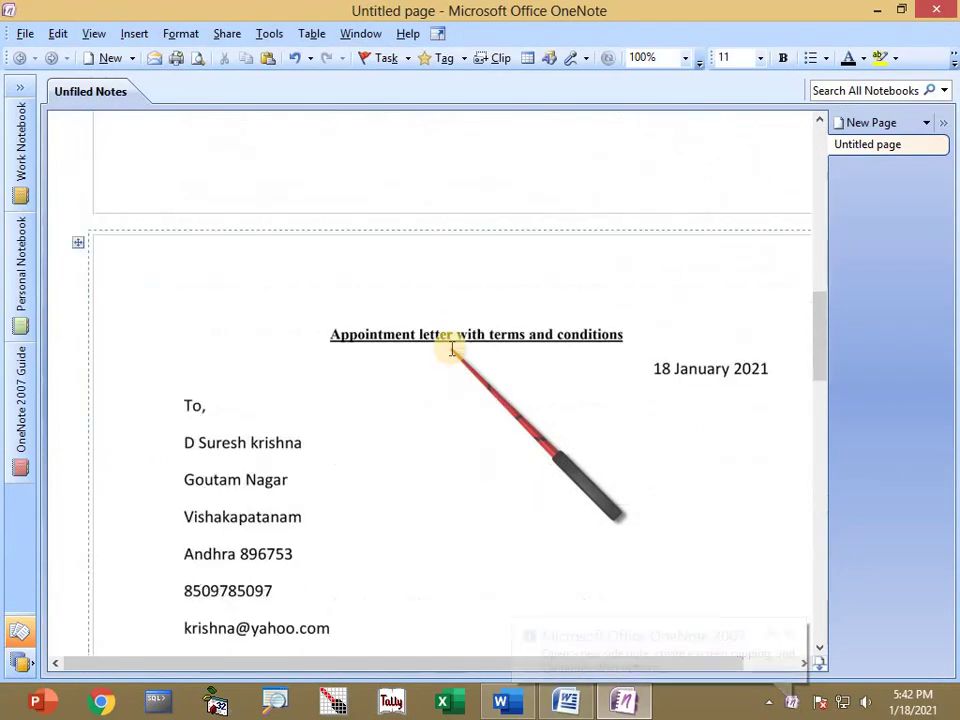
{"action": "scroll", "coordinate": [452, 348], "scroll_direction": "down", "scroll_amount": 2}
{"action": "scroll", "coordinate": [452, 348], "scroll_direction": "down", "scroll_amount": 1}
{"action": "scroll", "coordinate": [452, 348], "scroll_direction": "down", "scroll_amount": 3}
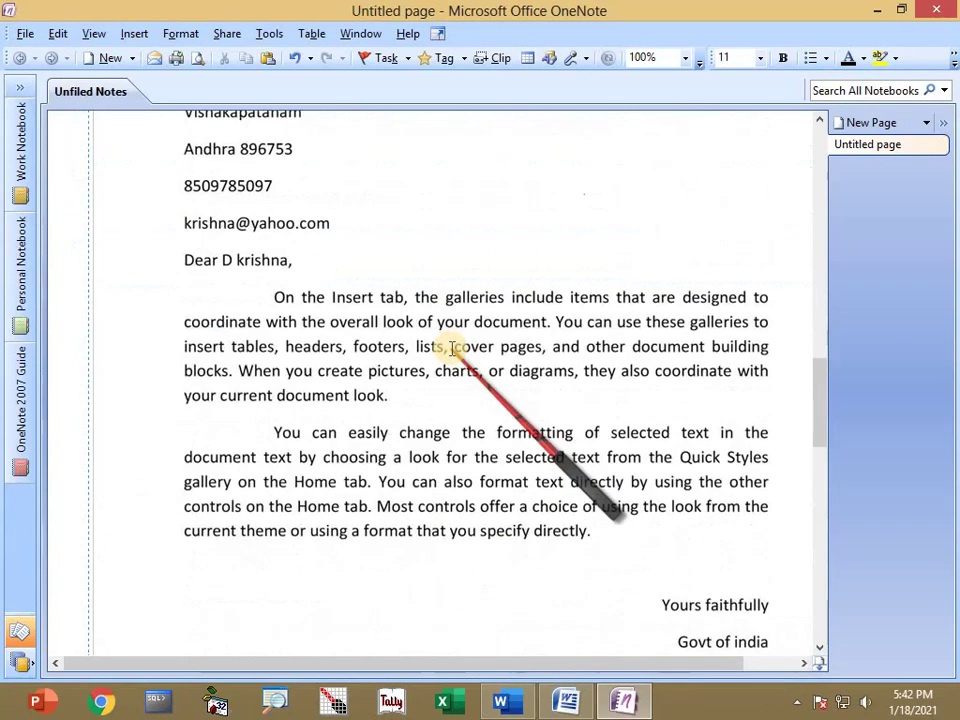
{"action": "scroll", "coordinate": [452, 348], "scroll_direction": "down", "scroll_amount": 3}
{"action": "scroll", "coordinate": [452, 348], "scroll_direction": "down", "scroll_amount": 3}
{"action": "scroll", "coordinate": [452, 348], "scroll_direction": "down", "scroll_amount": 3}
{"action": "scroll", "coordinate": [452, 348], "scroll_direction": "down", "scroll_amount": 2}
{"action": "scroll", "coordinate": [452, 348], "scroll_direction": "down", "scroll_amount": 3}
{"action": "scroll", "coordinate": [452, 348], "scroll_direction": "down", "scroll_amount": 2}
{"action": "scroll", "coordinate": [452, 348], "scroll_direction": "down", "scroll_amount": 2}
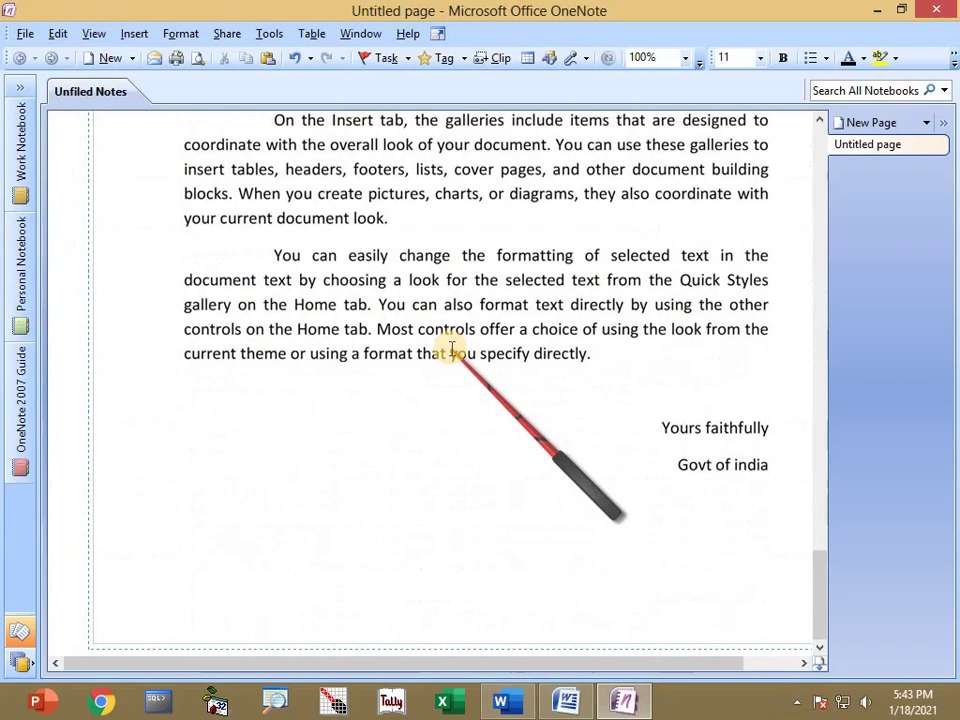
{"action": "scroll", "coordinate": [452, 348], "scroll_direction": "up", "scroll_amount": 2}
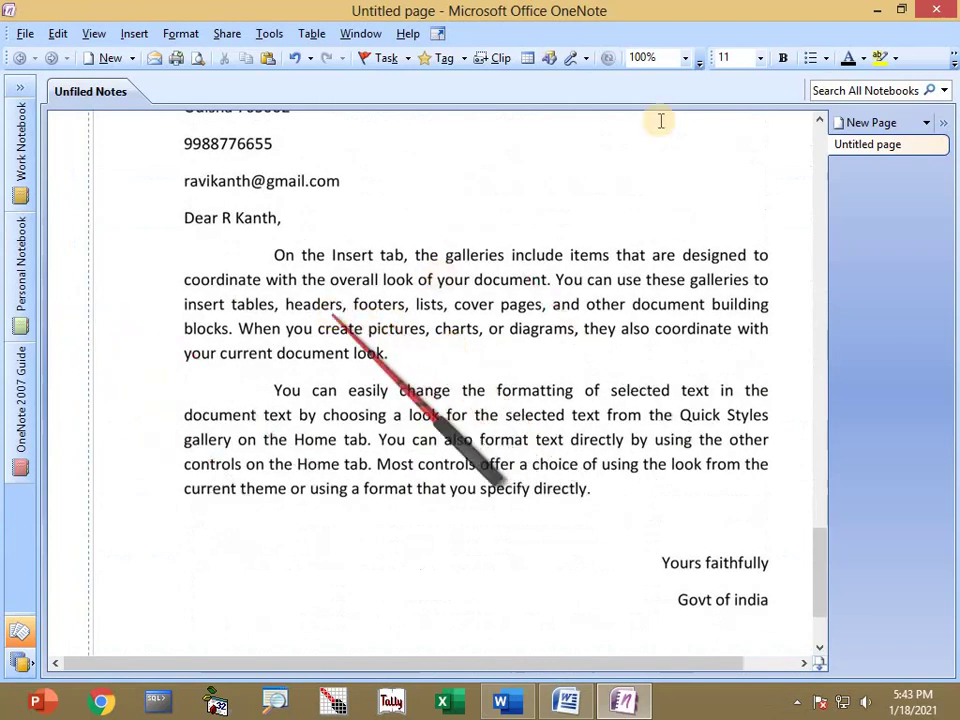
{"action": "left_click", "coordinate": [936, 10]}
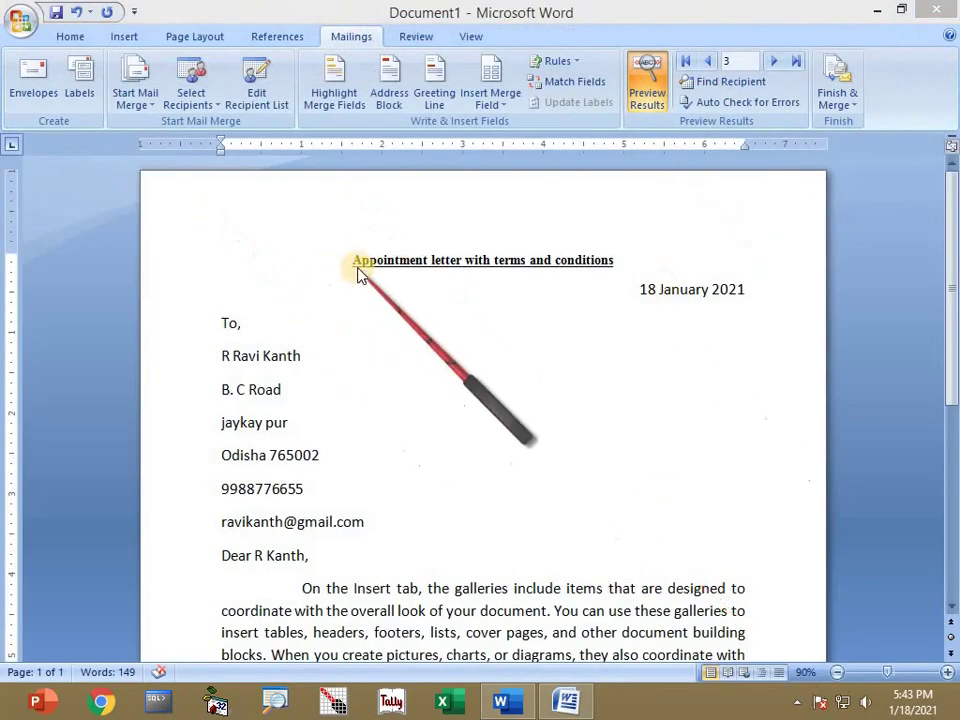
Step: Select the letter text and paste a copy onto page 2
{"action": "mouse_move", "coordinate": [354, 262]}
{"action": "left_mouse_down"}
{"action": "mouse_move", "coordinate": [690, 708]}
{"action": "mouse_move", "coordinate": [775, 595]}
{"action": "left_mouse_up"}
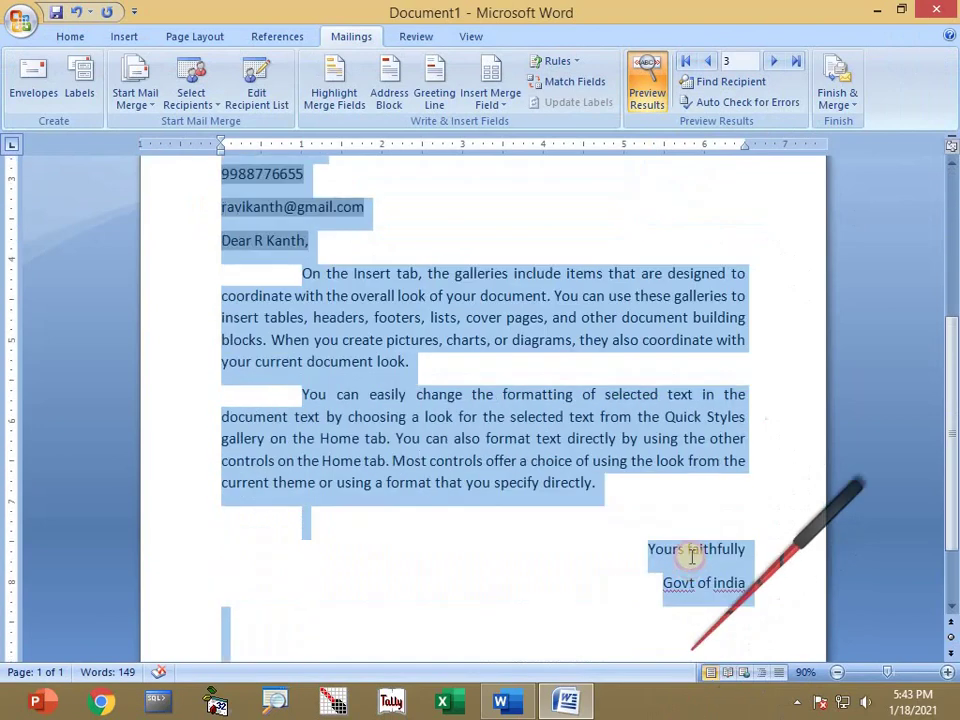
{"action": "left_click", "coordinate": [767, 610]}
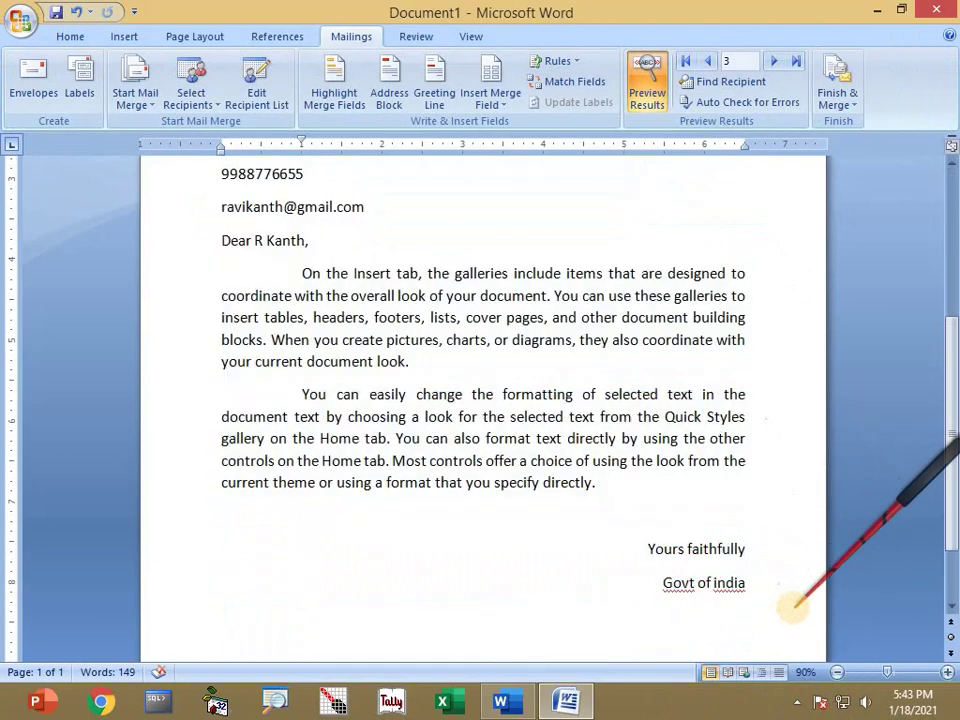
{"action": "scroll", "coordinate": [793, 605], "scroll_direction": "down", "scroll_amount": 3}
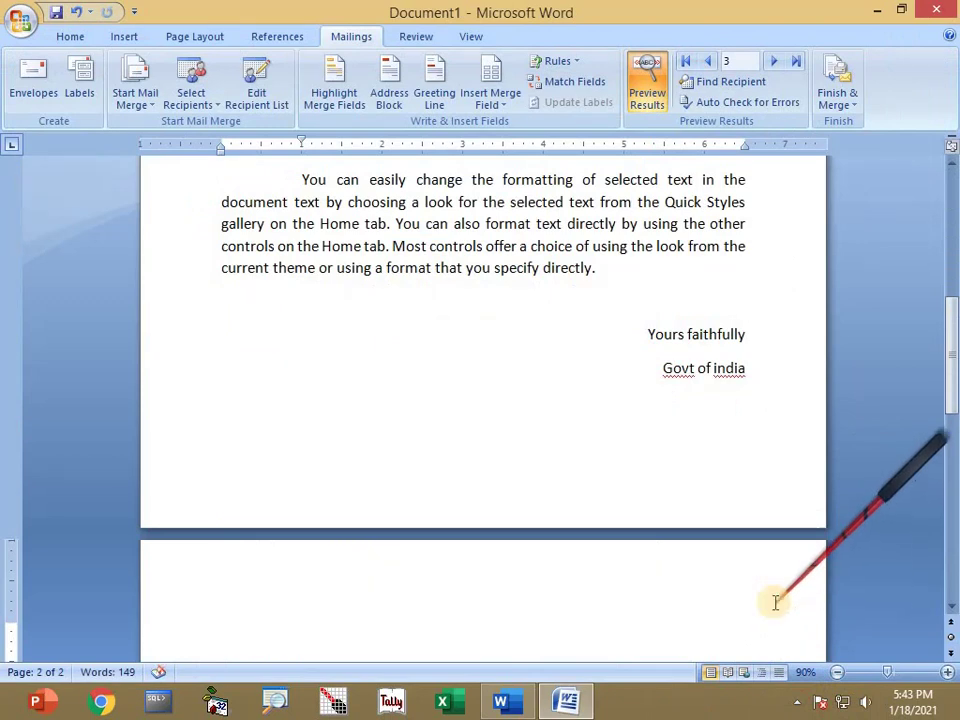
{"action": "key", "text": "ctrl+v"}
{"action": "scroll", "coordinate": [647, 505], "scroll_direction": "down", "scroll_amount": 3}
{"action": "scroll", "coordinate": [361, 360], "scroll_direction": "down", "scroll_amount": 2}
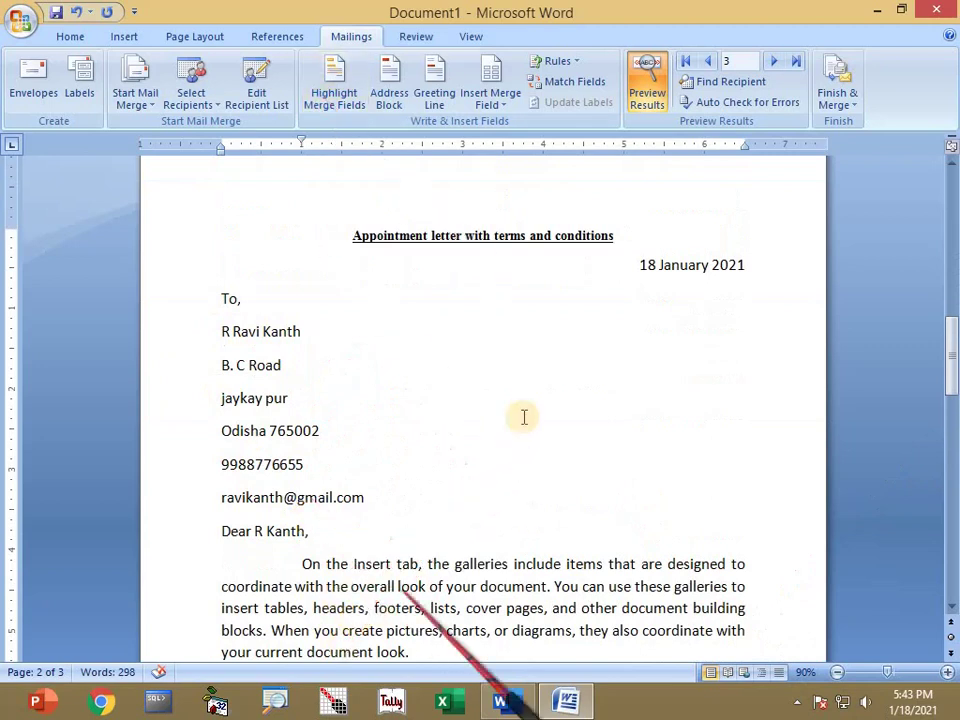
{"action": "scroll", "coordinate": [274, 407], "scroll_direction": "up", "scroll_amount": 1}
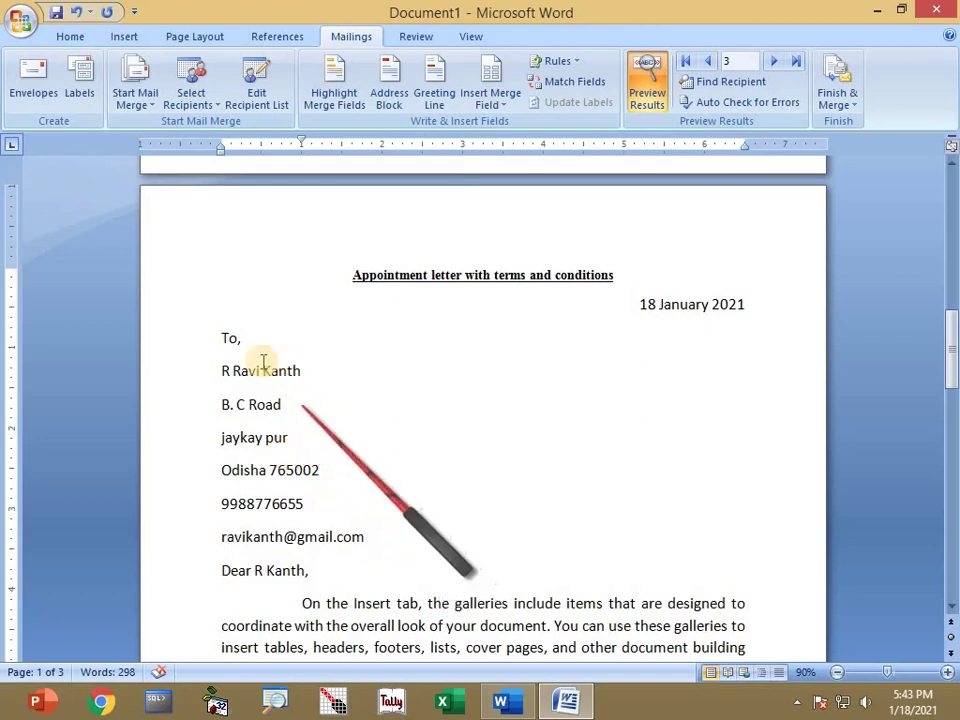
Step: Scroll back up the letter and dismiss the OneNote first-run warning with OK
{"action": "scroll", "coordinate": [381, 466], "scroll_direction": "up", "scroll_amount": 3}
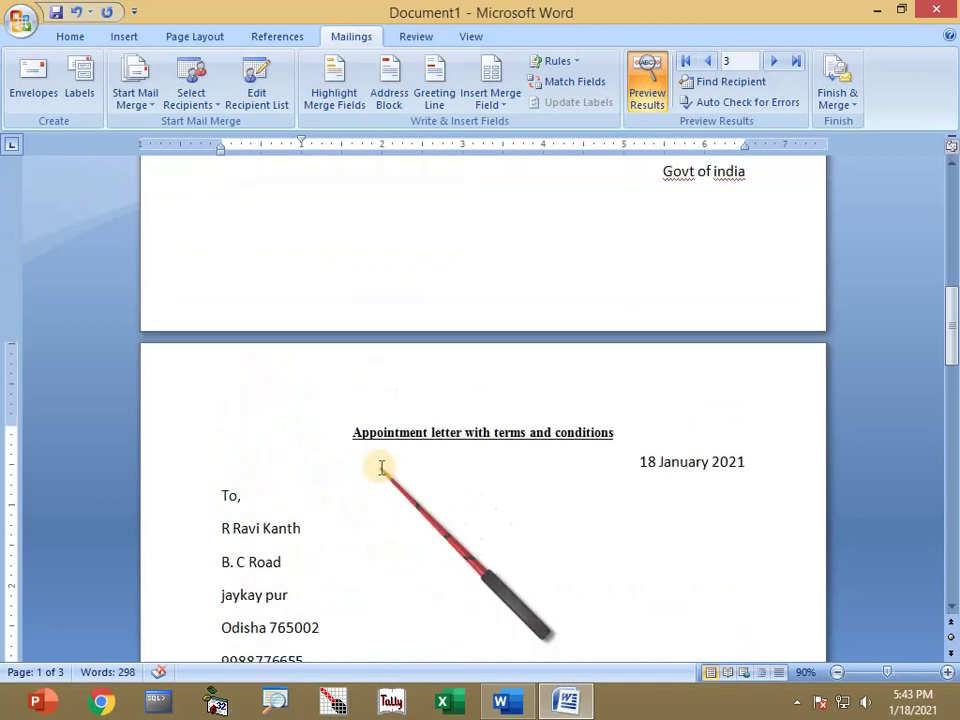
{"action": "scroll", "coordinate": [383, 455], "scroll_direction": "up", "scroll_amount": 3}
{"action": "scroll", "coordinate": [388, 443], "scroll_direction": "up", "scroll_amount": 2}
{"action": "scroll", "coordinate": [392, 443], "scroll_direction": "down", "scroll_amount": 2}
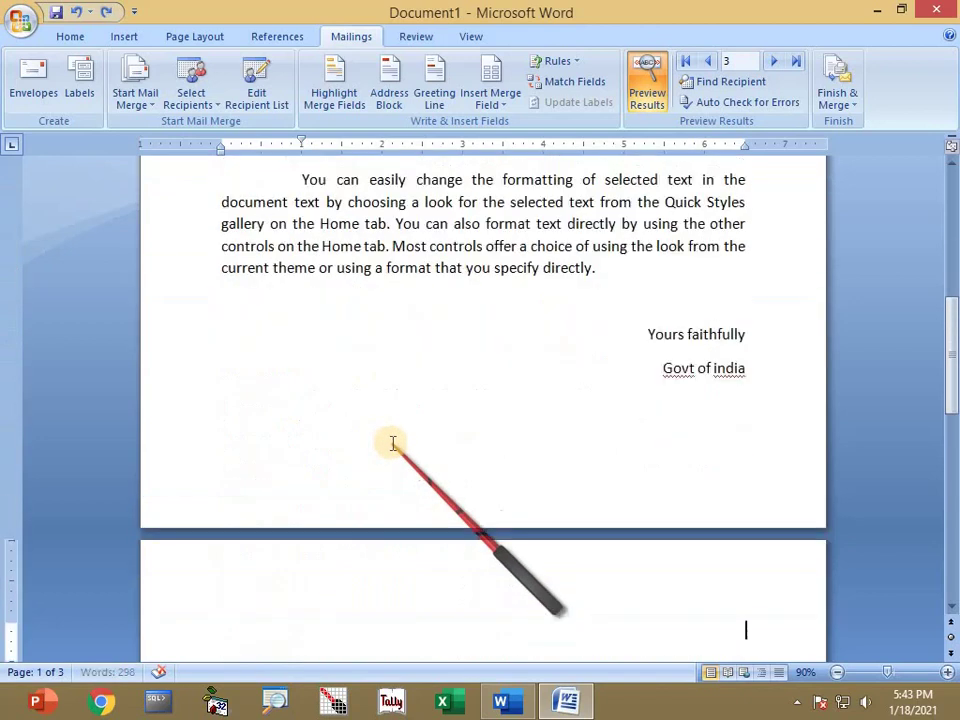
{"action": "scroll", "coordinate": [417, 439], "scroll_direction": "up", "scroll_amount": 3}
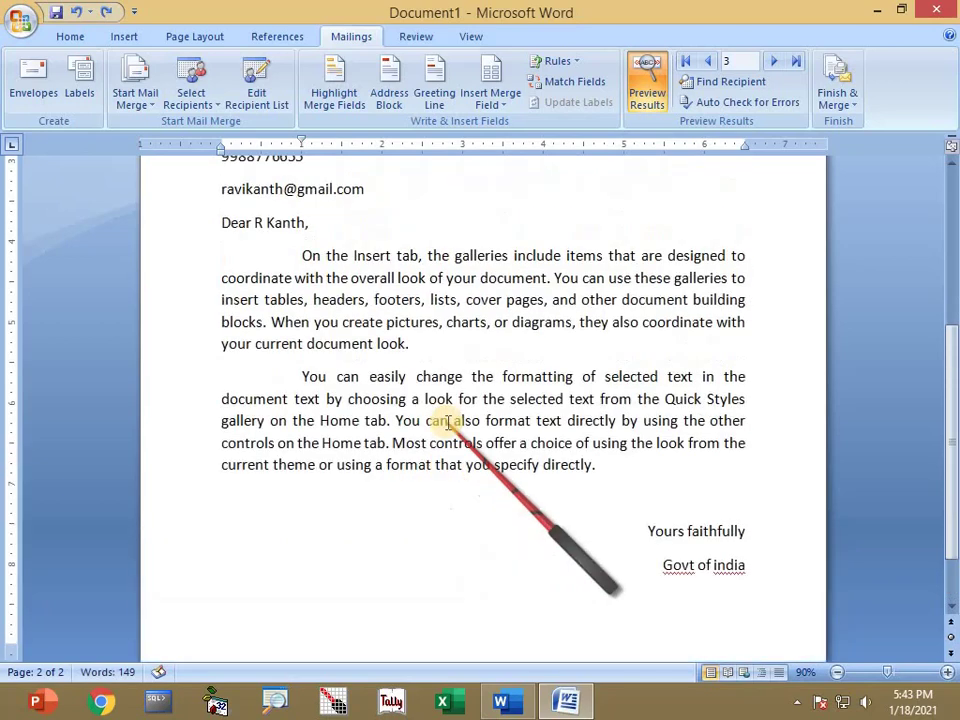
{"action": "scroll", "coordinate": [439, 400], "scroll_direction": "up", "scroll_amount": 3}
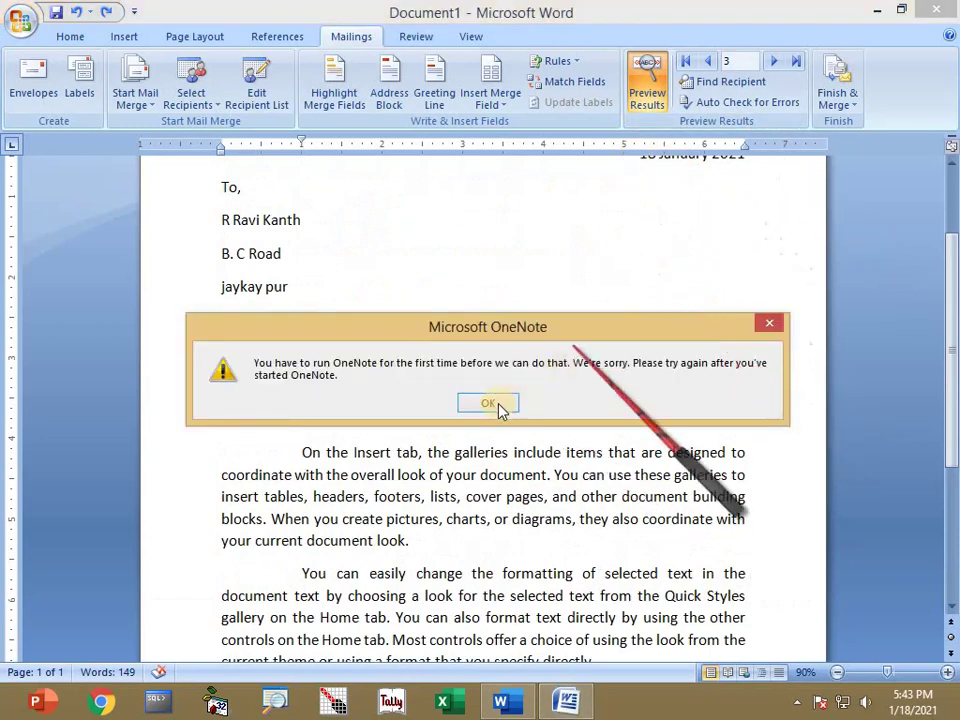
{"action": "left_click", "coordinate": [490, 403]}
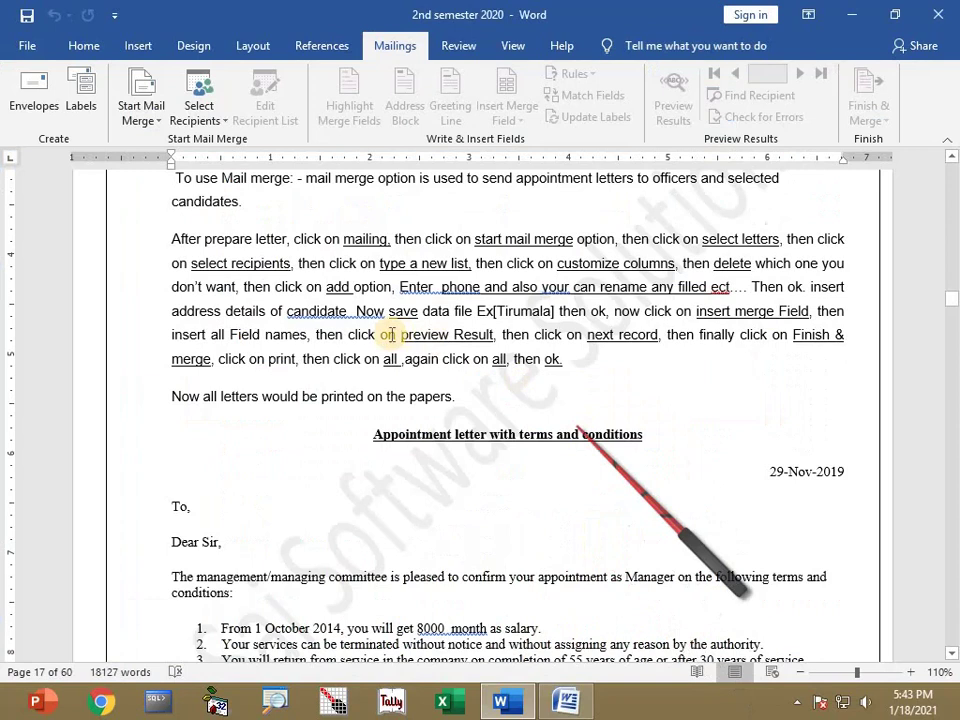
Step: Read the mail merge steps in the 2nd semester 2020 document, then switch back to Document1
{"action": "left_click", "coordinate": [598, 311]}
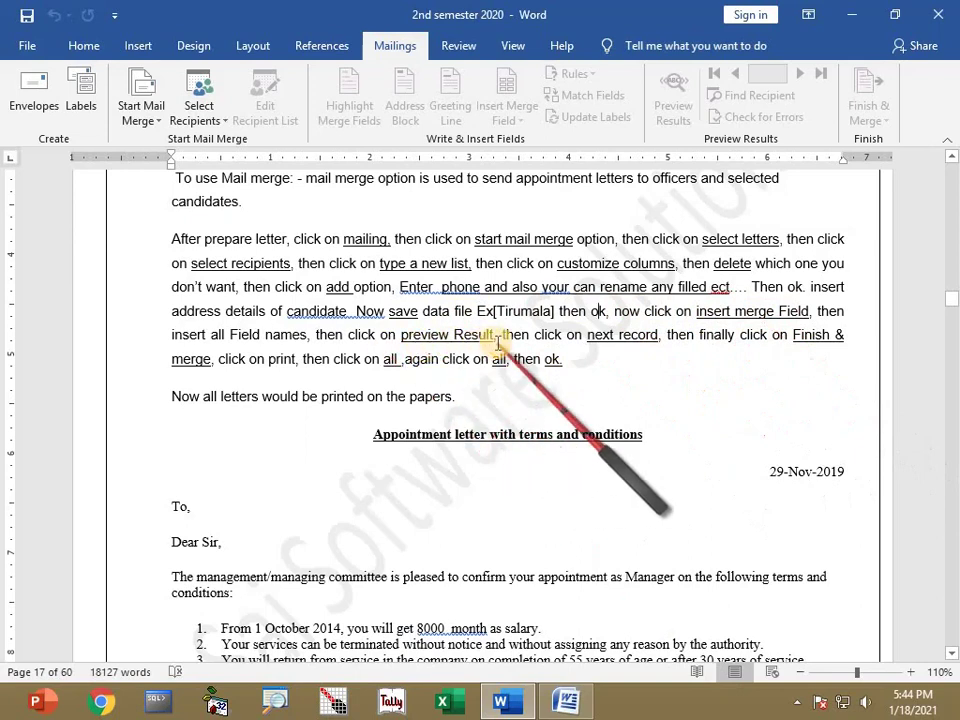
{"action": "left_click", "coordinate": [598, 313]}
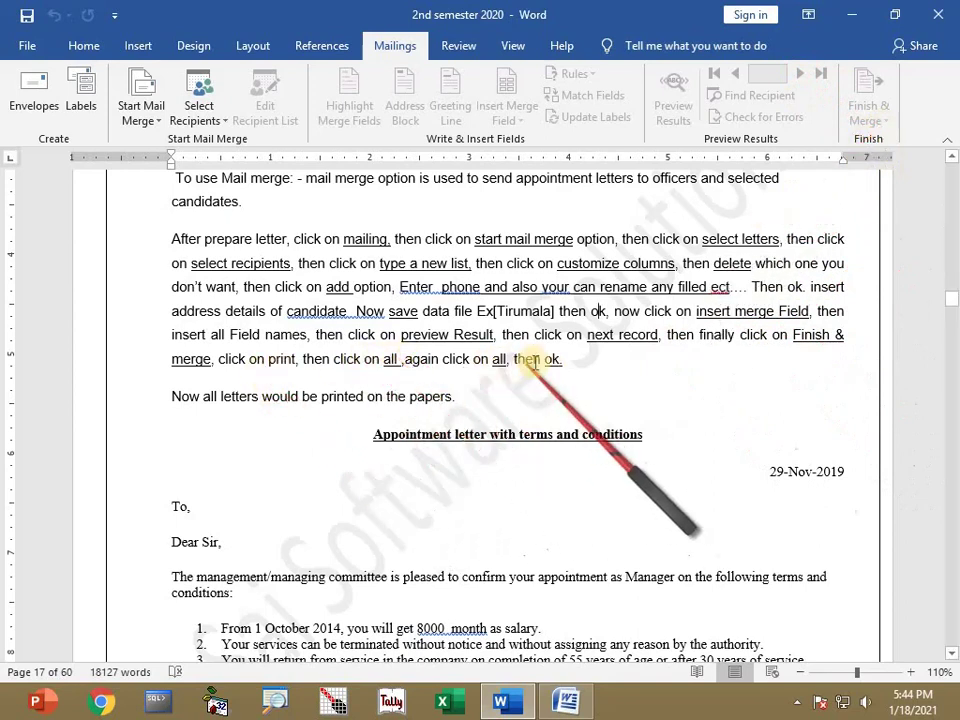
{"action": "left_click", "coordinate": [576, 368]}
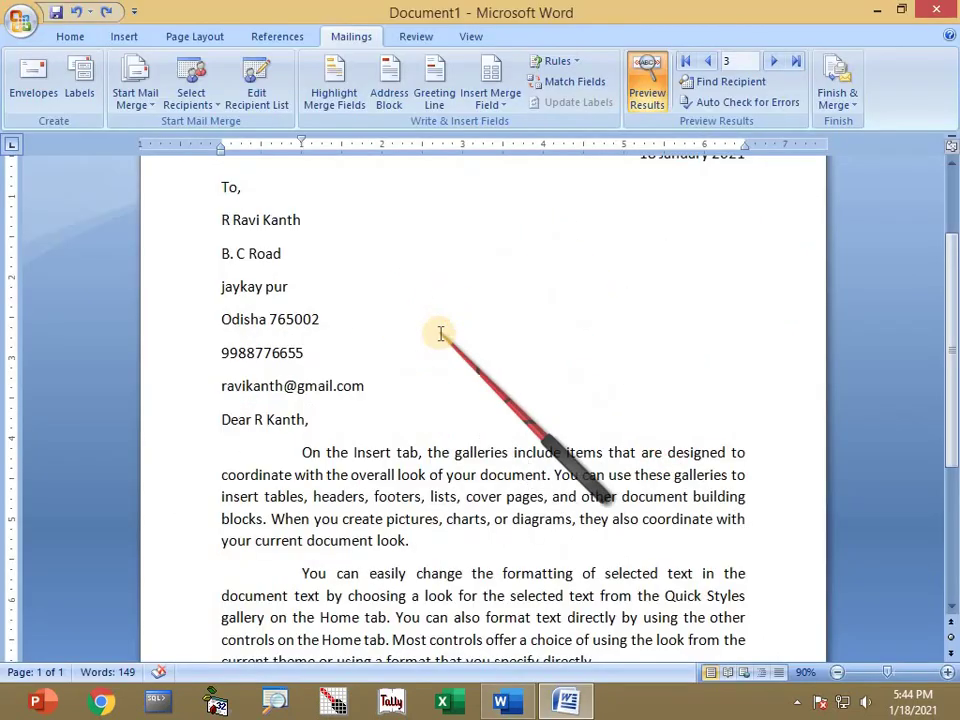
{"action": "scroll", "coordinate": [330, 320], "scroll_direction": "up", "scroll_amount": 3}
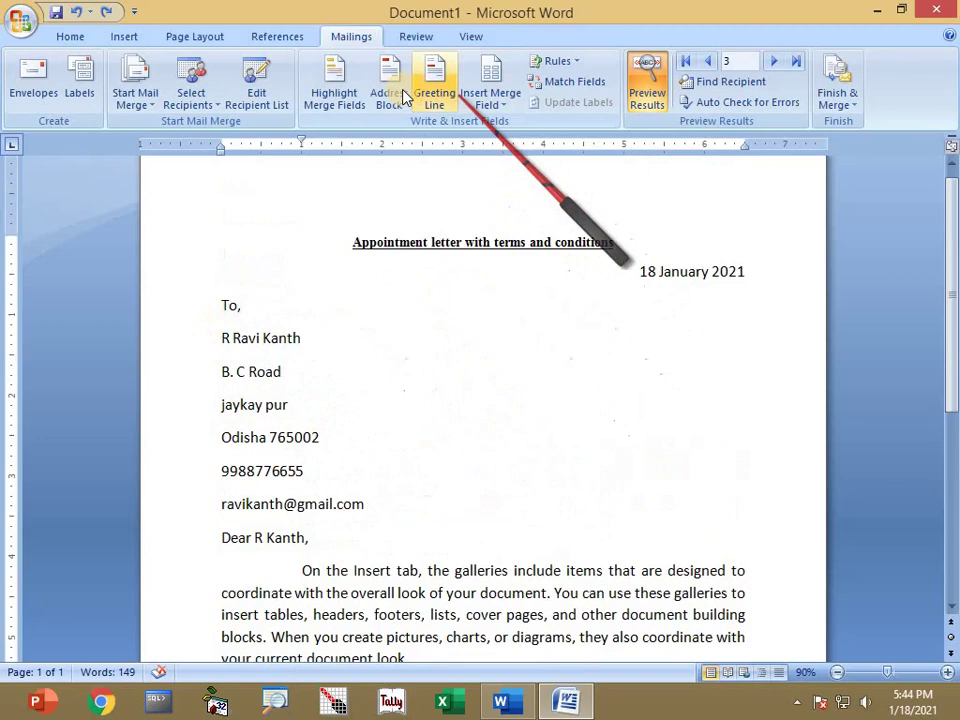
Step: Highlight the merge fields, toggle Preview Results off and on, and step back to record 1
{"action": "left_click", "coordinate": [337, 103]}
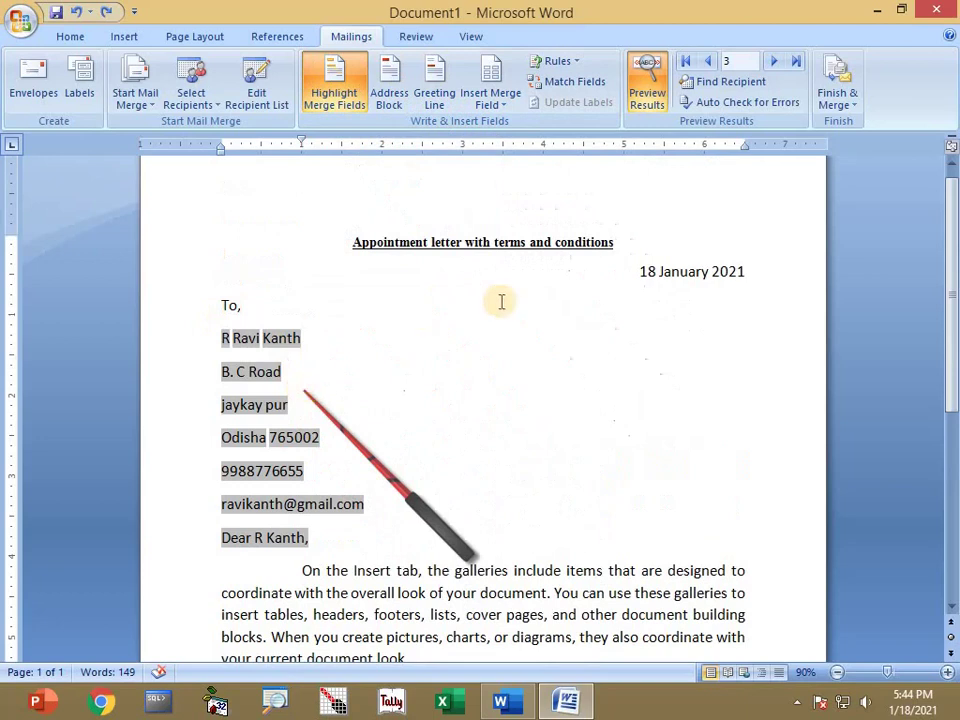
{"action": "left_click", "coordinate": [647, 88]}
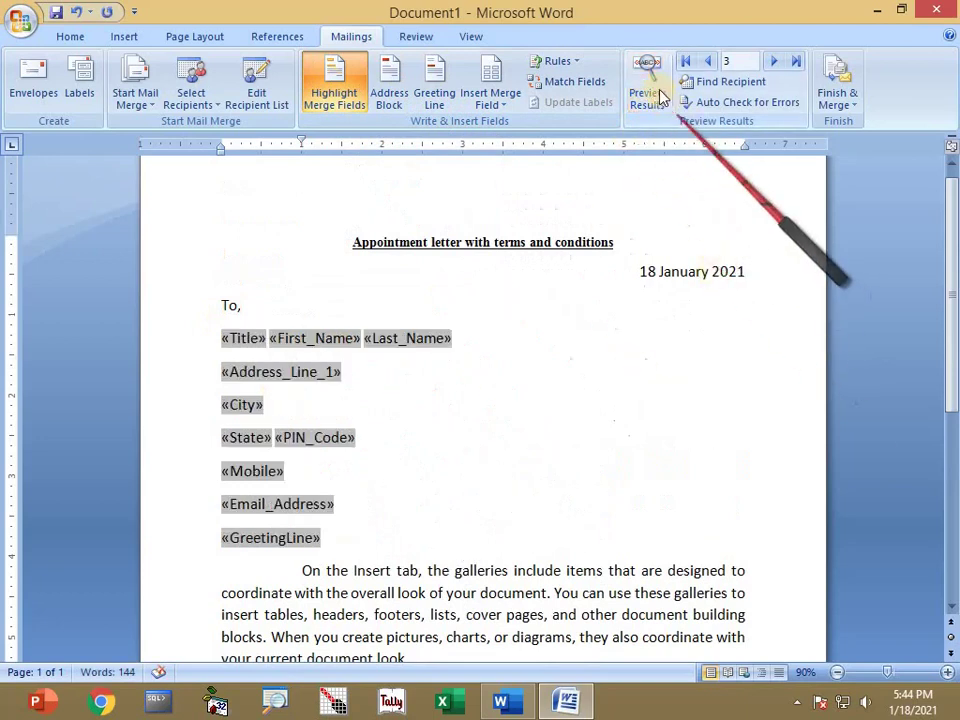
{"action": "left_click", "coordinate": [660, 97]}
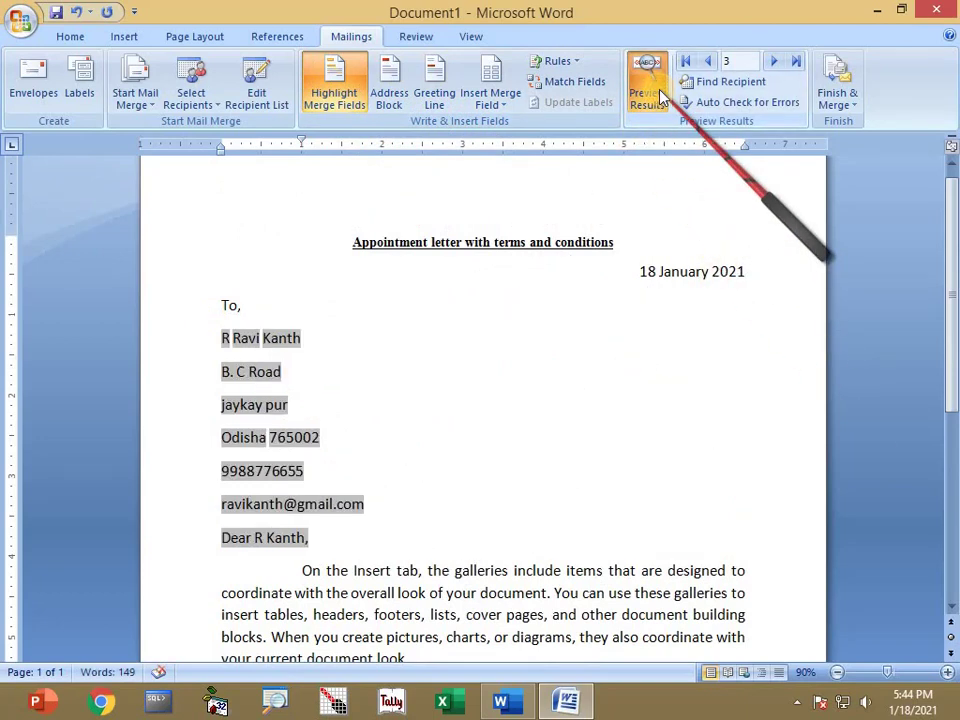
{"action": "left_click", "coordinate": [709, 62]}
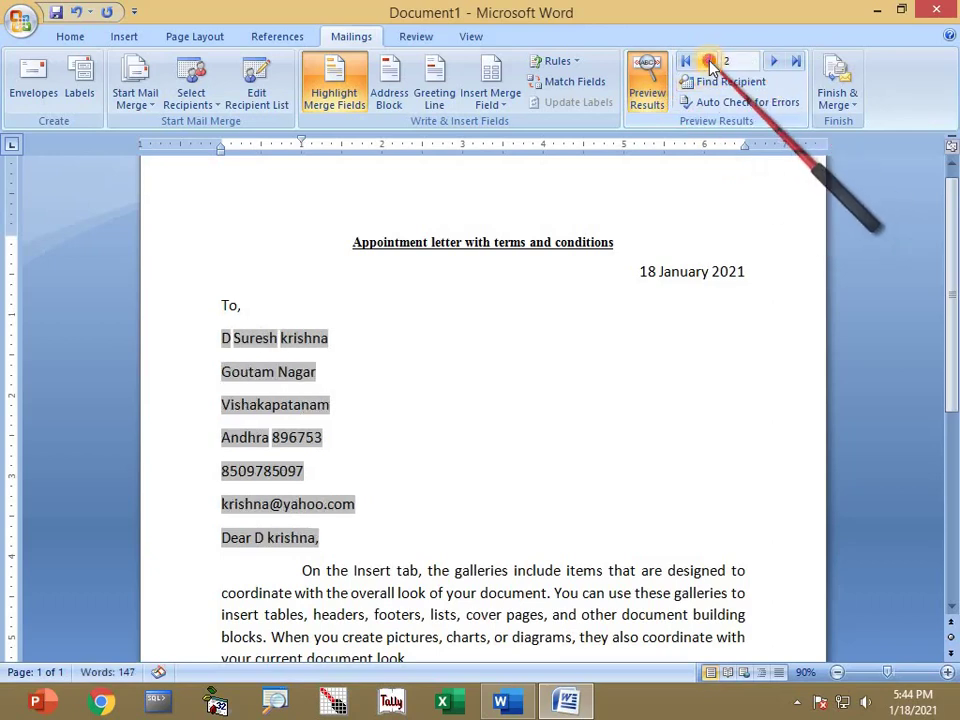
{"action": "left_click", "coordinate": [709, 62]}
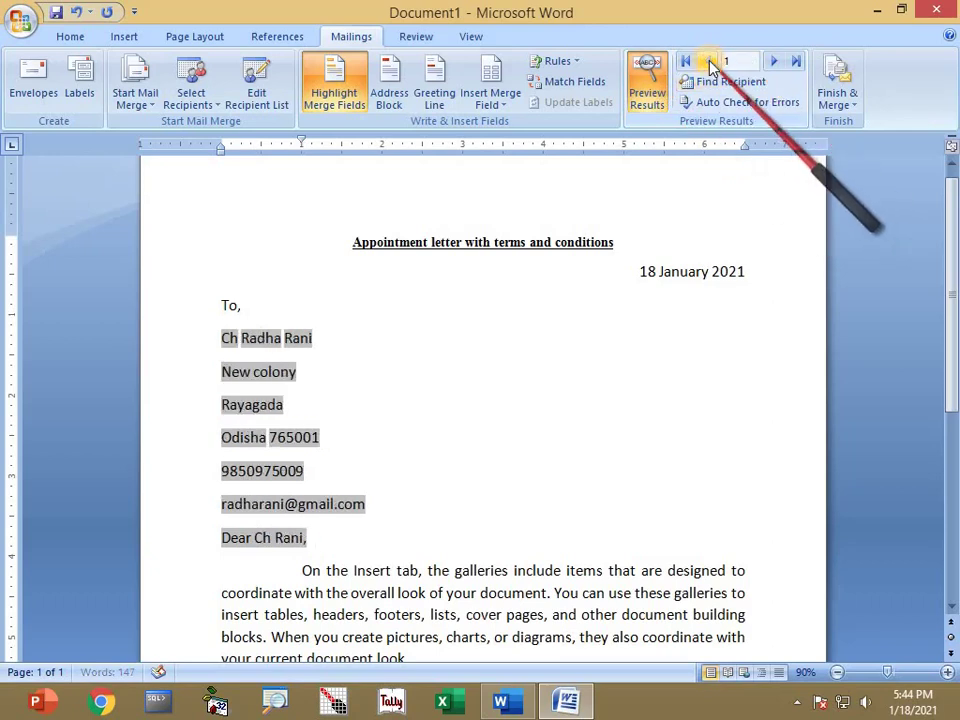
Step: Print all merged letters to Send To OneNote 2007 and bring up OneNote
{"action": "left_click", "coordinate": [853, 107]}
{"action": "left_click", "coordinate": [840, 145]}
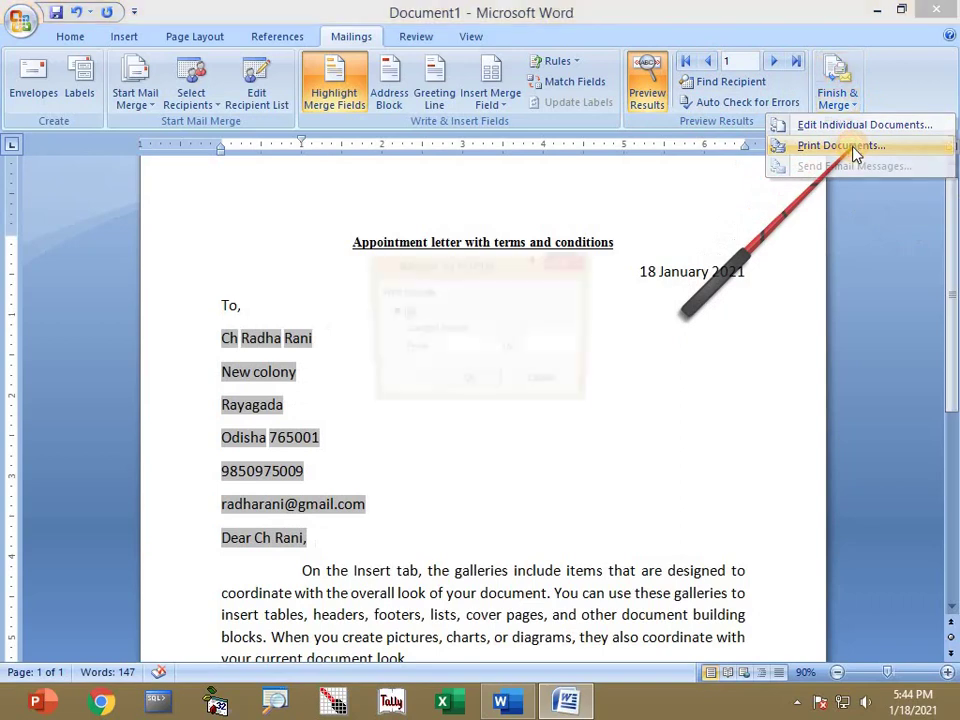
{"action": "left_click", "coordinate": [471, 396]}
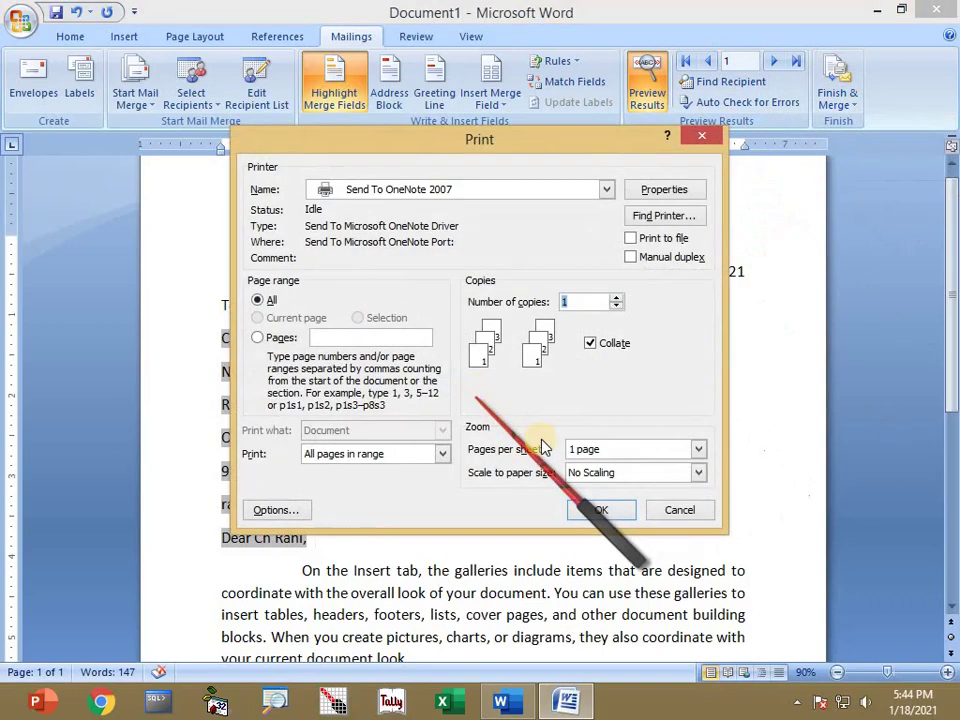
{"action": "left_click", "coordinate": [626, 507]}
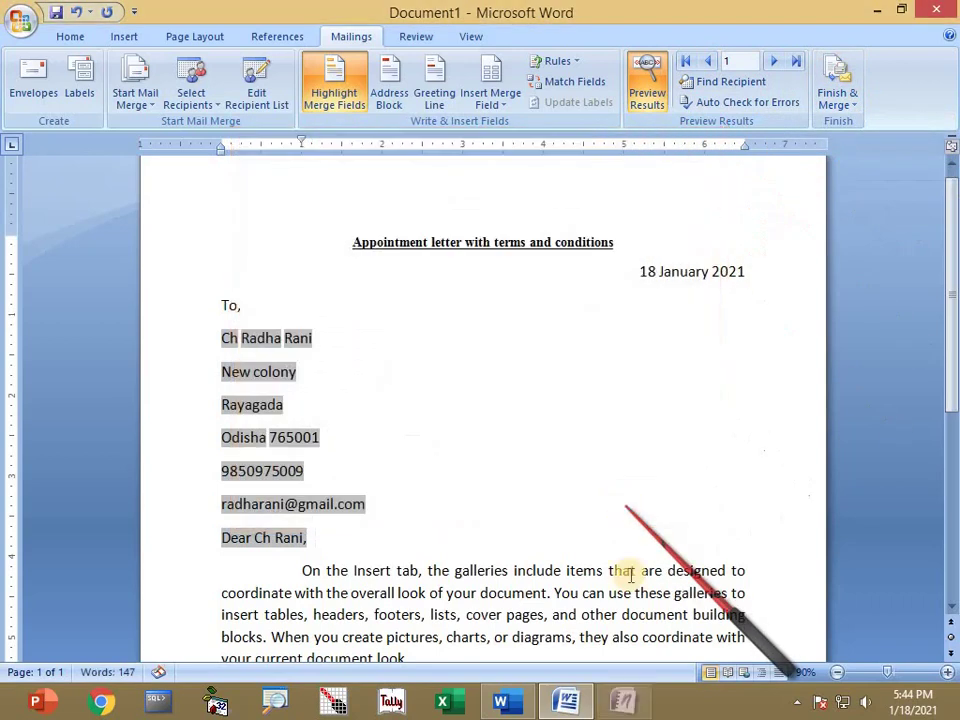
{"action": "left_click", "coordinate": [624, 704]}
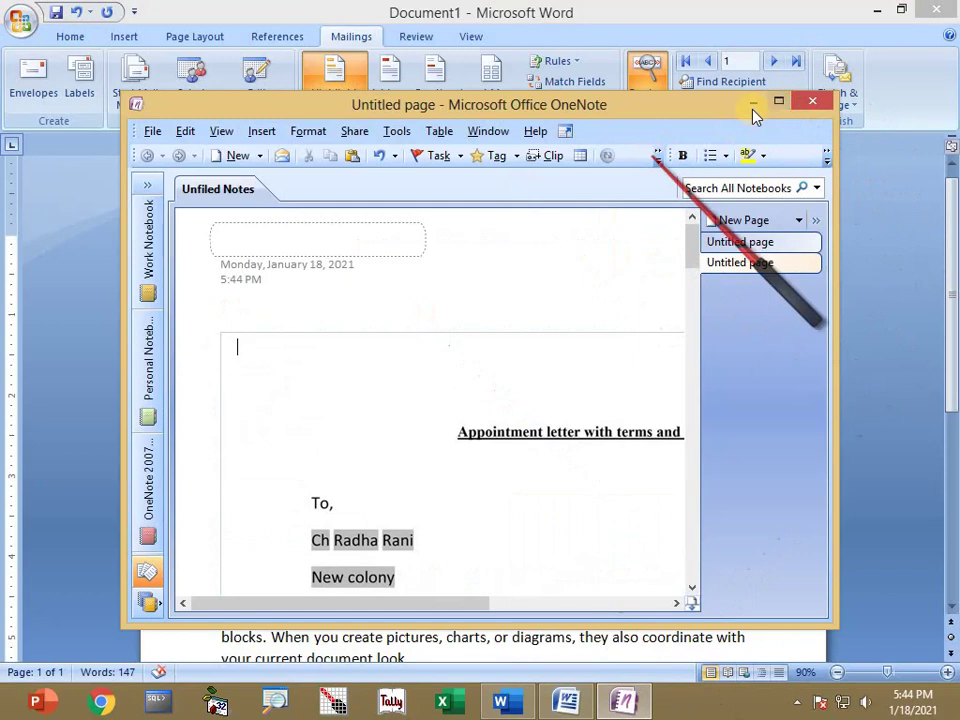
Step: Maximize OneNote, scroll through the printed appointment letters on the second Untitled page, then close it
{"action": "left_click", "coordinate": [782, 104]}
{"action": "scroll", "coordinate": [413, 415], "scroll_direction": "down", "scroll_amount": 5}
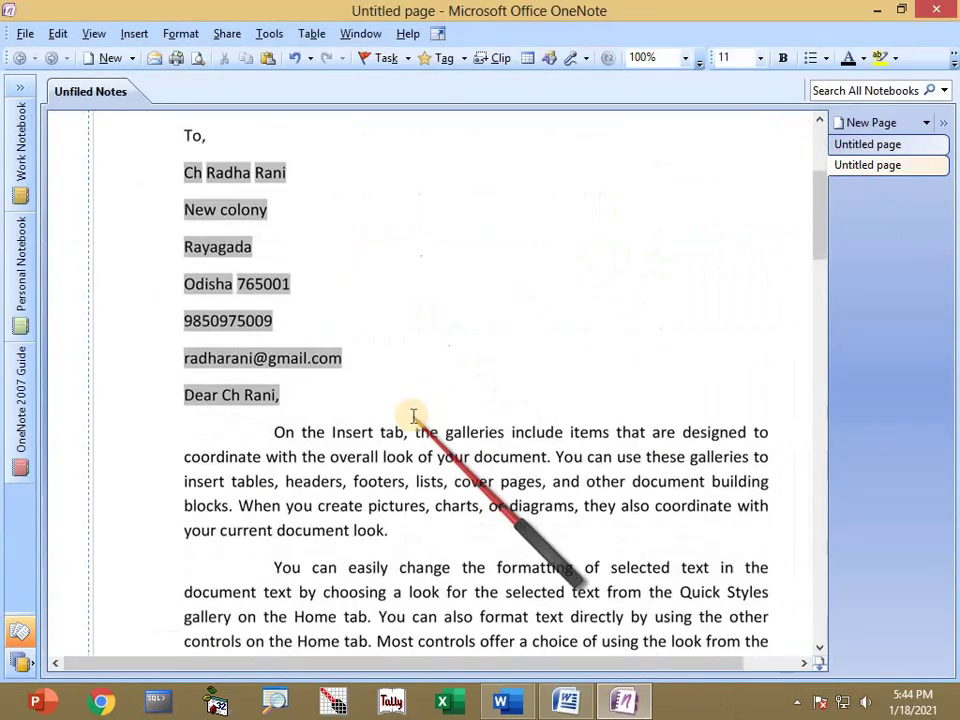
{"action": "scroll", "coordinate": [413, 415], "scroll_direction": "down", "scroll_amount": 4}
{"action": "scroll", "coordinate": [413, 415], "scroll_direction": "down", "scroll_amount": 4}
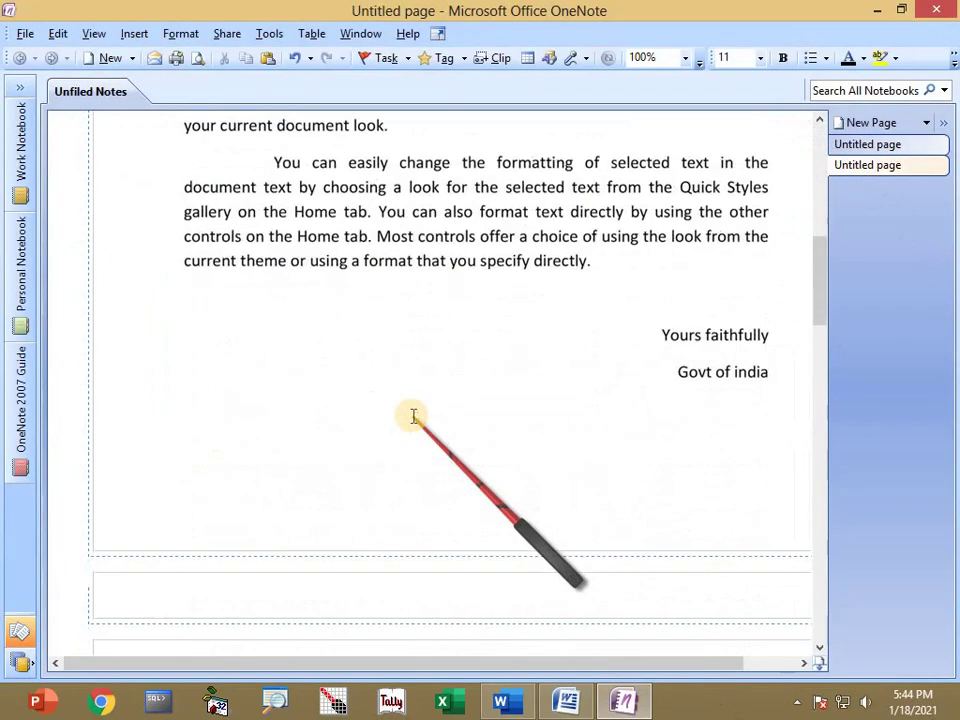
{"action": "scroll", "coordinate": [413, 415], "scroll_direction": "down", "scroll_amount": 3}
{"action": "scroll", "coordinate": [413, 415], "scroll_direction": "down", "scroll_amount": 5}
{"action": "scroll", "coordinate": [413, 415], "scroll_direction": "down", "scroll_amount": 5}
{"action": "scroll", "coordinate": [413, 415], "scroll_direction": "down", "scroll_amount": 4}
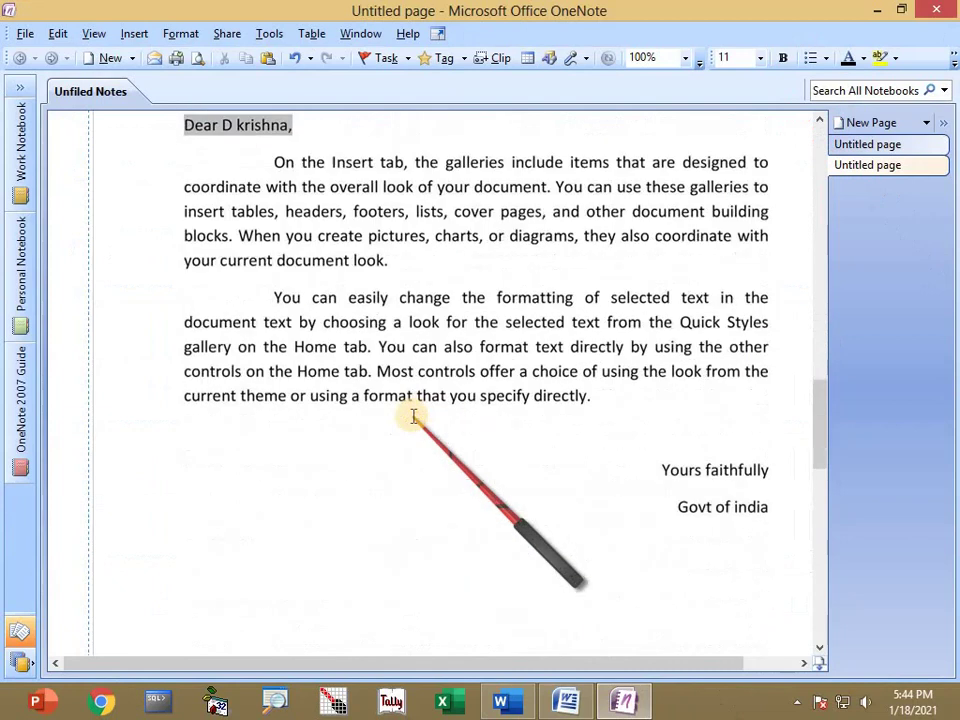
{"action": "scroll", "coordinate": [413, 415], "scroll_direction": "down", "scroll_amount": 6}
{"action": "scroll", "coordinate": [413, 415], "scroll_direction": "down", "scroll_amount": 8}
{"action": "scroll", "coordinate": [413, 415], "scroll_direction": "down", "scroll_amount": 3}
{"action": "scroll", "coordinate": [413, 413], "scroll_direction": "down", "scroll_amount": 3}
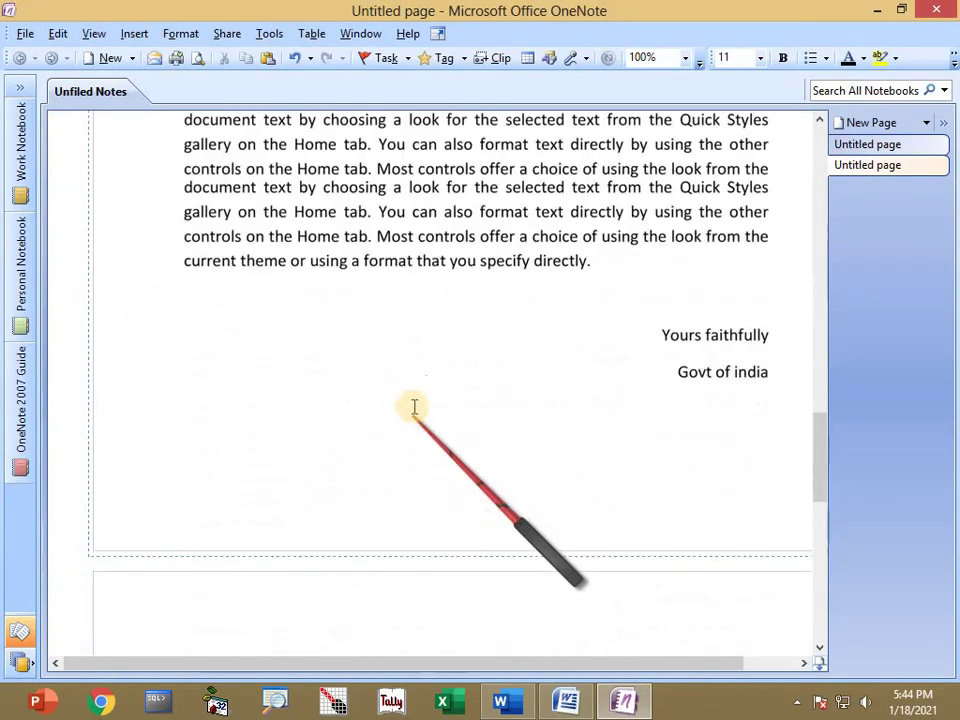
{"action": "scroll", "coordinate": [413, 413], "scroll_direction": "down", "scroll_amount": 7}
{"action": "scroll", "coordinate": [410, 412], "scroll_direction": "up", "scroll_amount": 4}
{"action": "scroll", "coordinate": [398, 411], "scroll_direction": "down", "scroll_amount": 3}
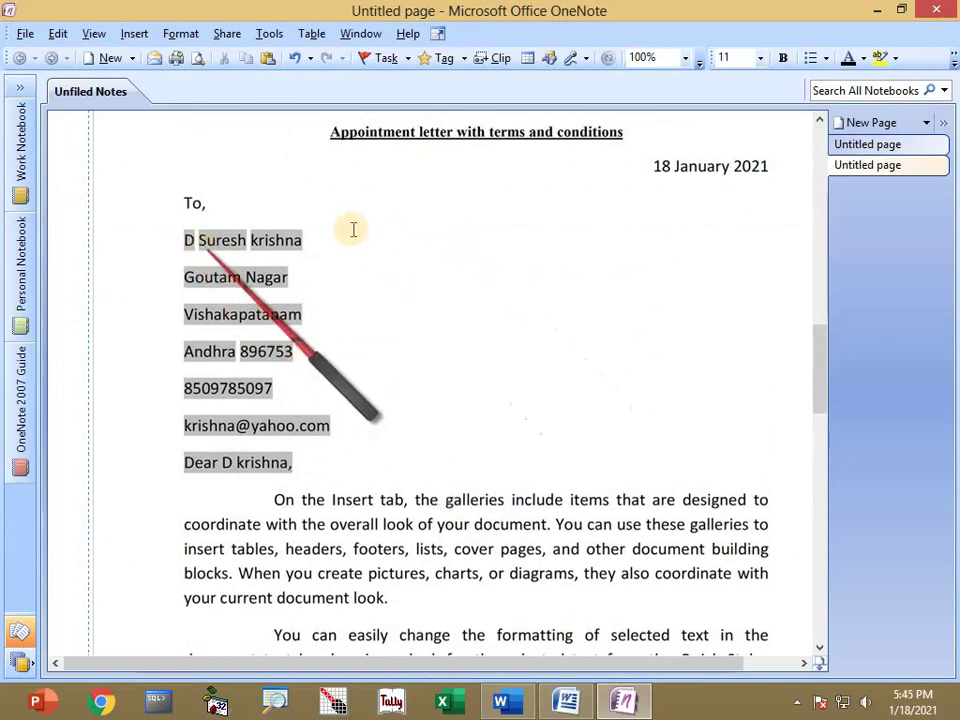
{"action": "scroll", "coordinate": [366, 352], "scroll_direction": "down", "scroll_amount": 4}
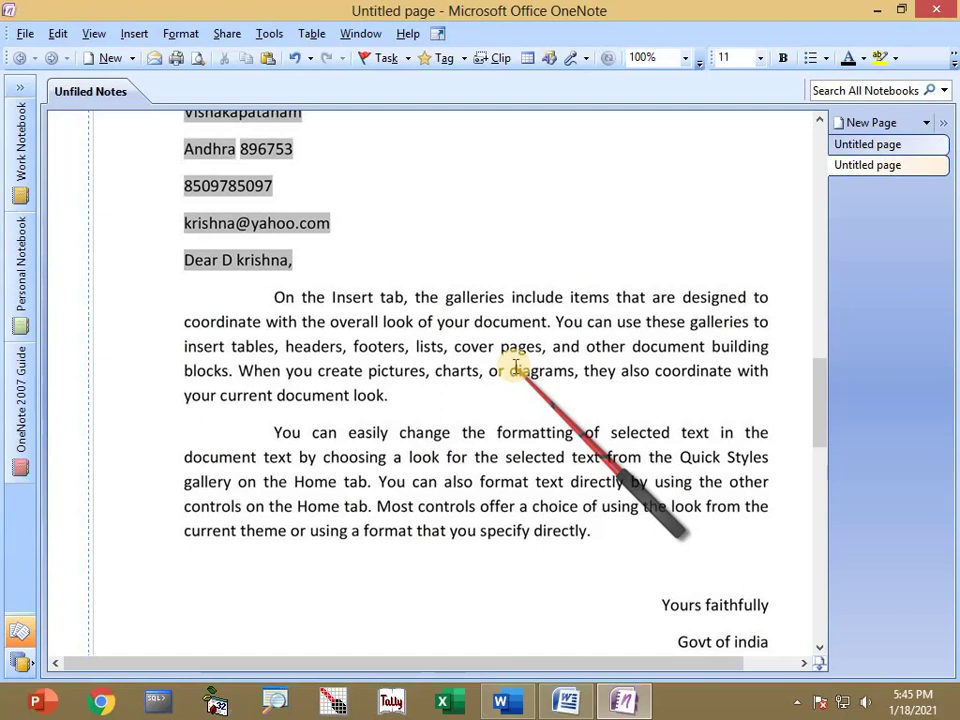
{"action": "scroll", "coordinate": [515, 358], "scroll_direction": "up", "scroll_amount": 5}
{"action": "scroll", "coordinate": [525, 313], "scroll_direction": "up", "scroll_amount": 5}
{"action": "scroll", "coordinate": [525, 311], "scroll_direction": "up", "scroll_amount": 10}
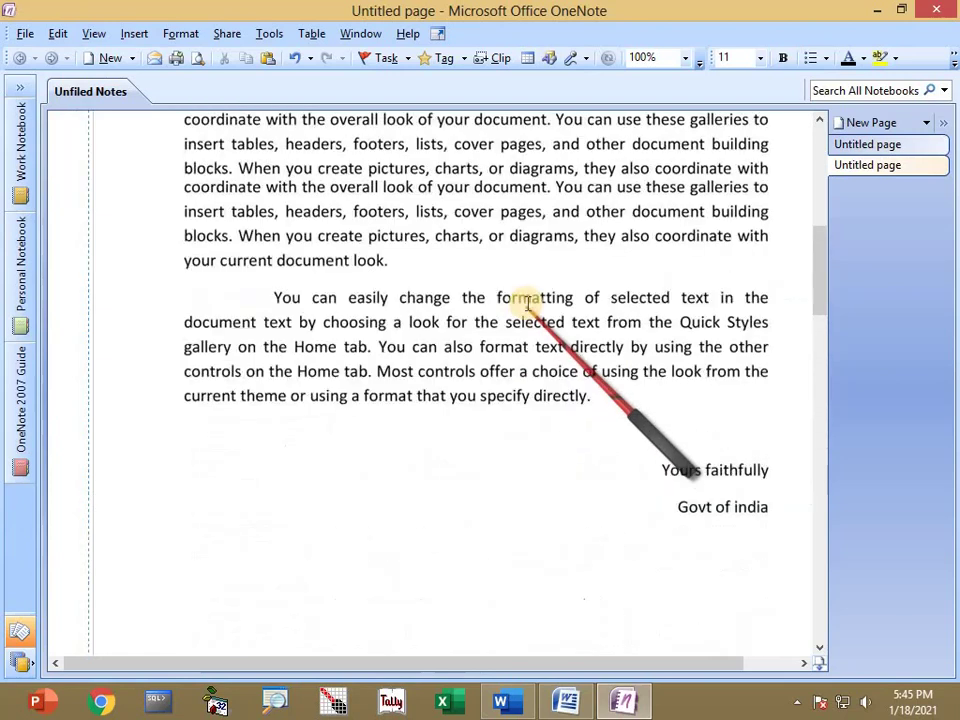
{"action": "scroll", "coordinate": [525, 310], "scroll_direction": "up", "scroll_amount": 10}
{"action": "scroll", "coordinate": [532, 295], "scroll_direction": "up", "scroll_amount": 3}
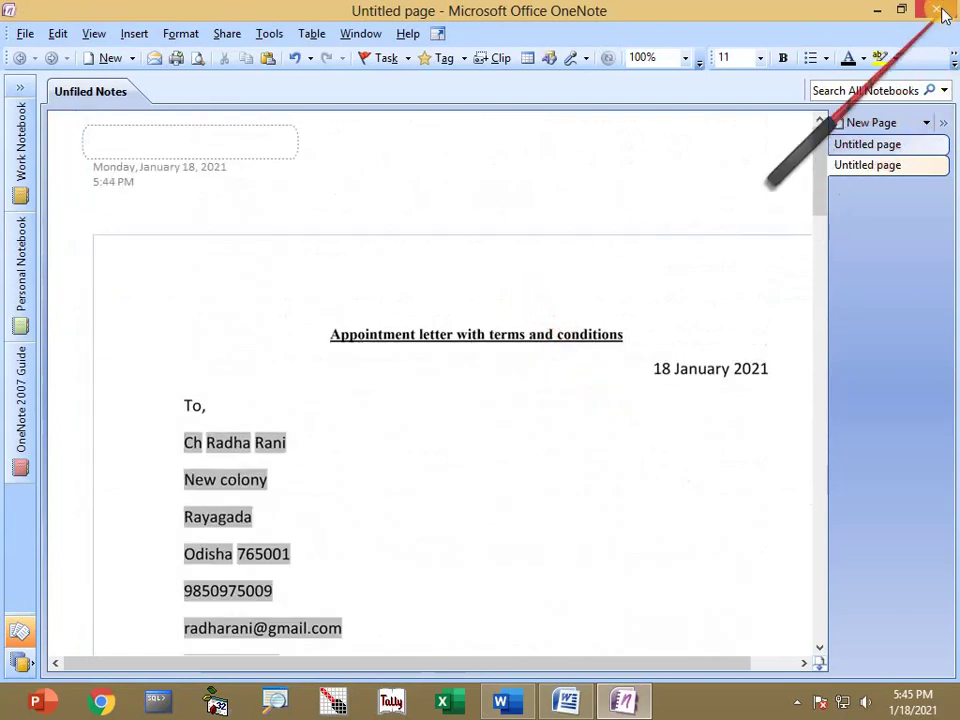
{"action": "left_click", "coordinate": [940, 12]}
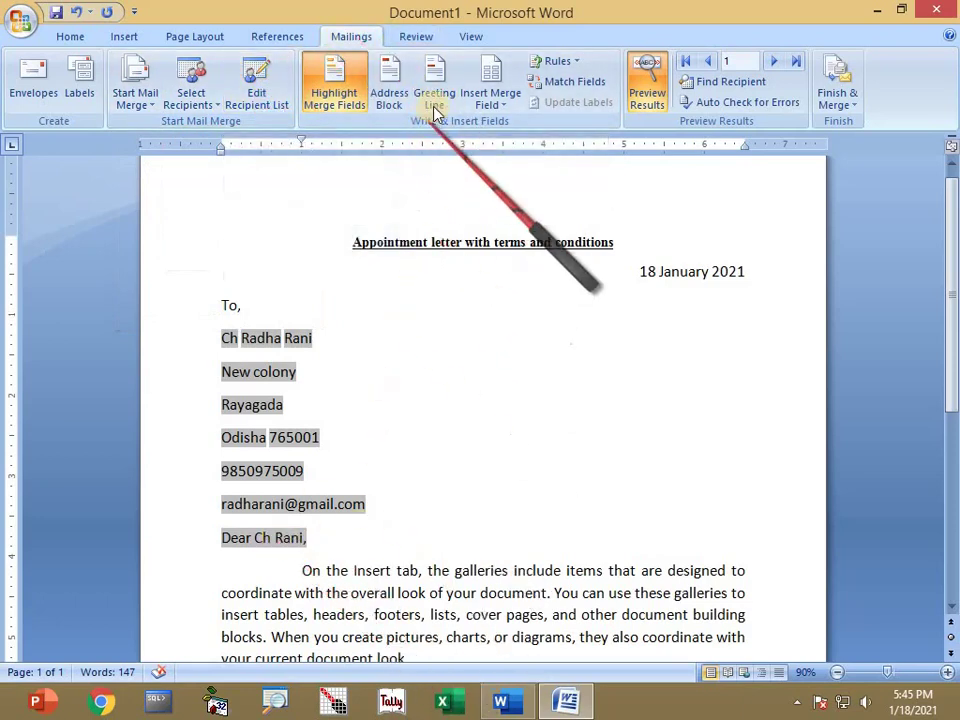
Step: Open and close the Insert Merge Field list, then toggle Preview Results off and on
{"action": "left_click", "coordinate": [490, 98]}
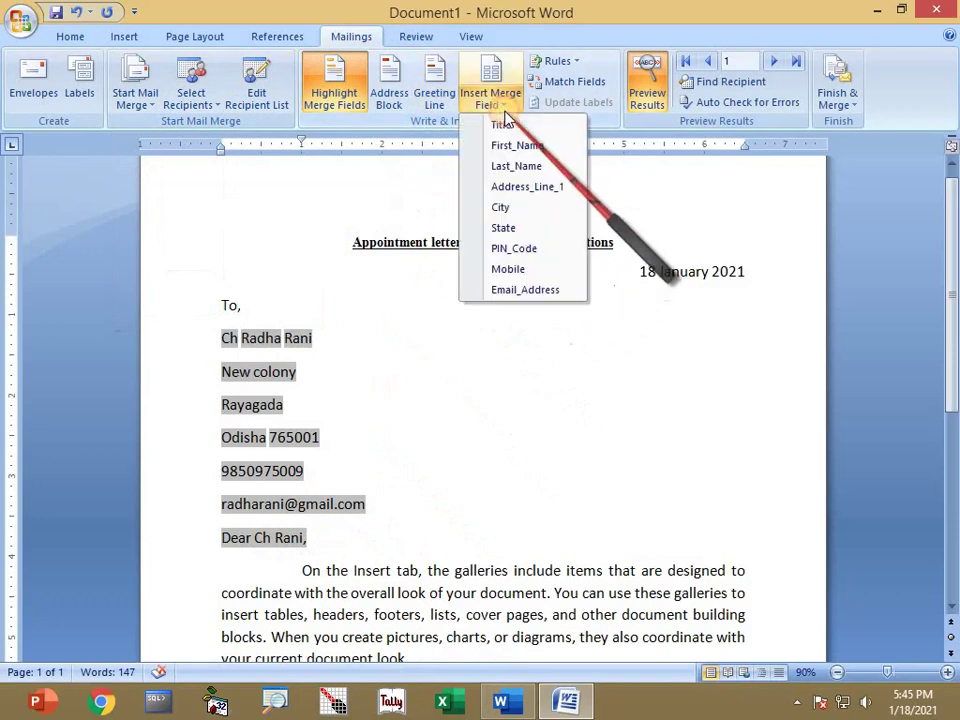
{"action": "left_click", "coordinate": [670, 320]}
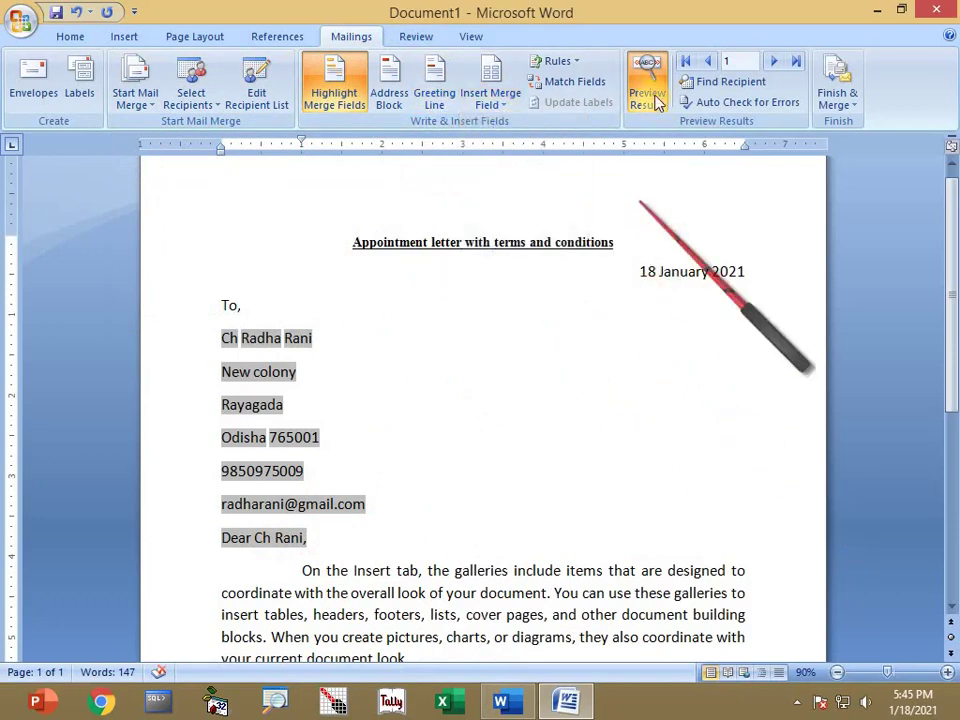
{"action": "left_click", "coordinate": [652, 95]}
{"action": "left_click", "coordinate": [652, 95]}
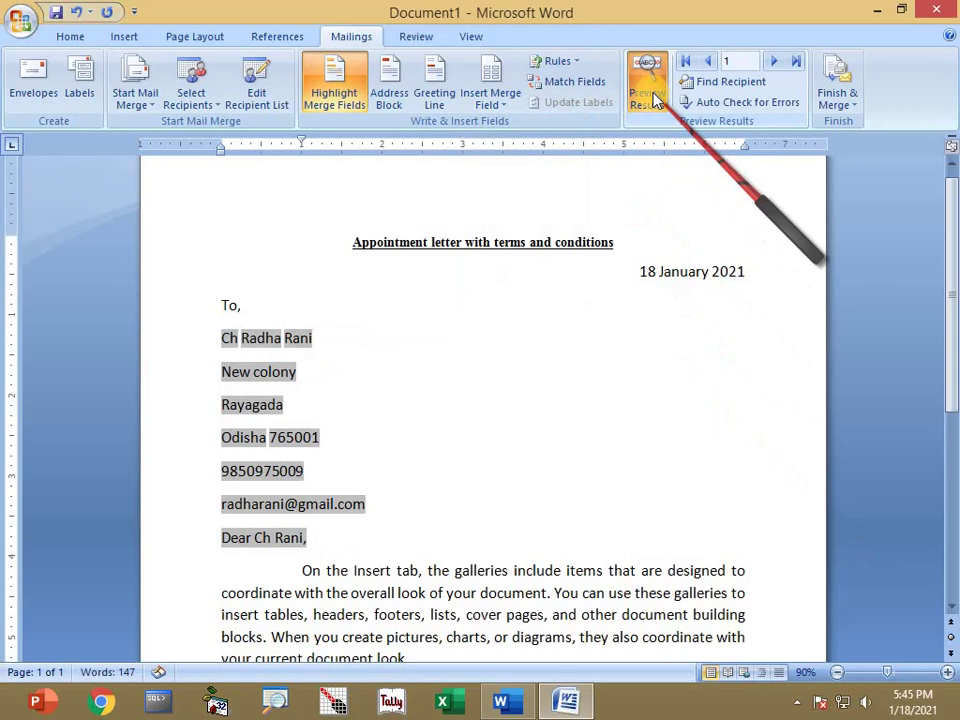
Step: Advance the preview twice to the third recipient, then return to the Mailings tab
{"action": "left_click", "coordinate": [773, 61]}
{"action": "left_click", "coordinate": [774, 61]}
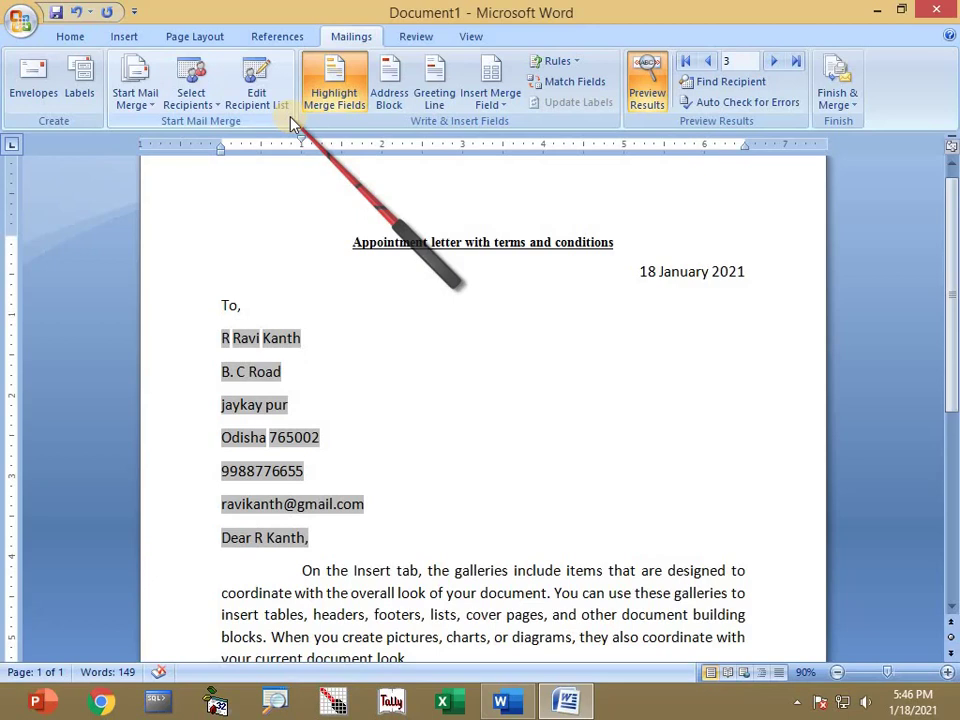
{"action": "left_click", "coordinate": [270, 37]}
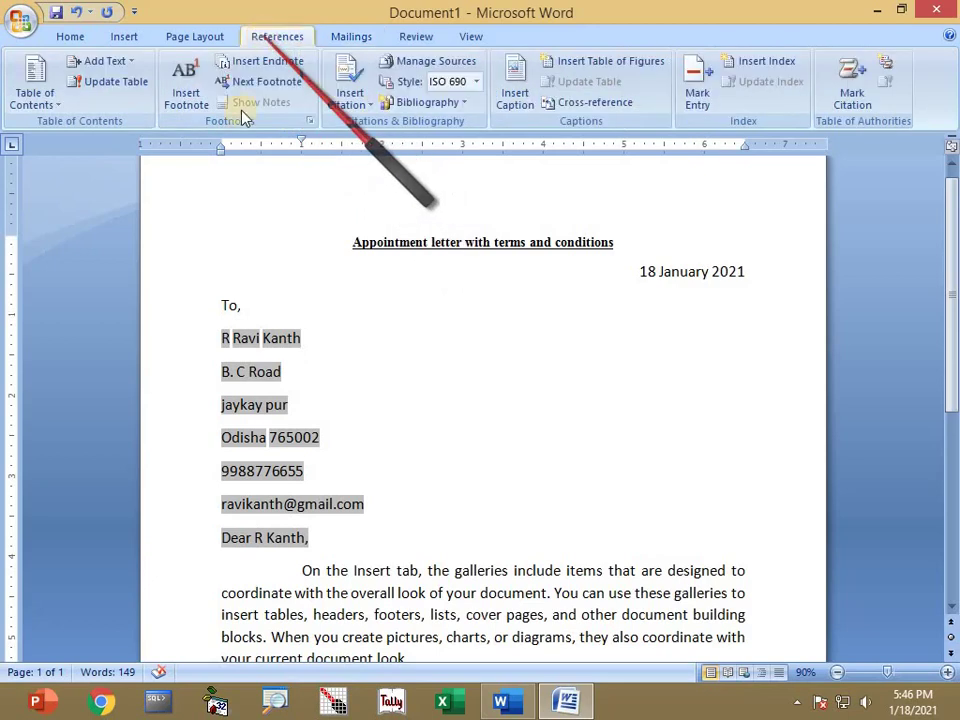
{"action": "left_click", "coordinate": [351, 37]}
{"action": "left_click", "coordinate": [334, 88]}
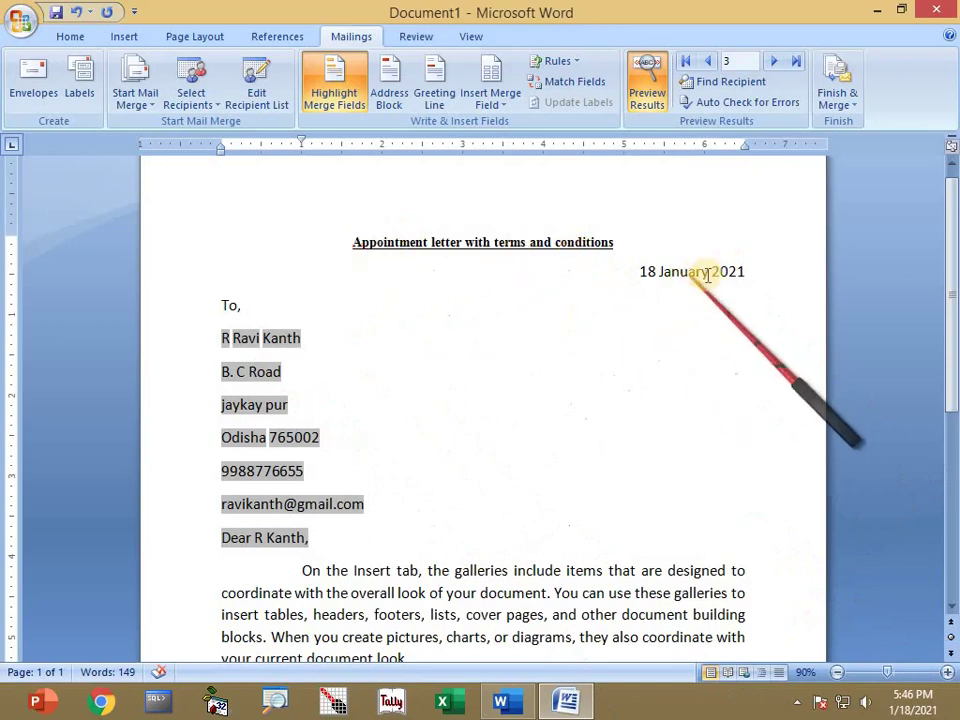
{"action": "scroll", "coordinate": [671, 444], "scroll_direction": "down", "scroll_amount": 1}
{"action": "scroll", "coordinate": [690, 500], "scroll_direction": "down", "scroll_amount": 2}
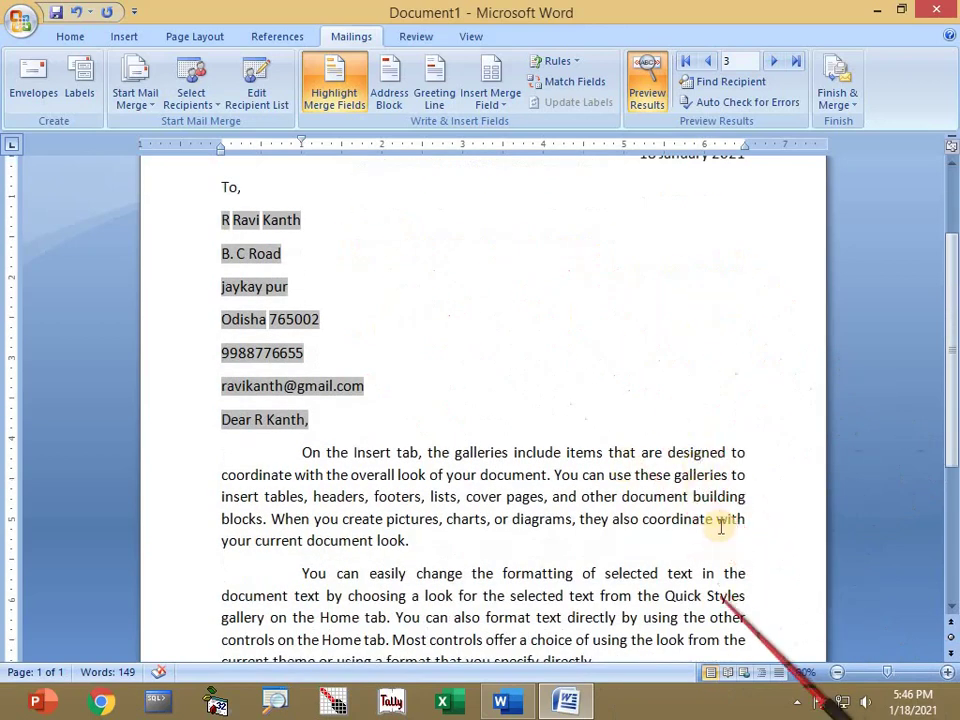
{"action": "scroll", "coordinate": [720, 450], "scroll_direction": "down", "scroll_amount": 1}
{"action": "scroll", "coordinate": [724, 440], "scroll_direction": "down", "scroll_amount": 1}
{"action": "scroll", "coordinate": [726, 485], "scroll_direction": "down", "scroll_amount": 3}
{"action": "left_click", "coordinate": [744, 525]}
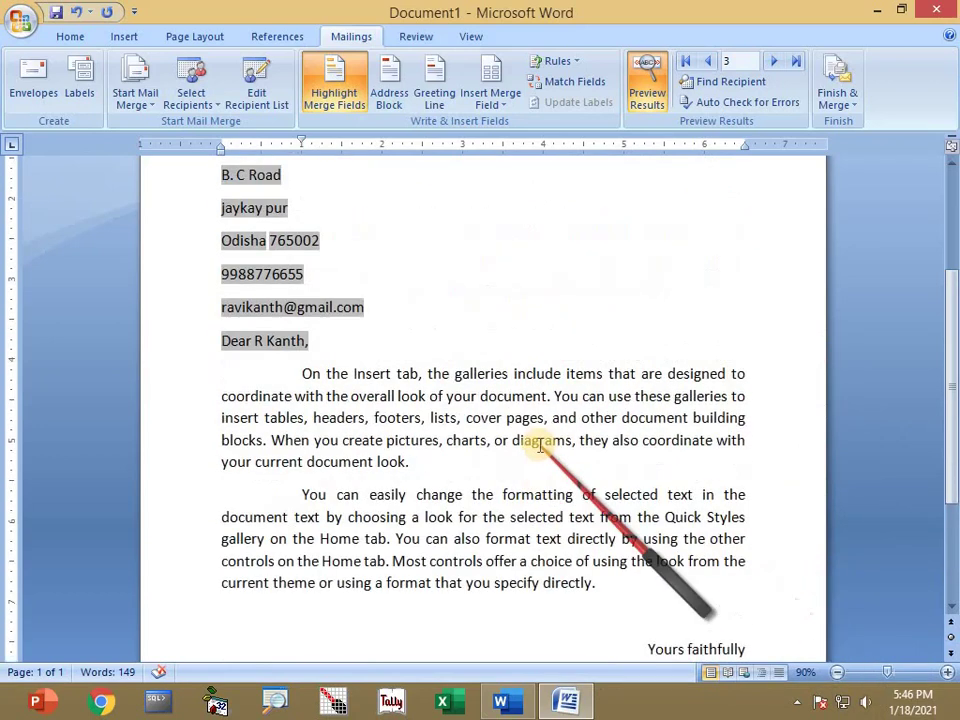
{"action": "scroll", "coordinate": [536, 439], "scroll_direction": "up", "scroll_amount": 3}
{"action": "scroll", "coordinate": [536, 439], "scroll_direction": "up", "scroll_amount": 3}
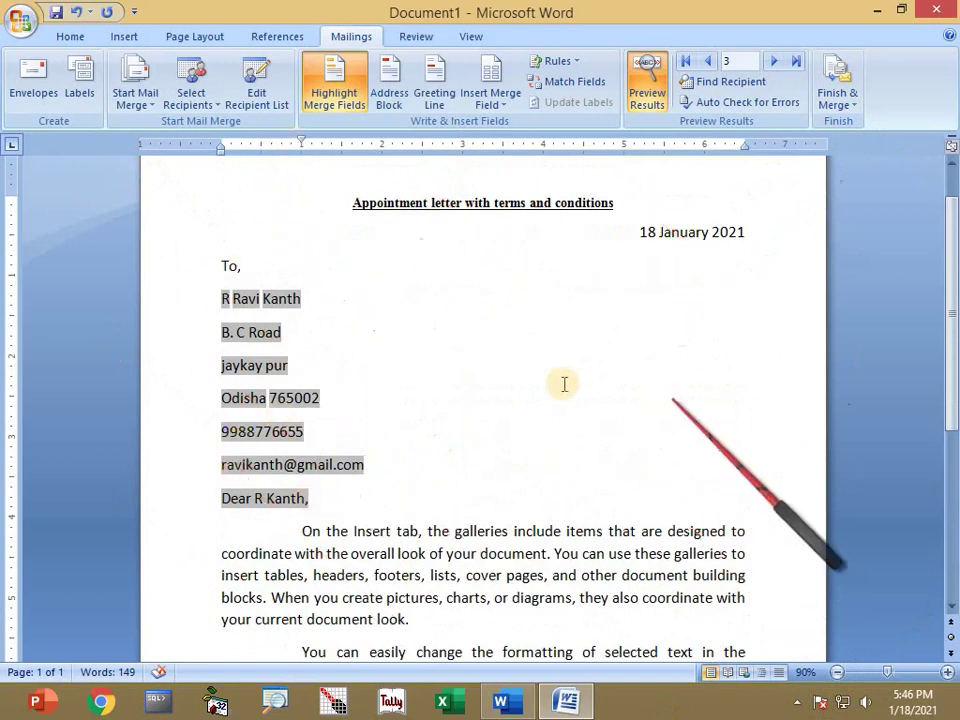
{"action": "left_click", "coordinate": [381, 376]}
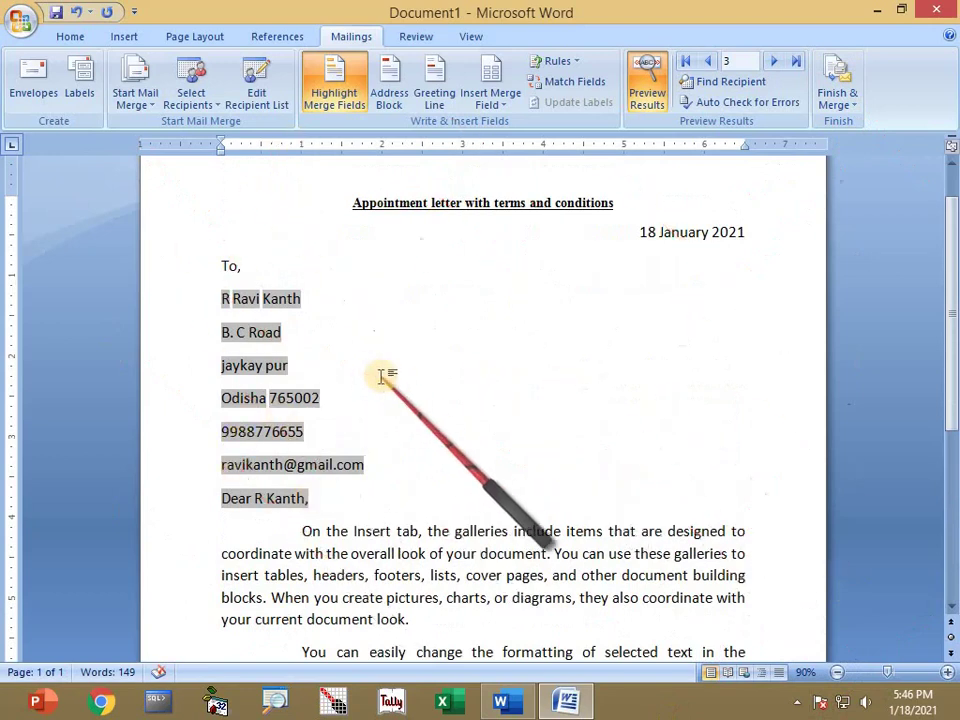
{"action": "key", "text": "ctrl+n"}
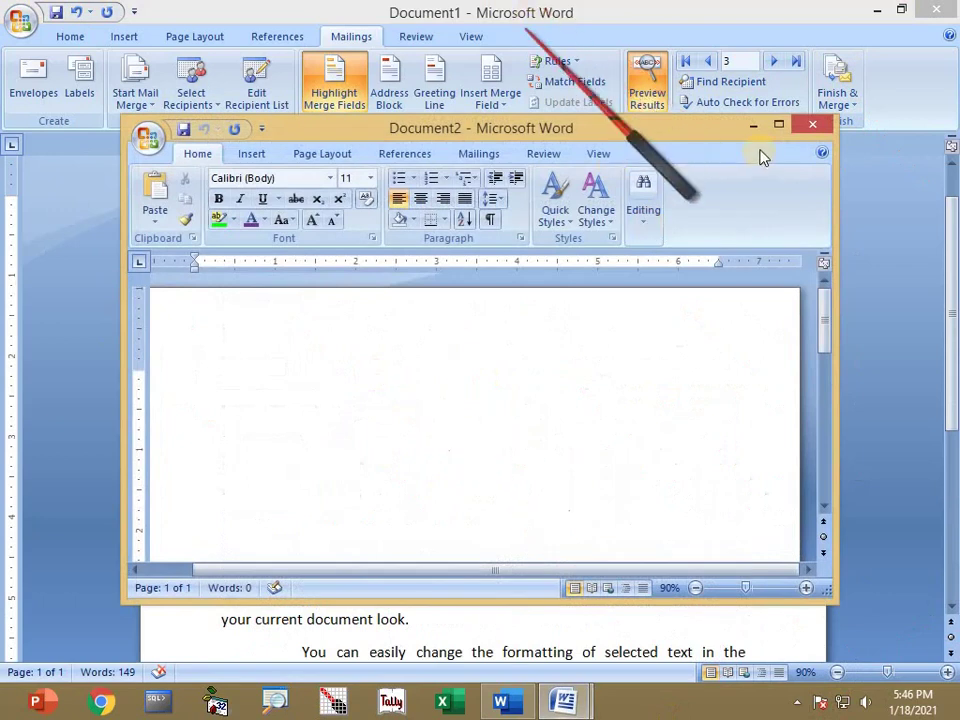
Step: Maximize the new blank document and open Envelopes from Mailings
{"action": "left_click", "coordinate": [777, 128]}
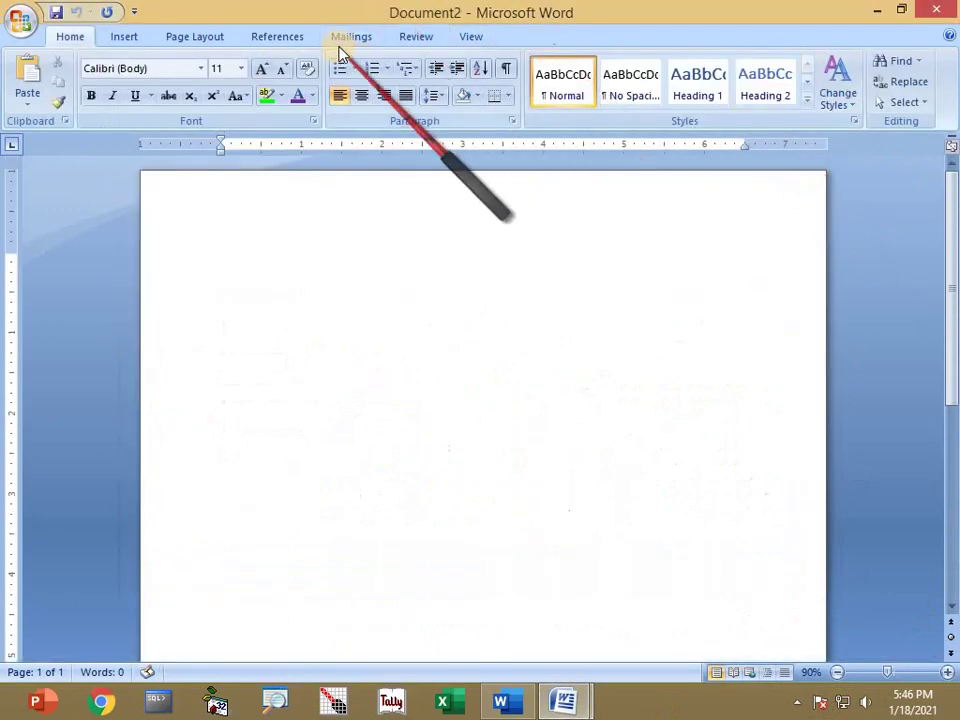
{"action": "left_click", "coordinate": [350, 37]}
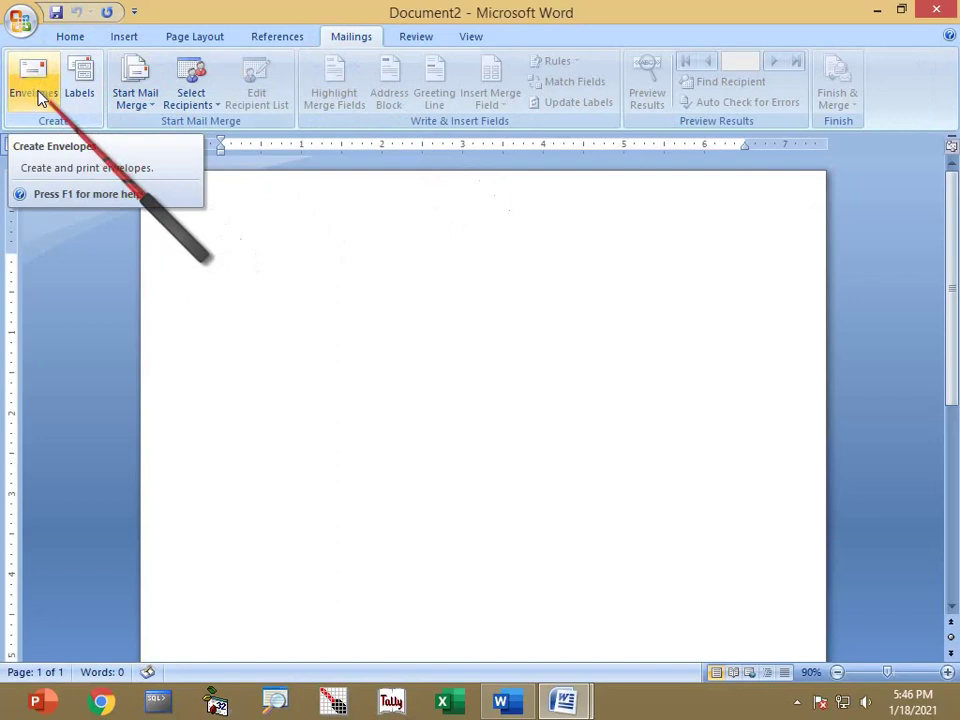
{"action": "left_click", "coordinate": [36, 91]}
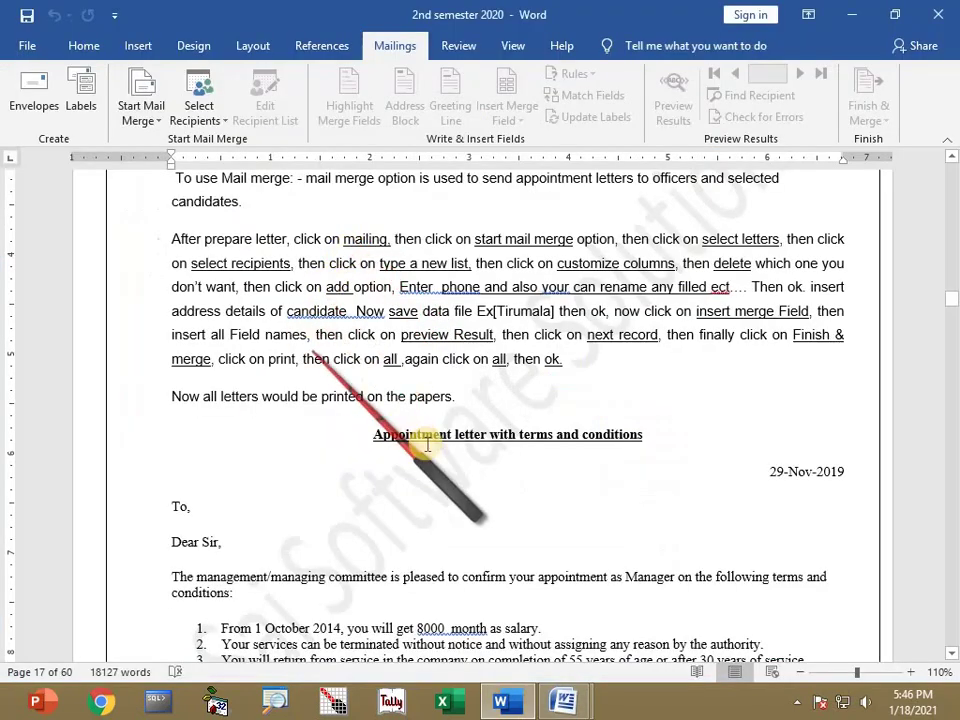
Step: Switch between the open windows, ending back on Document1's merged letters
{"action": "key", "text": "alt+Tab"}
{"action": "left_click", "coordinate": [491, 418]}
{"action": "key", "text": "alt+Tab"}
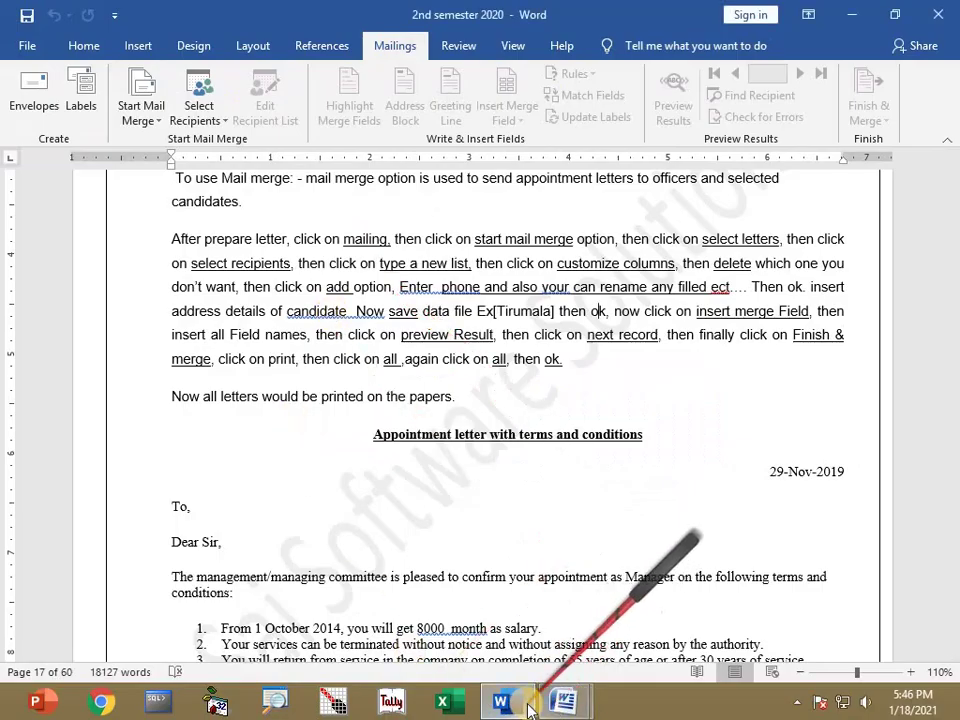
{"action": "mouse_move", "coordinate": [566, 702]}
{"action": "left_click", "coordinate": [667, 590]}
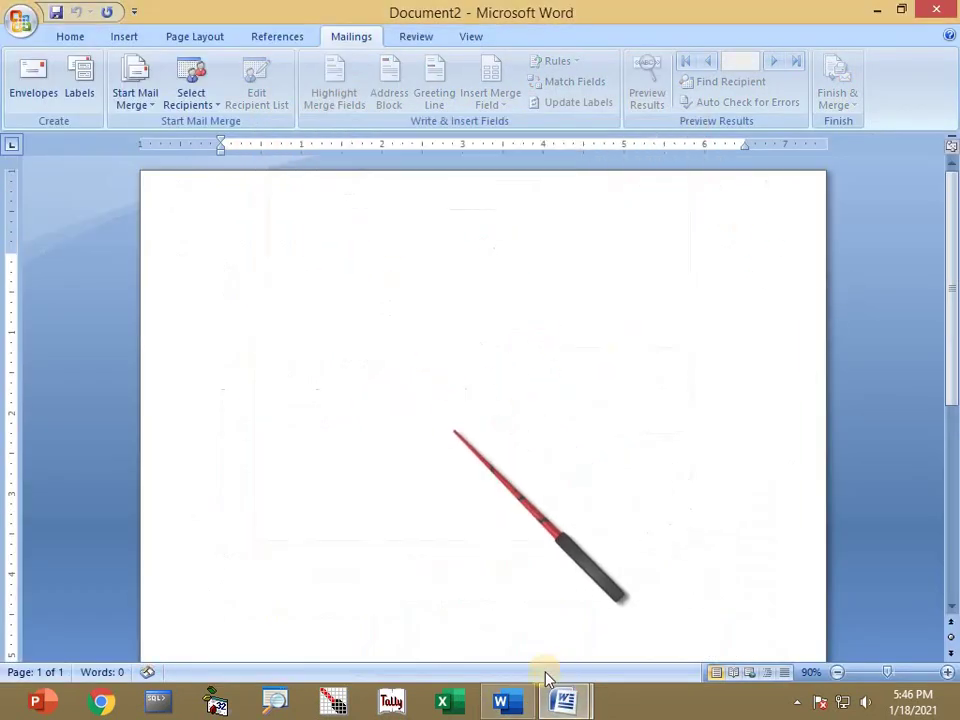
{"action": "mouse_move", "coordinate": [566, 702]}
{"action": "left_click", "coordinate": [463, 590]}
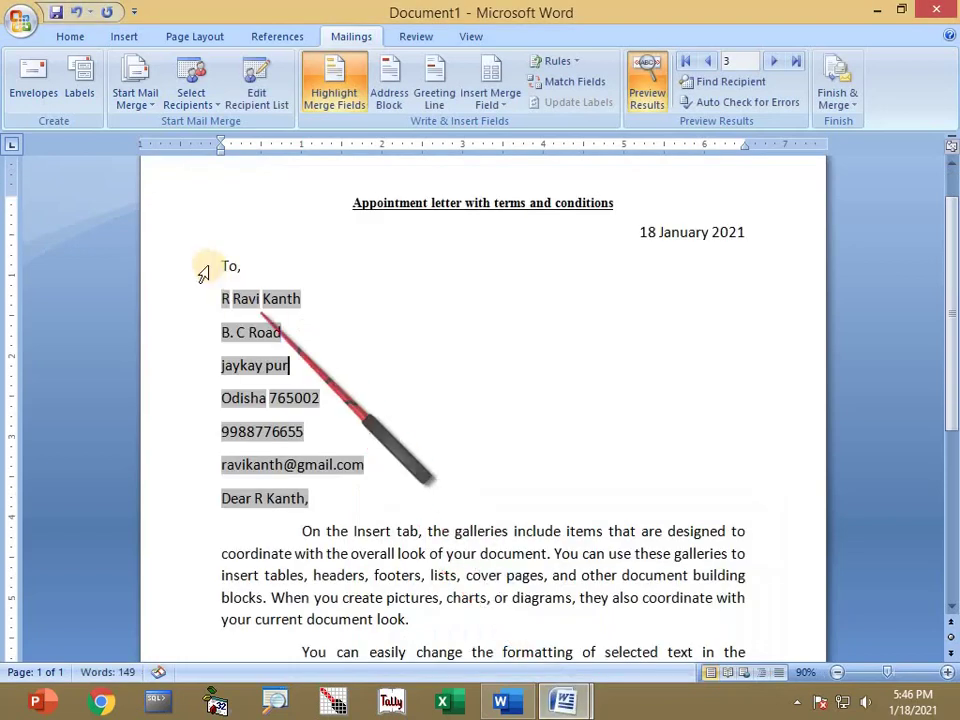
Step: Paste the third recipient's address lines into Document2's envelope Delivery address, then move to Return address
{"action": "mouse_move", "coordinate": [214, 258]}
{"action": "left_mouse_down"}
{"action": "mouse_move", "coordinate": [422, 508]}
{"action": "mouse_move", "coordinate": [428, 477]}
{"action": "left_mouse_up"}
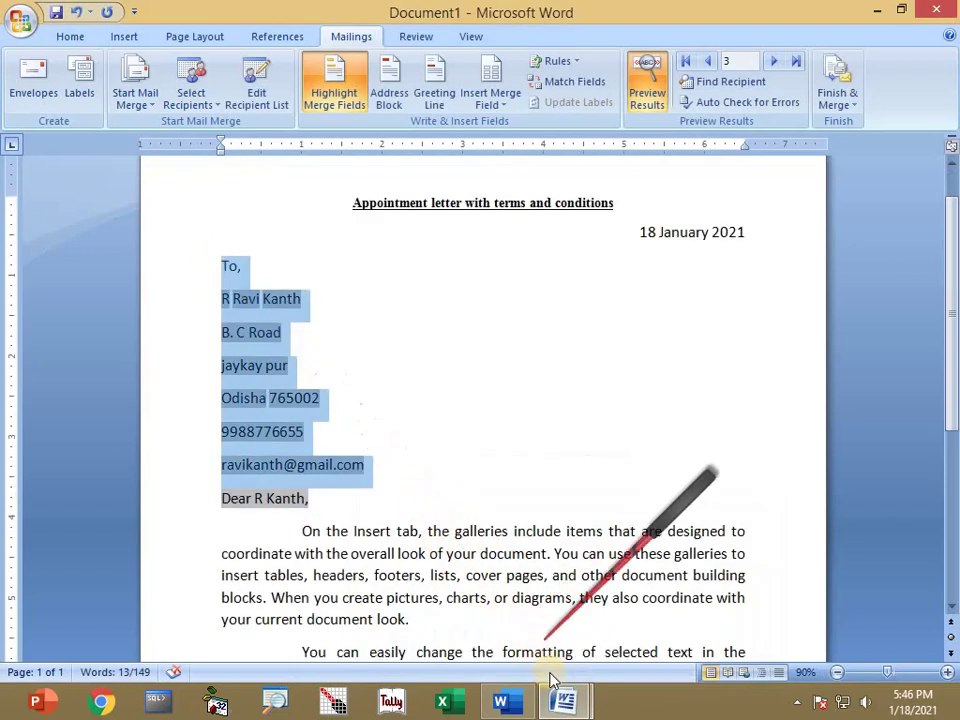
{"action": "mouse_move", "coordinate": [563, 708]}
{"action": "left_click", "coordinate": [606, 616]}
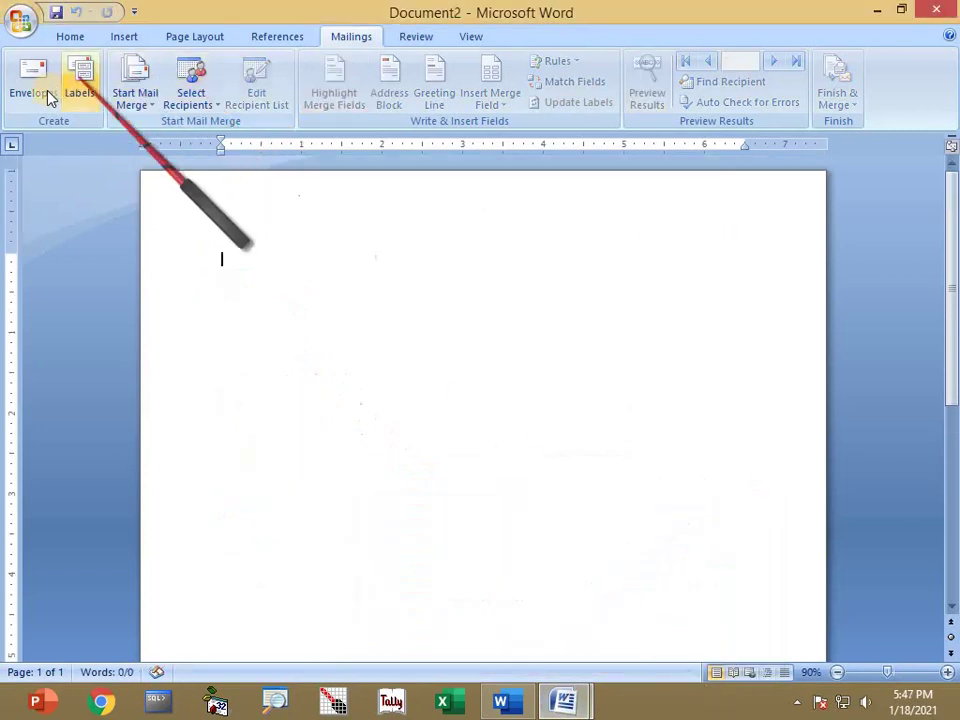
{"action": "left_click", "coordinate": [44, 97]}
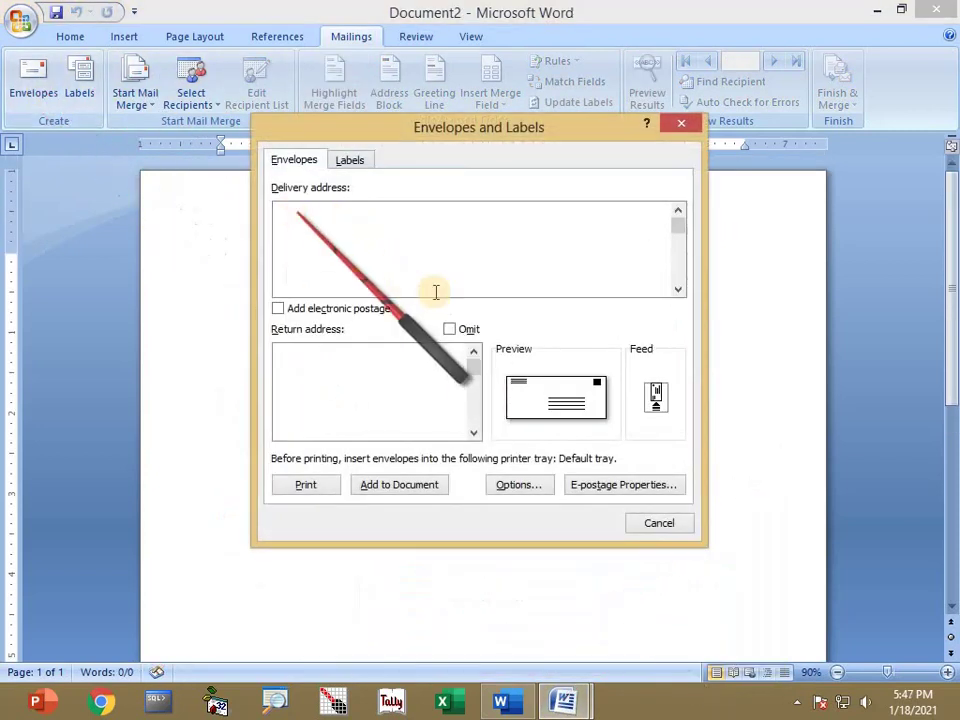
{"action": "key", "text": "ctrl+v"}
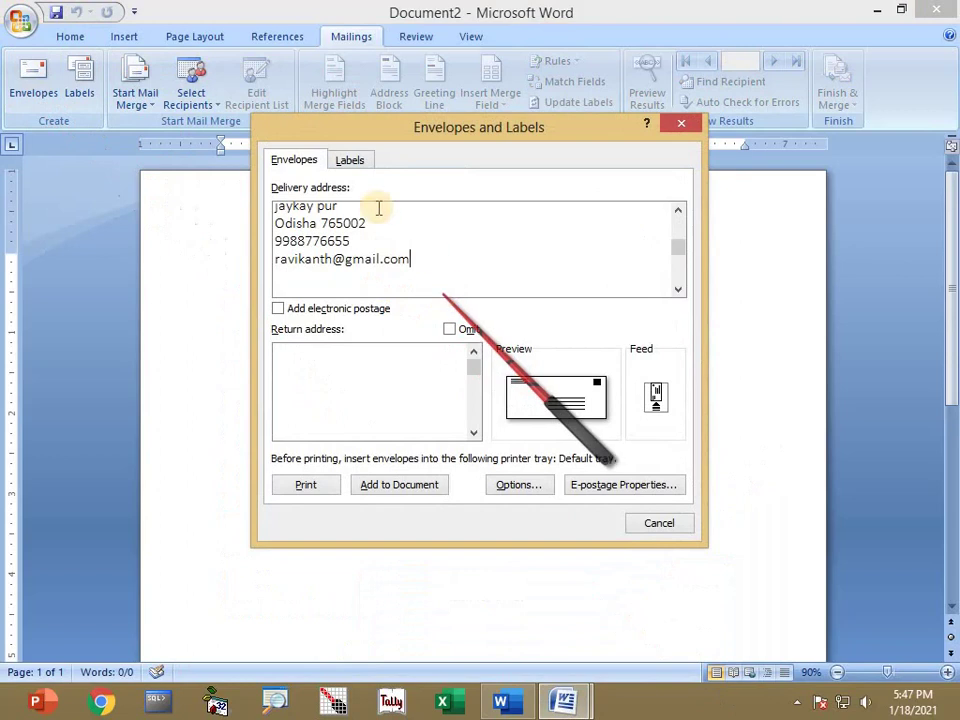
{"action": "left_click", "coordinate": [298, 362]}
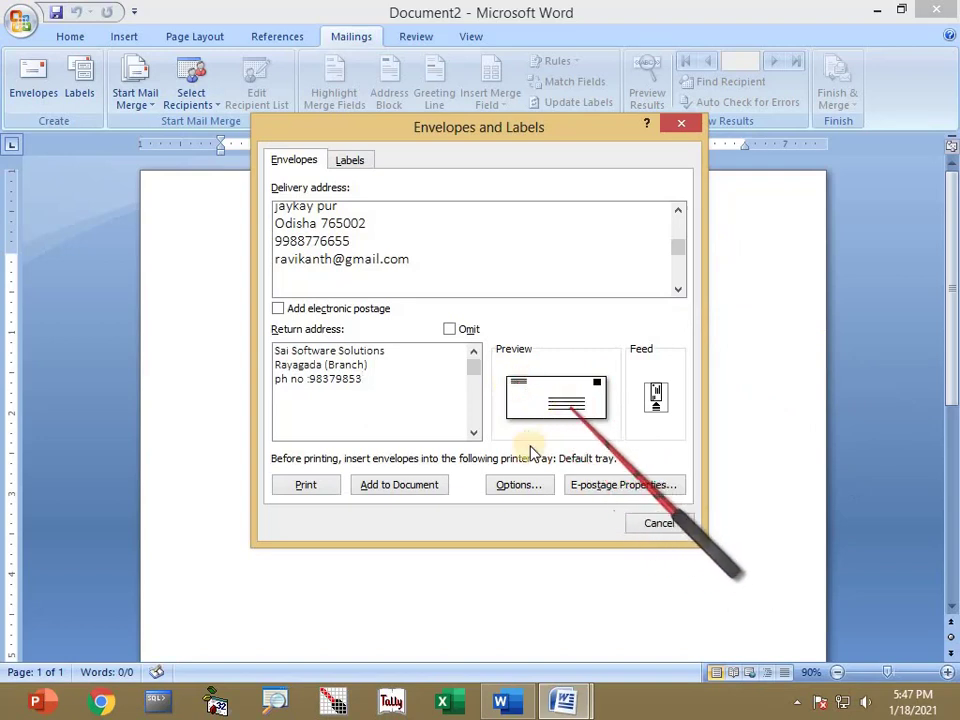
Step: Print the envelope, keep the return address as default, and review it in OneNote before closing
{"action": "left_click", "coordinate": [321, 490]}
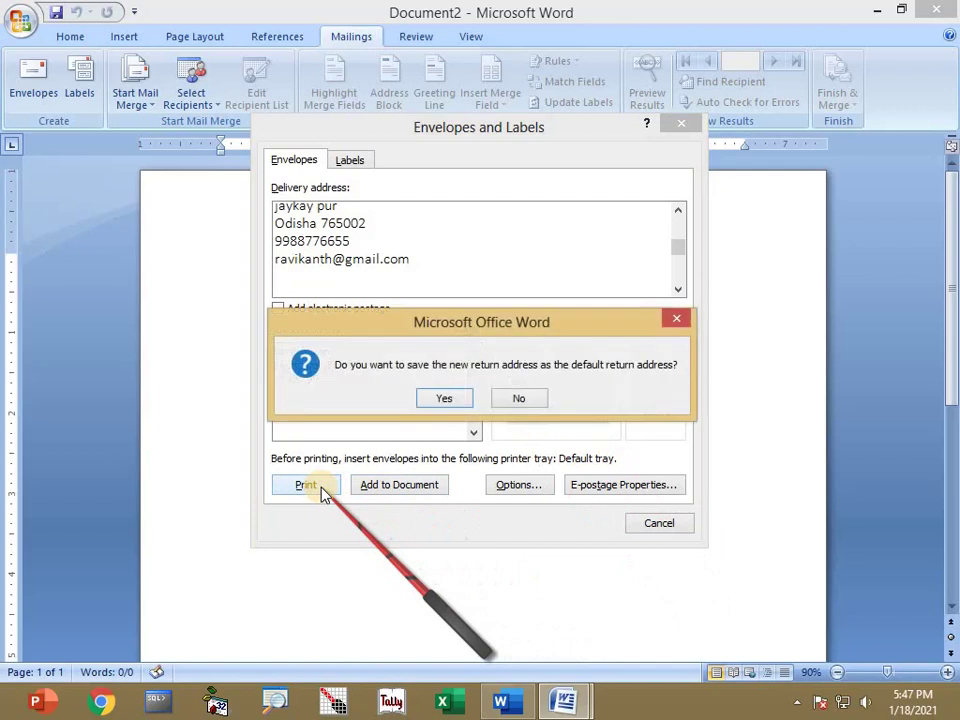
{"action": "left_click", "coordinate": [443, 398]}
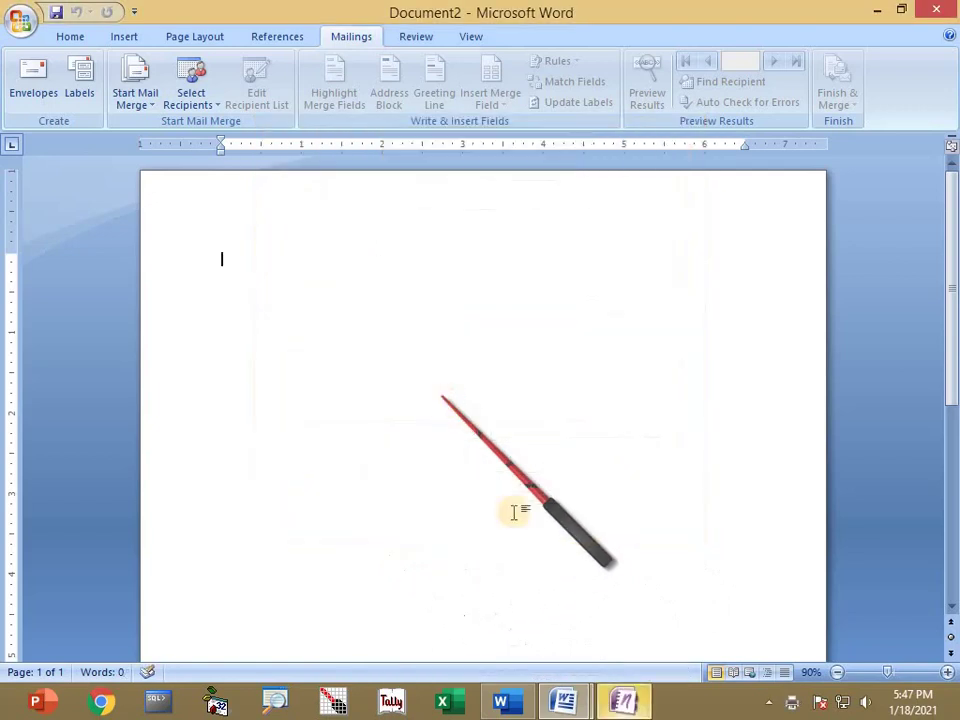
{"action": "left_click", "coordinate": [630, 702]}
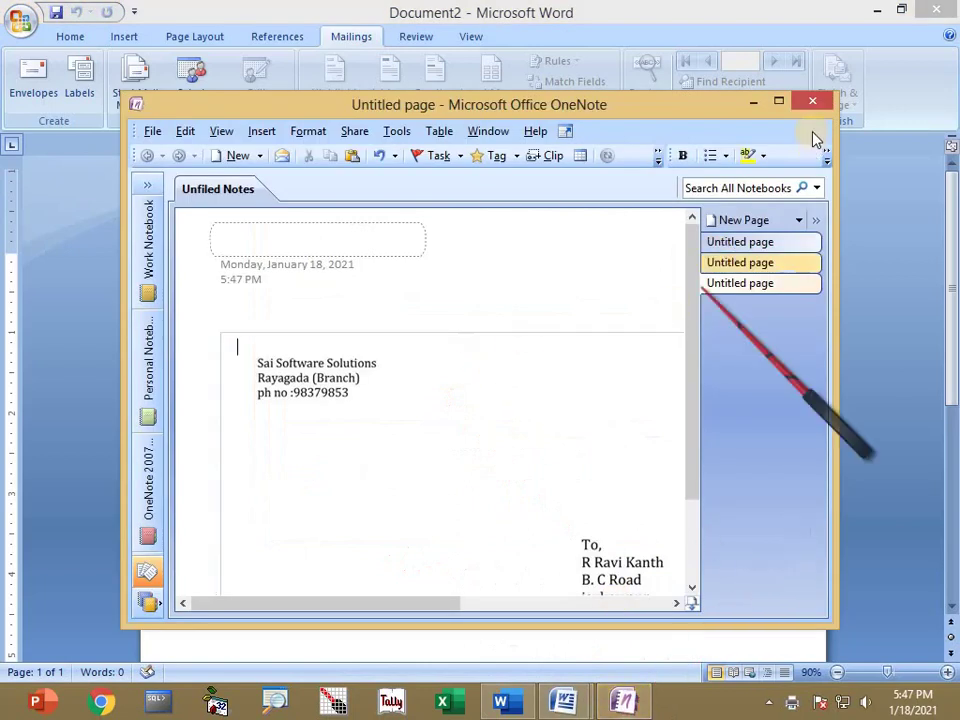
{"action": "left_click", "coordinate": [783, 103]}
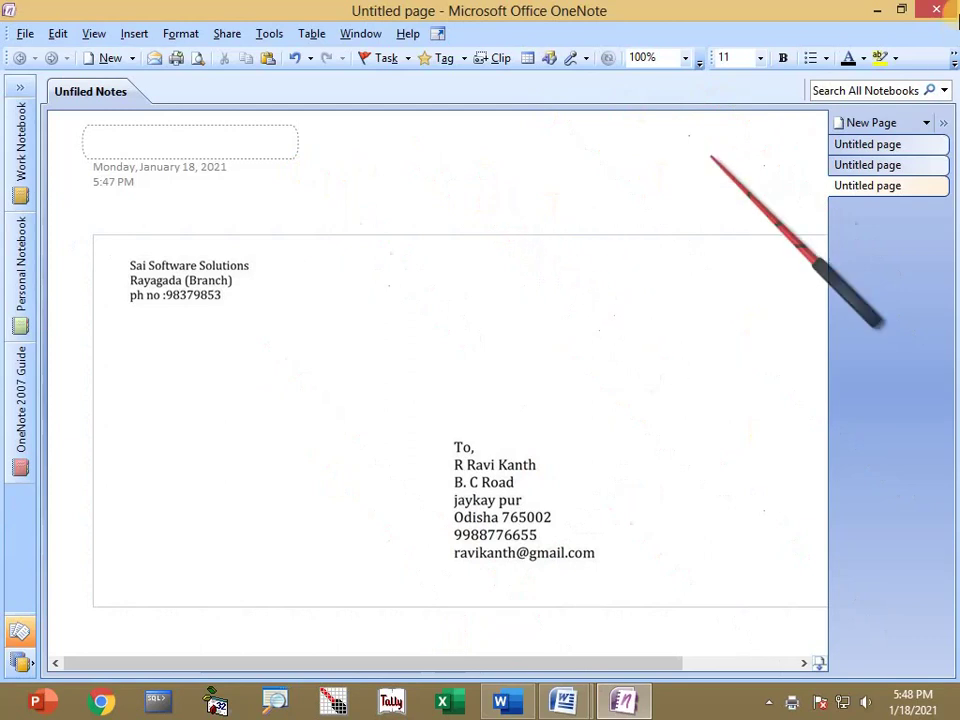
{"action": "left_click", "coordinate": [936, 9]}
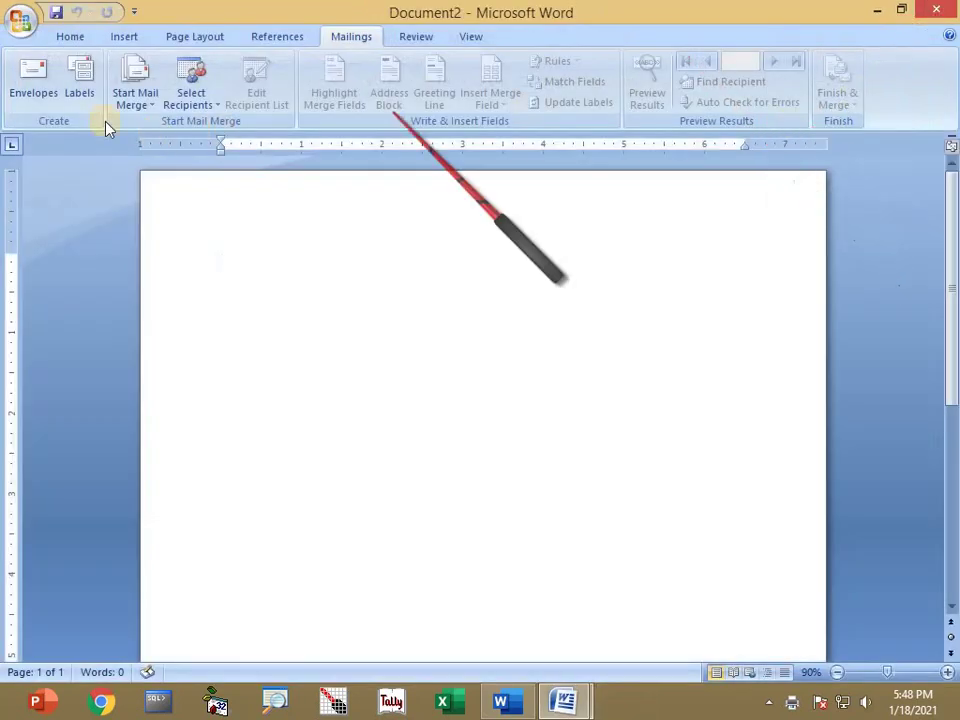
Step: Enter '400 Rs' as the label address text
{"action": "left_click", "coordinate": [80, 93]}
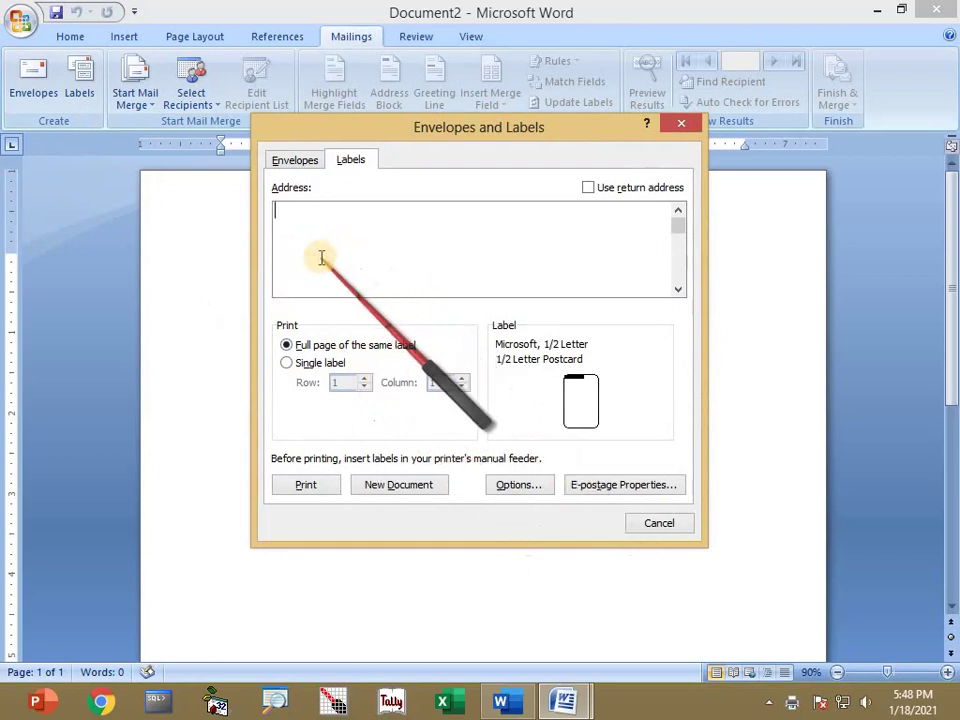
{"action": "type", "text": "22"}
{"action": "key", "text": "BackSpace"}
{"action": "type", "text": "400 Rs"}
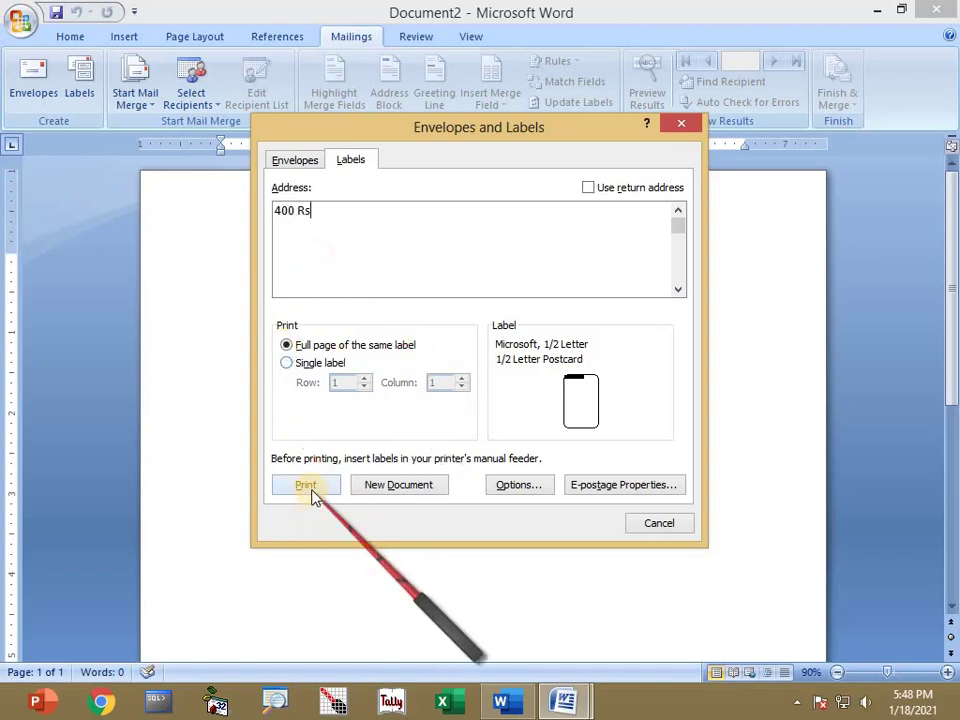
Step: Choose Microsoft 30 Per Page labels and print the full sheet
{"action": "left_click", "coordinate": [503, 486]}
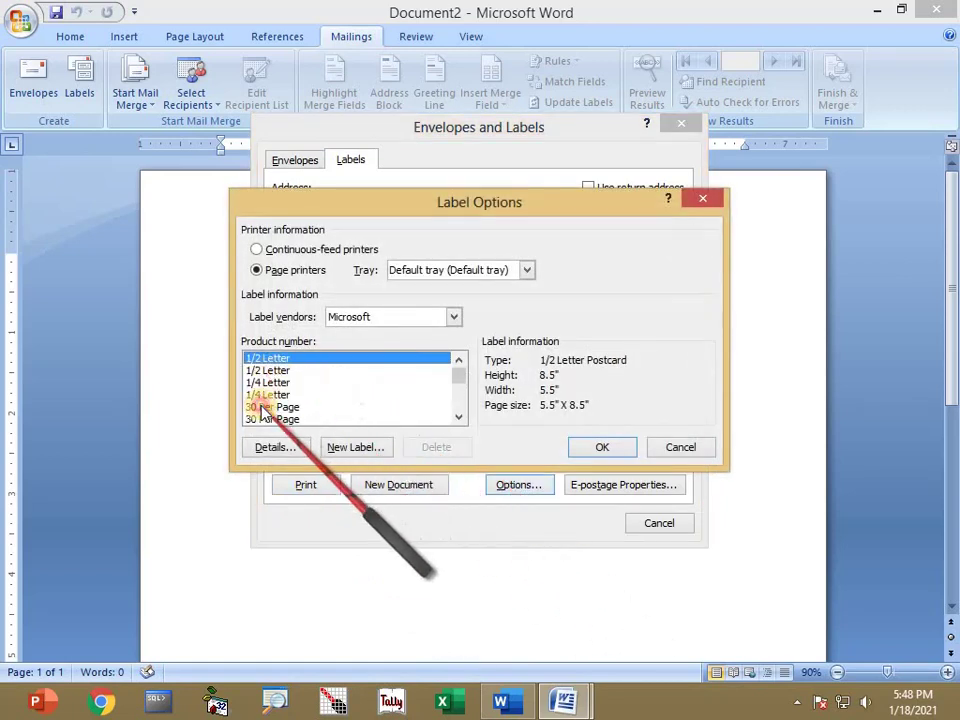
{"action": "left_click", "coordinate": [326, 409]}
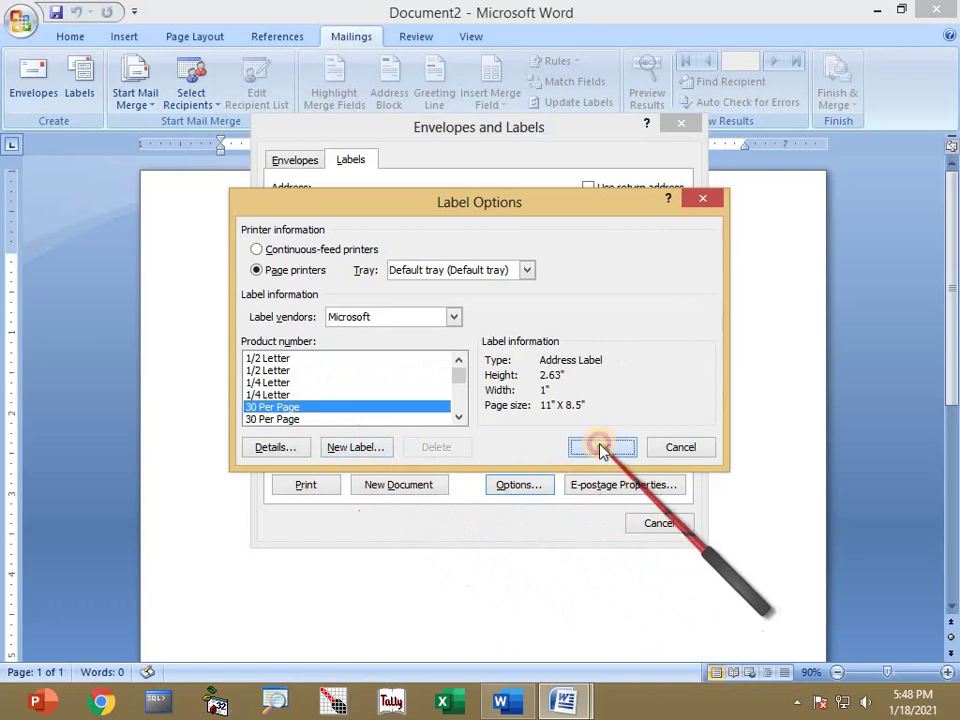
{"action": "left_click", "coordinate": [601, 446]}
{"action": "left_click", "coordinate": [310, 486]}
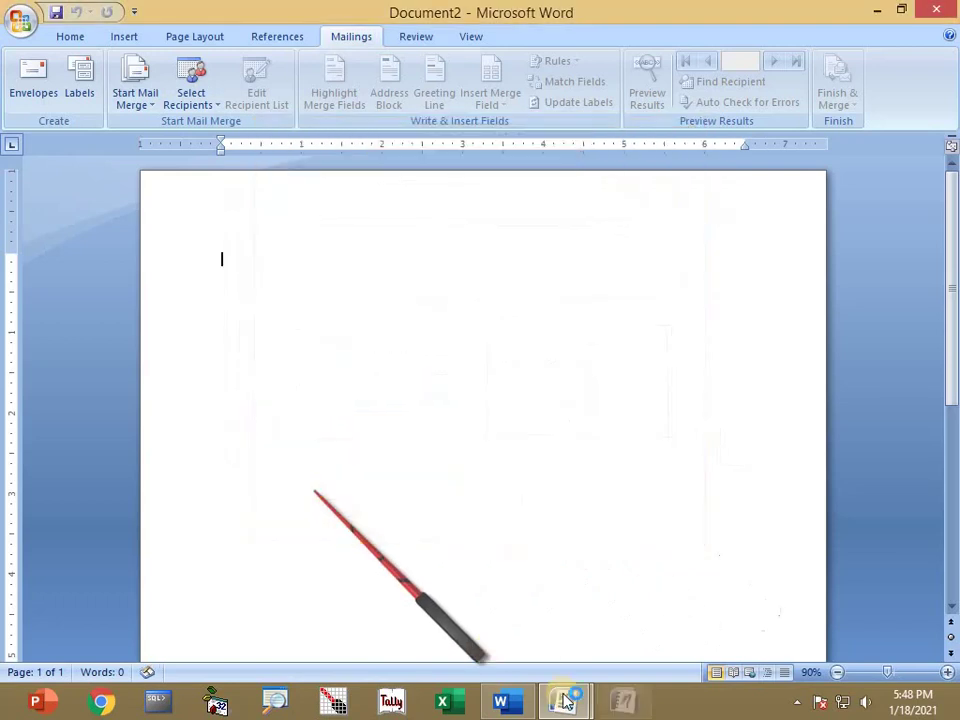
Step: Review the printed 400 Rs label sheet in maximized OneNote, then close OneNote
{"action": "left_click", "coordinate": [628, 700]}
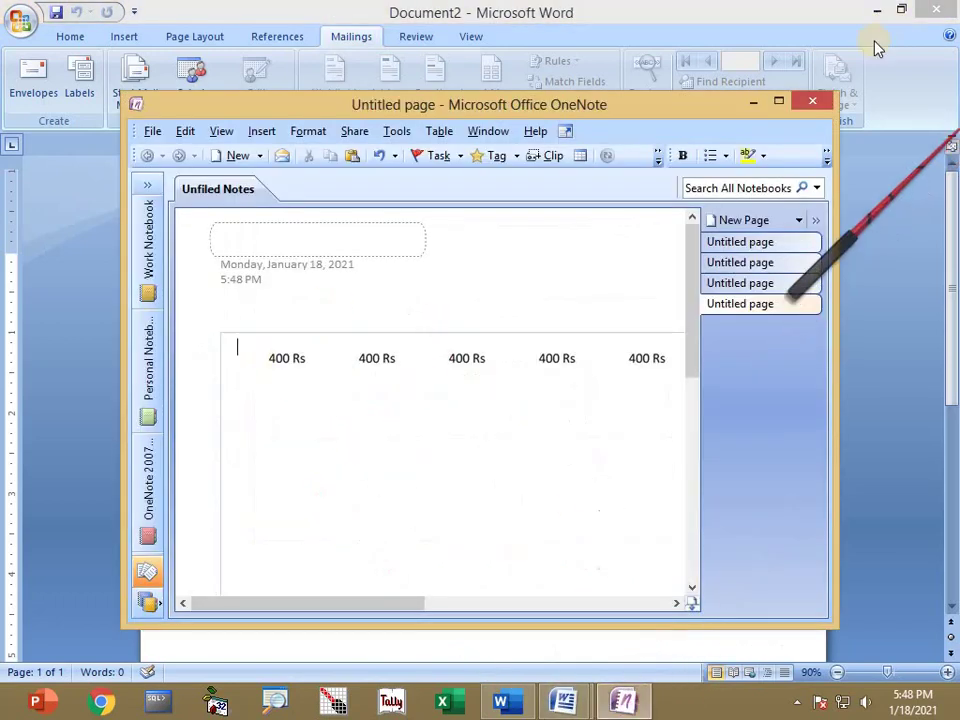
{"action": "left_click", "coordinate": [778, 103]}
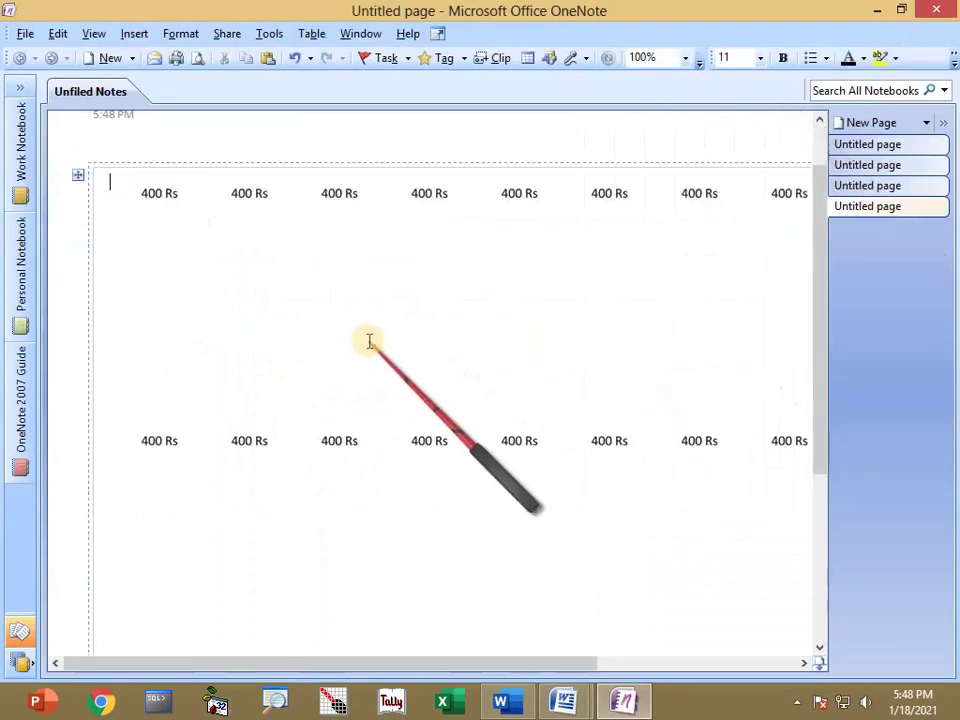
{"action": "scroll", "coordinate": [369, 342], "scroll_direction": "down", "scroll_amount": 3}
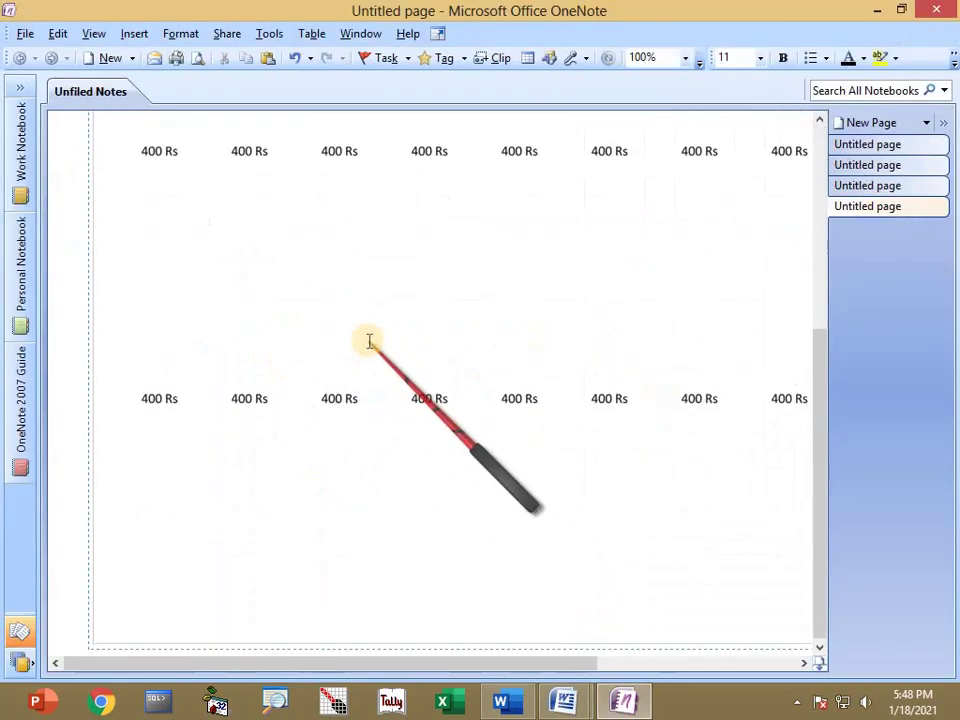
{"action": "scroll", "coordinate": [204, 165], "scroll_direction": "up", "scroll_amount": 3}
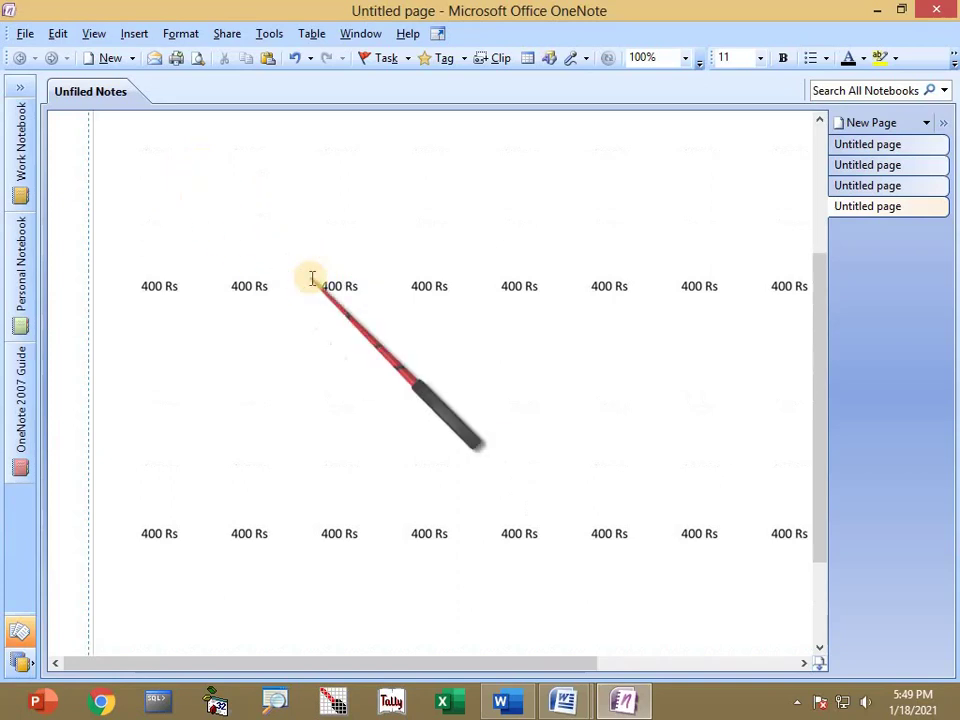
{"action": "scroll", "coordinate": [250, 272], "scroll_direction": "down", "scroll_amount": 1}
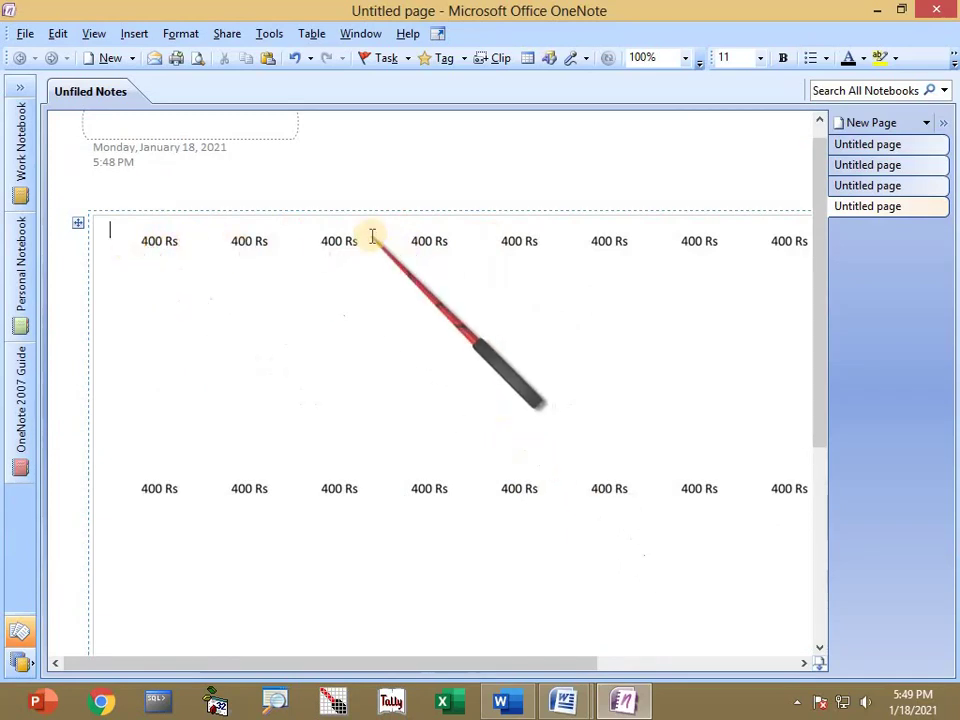
{"action": "left_click", "coordinate": [936, 10]}
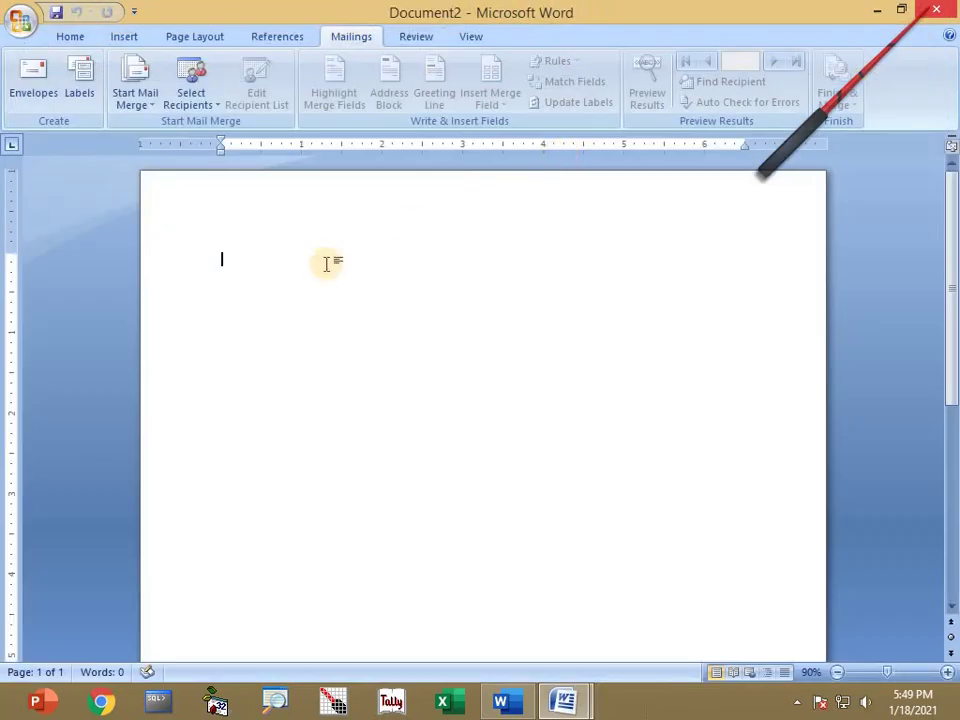
Step: Replace the label text with the number 2244555 and print the 30 Per Page sheet
{"action": "left_click", "coordinate": [82, 85]}
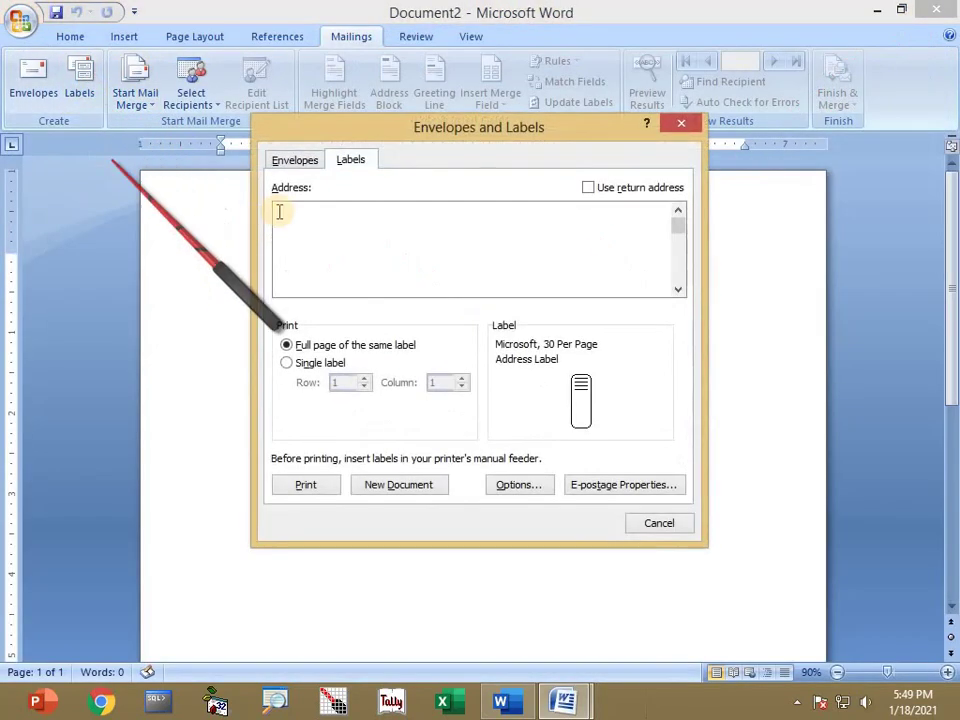
{"action": "left_click", "coordinate": [295, 218]}
{"action": "type", "text": "1000"}
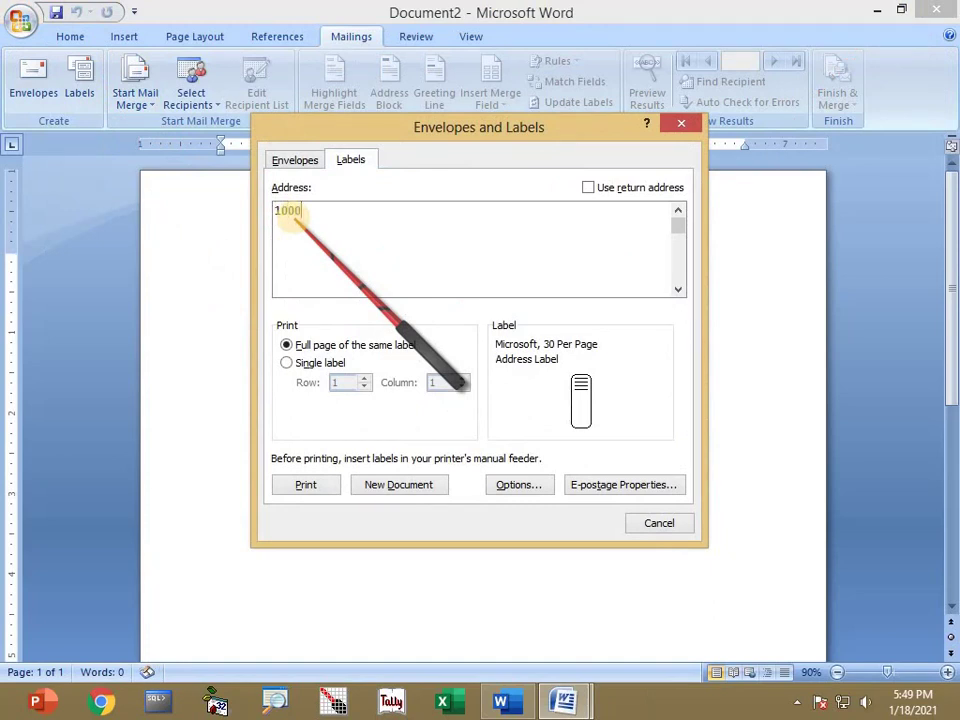
{"action": "key", "text": "BackSpace"}
{"action": "key", "text": "BackSpace"}
{"action": "key", "text": "BackSpace"}
{"action": "key", "text": "BackSpace"}
{"action": "type", "text": "22"}
{"action": "type", "text": "4455"}
{"action": "left_click", "coordinate": [312, 488]}
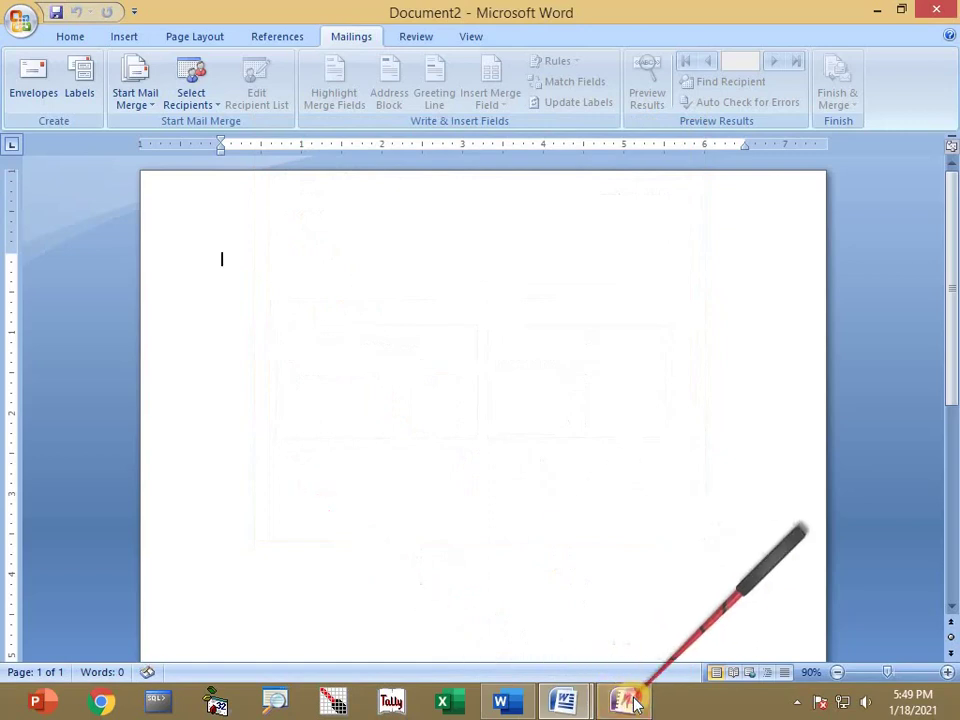
{"action": "left_click", "coordinate": [622, 700]}
Step: Look over the new 2244555 label page in maximized OneNote, then close it
{"action": "scroll", "coordinate": [474, 404], "scroll_direction": "down", "scroll_amount": 3}
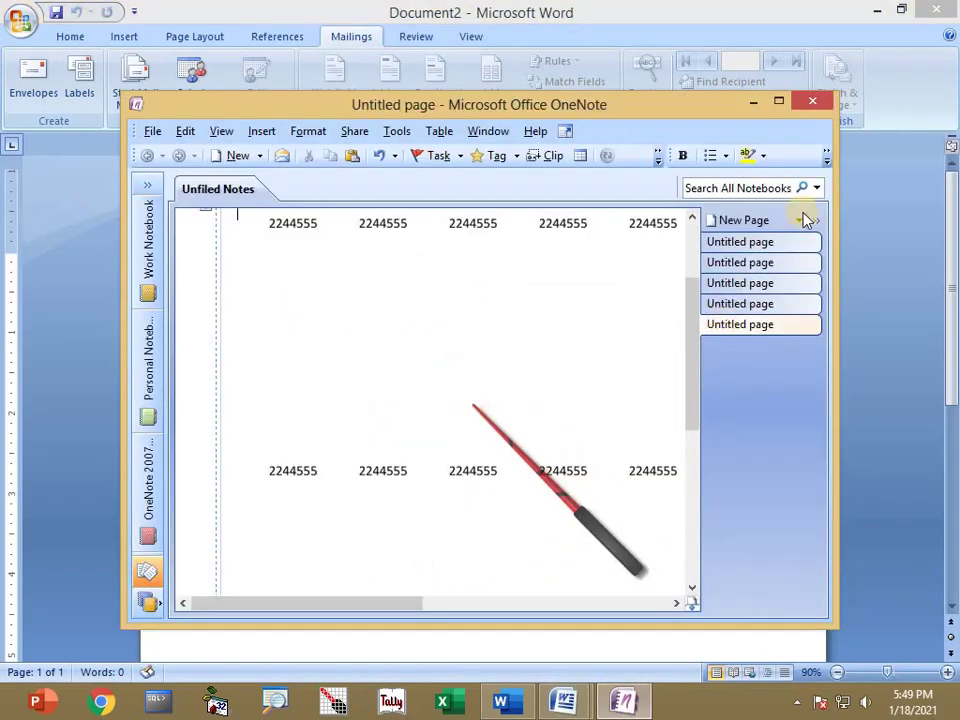
{"action": "left_click", "coordinate": [780, 101]}
{"action": "scroll", "coordinate": [649, 370], "scroll_direction": "down", "scroll_amount": 3}
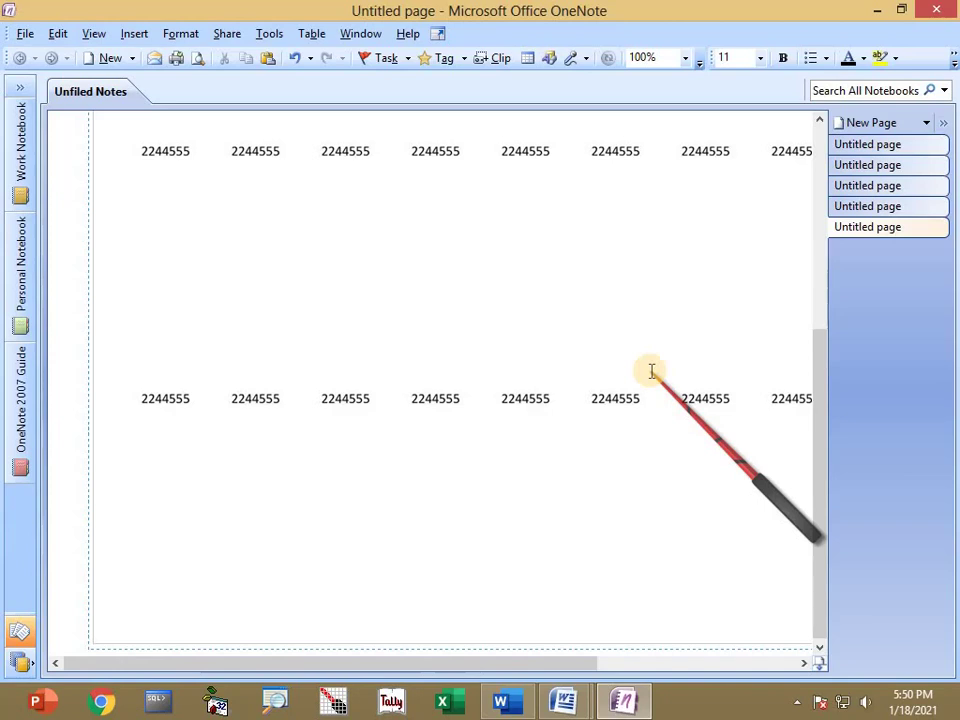
{"action": "left_click", "coordinate": [946, 10]}
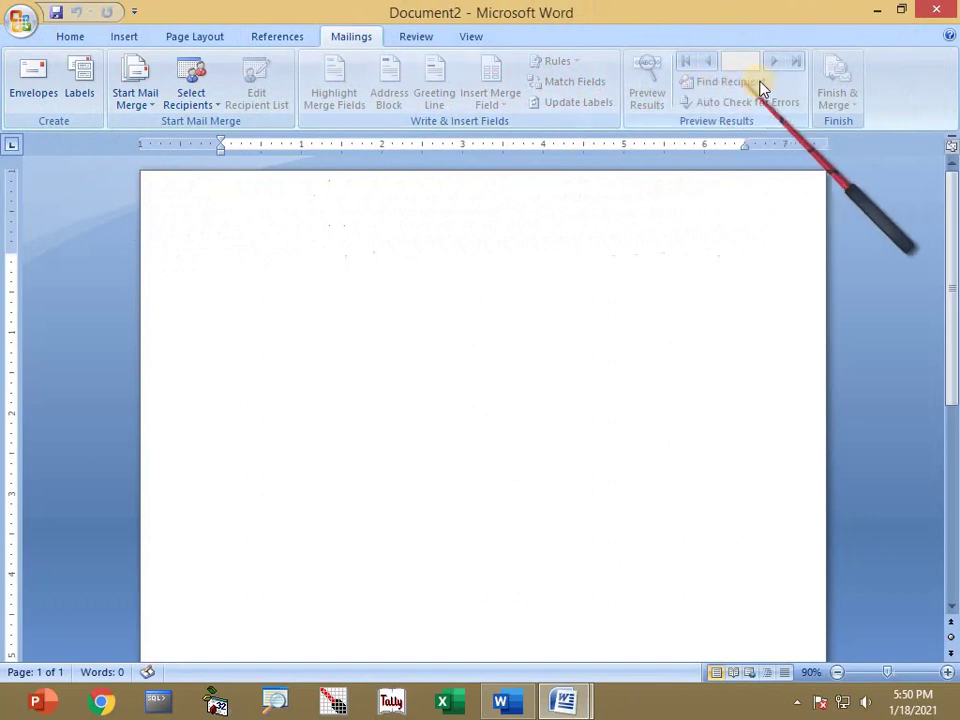
Step: Switch back to Document1 and turn on Highlight Merge Fields for the appointment letter
{"action": "mouse_move", "coordinate": [565, 700]}
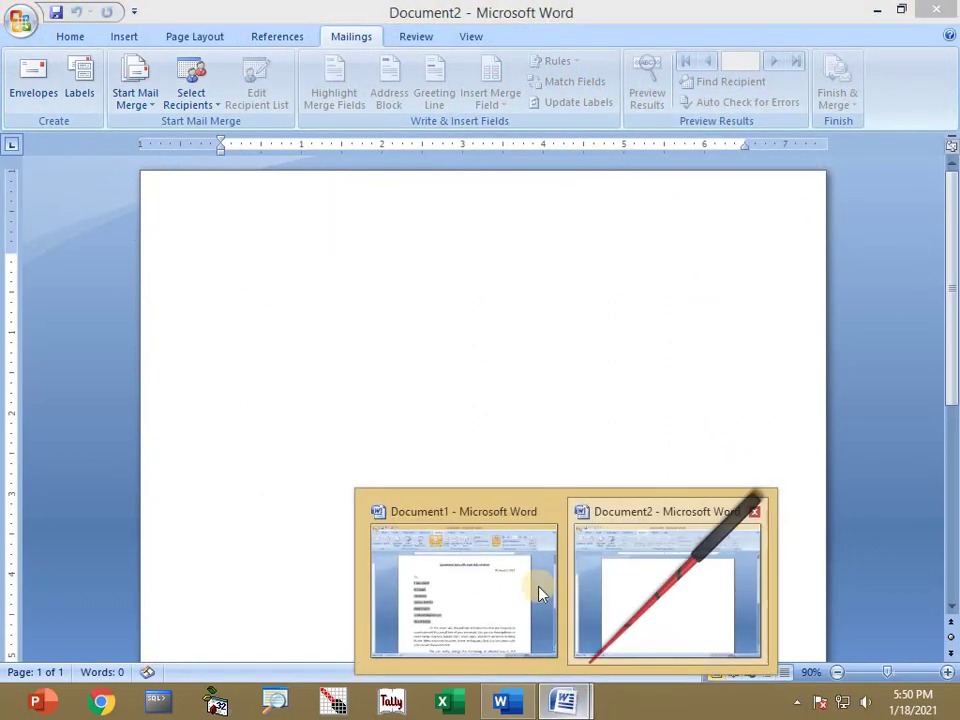
{"action": "left_click", "coordinate": [465, 590]}
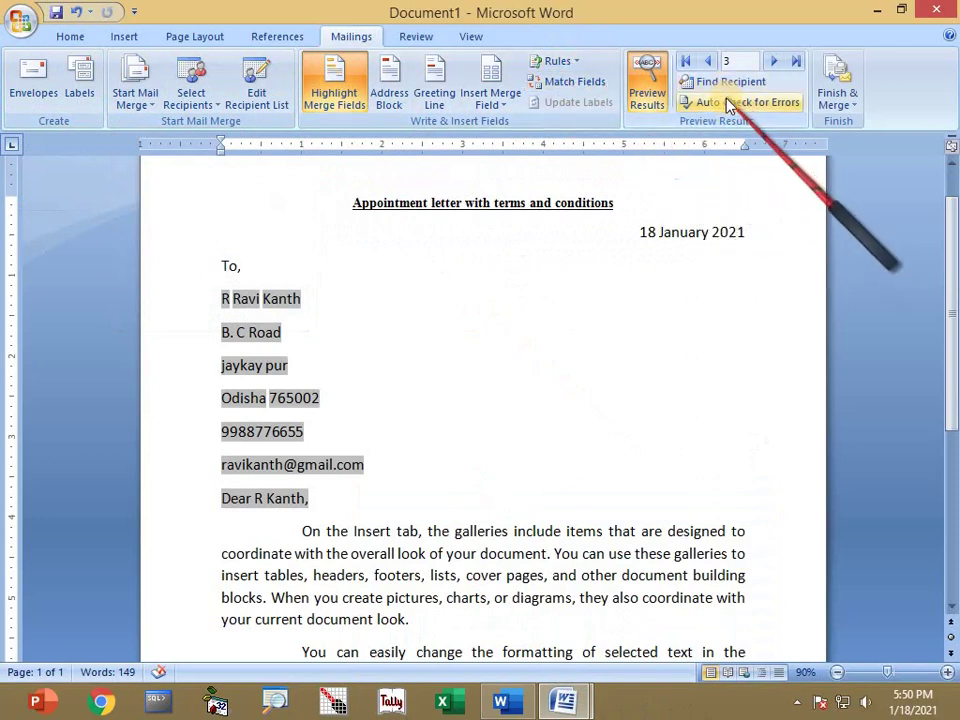
{"action": "left_click", "coordinate": [324, 100]}
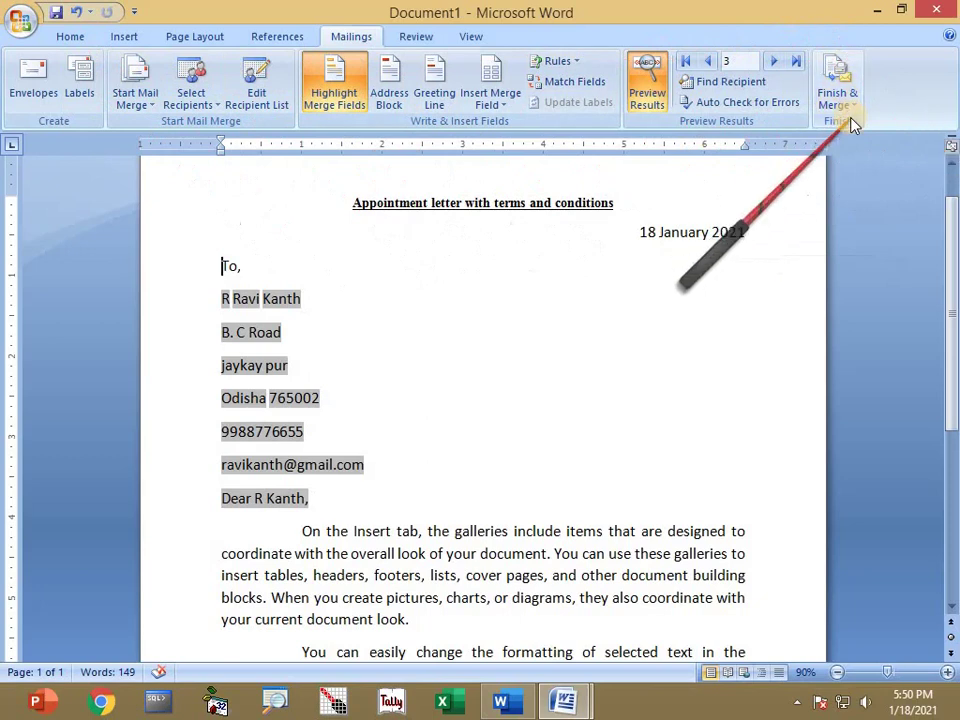